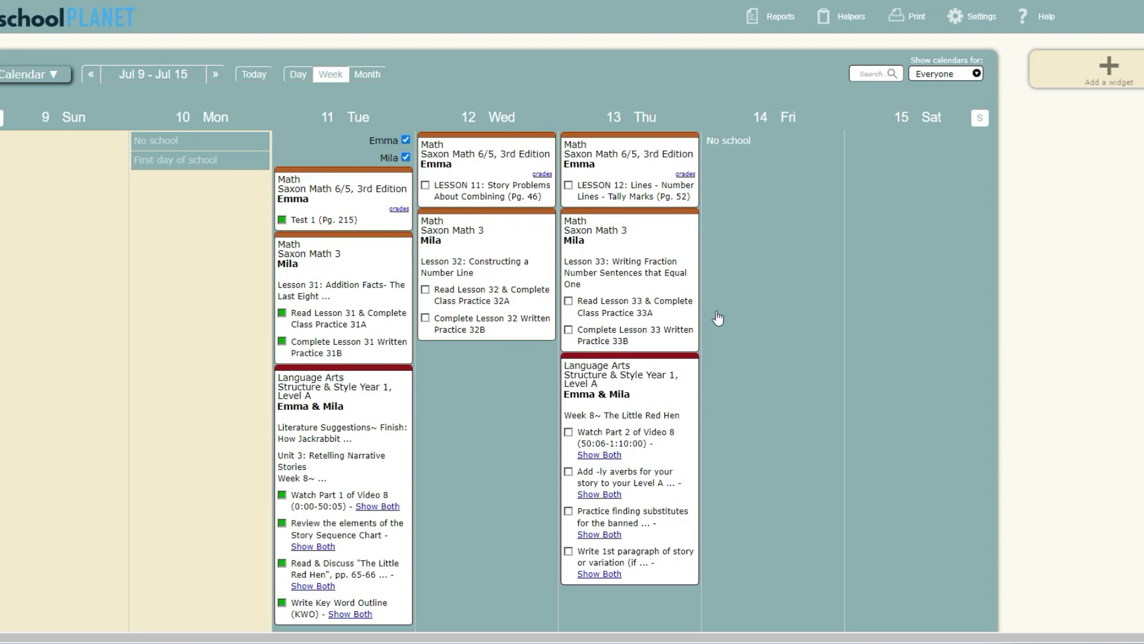
# Advance the planner to the Jul 16 – Jul 22 week and scroll through its Saxon Math and Earth Science lessons.
pyautogui.moveTo(728, 276); pyautogui.dragTo(238, 235)
pyautogui.scroll(-1, 237, 235)
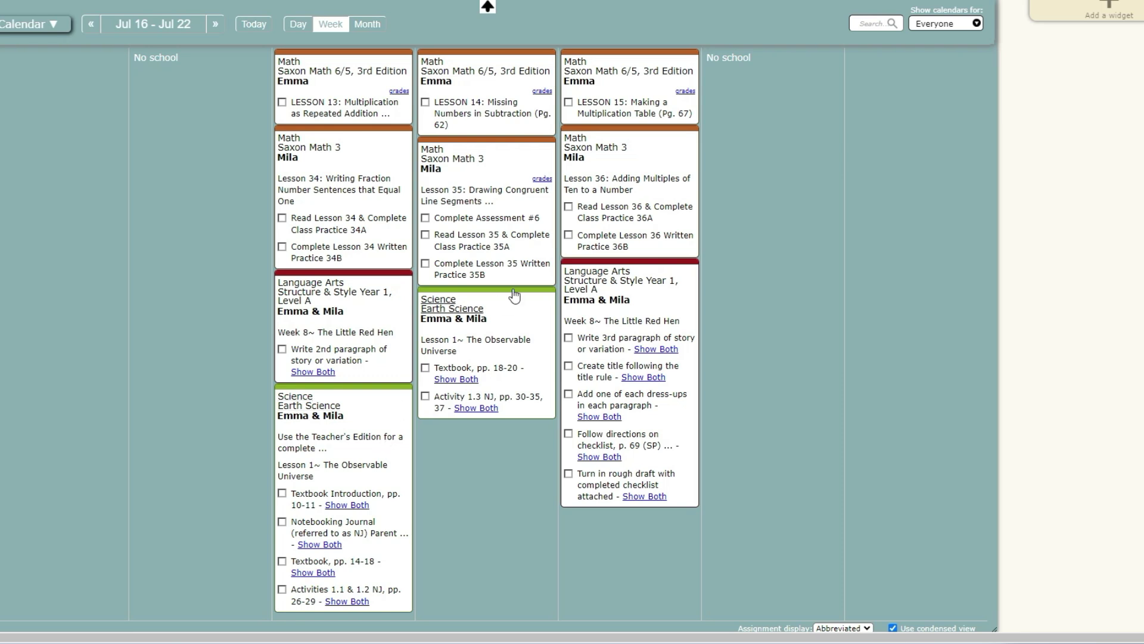
pyautogui.scroll(2, 370, 441)
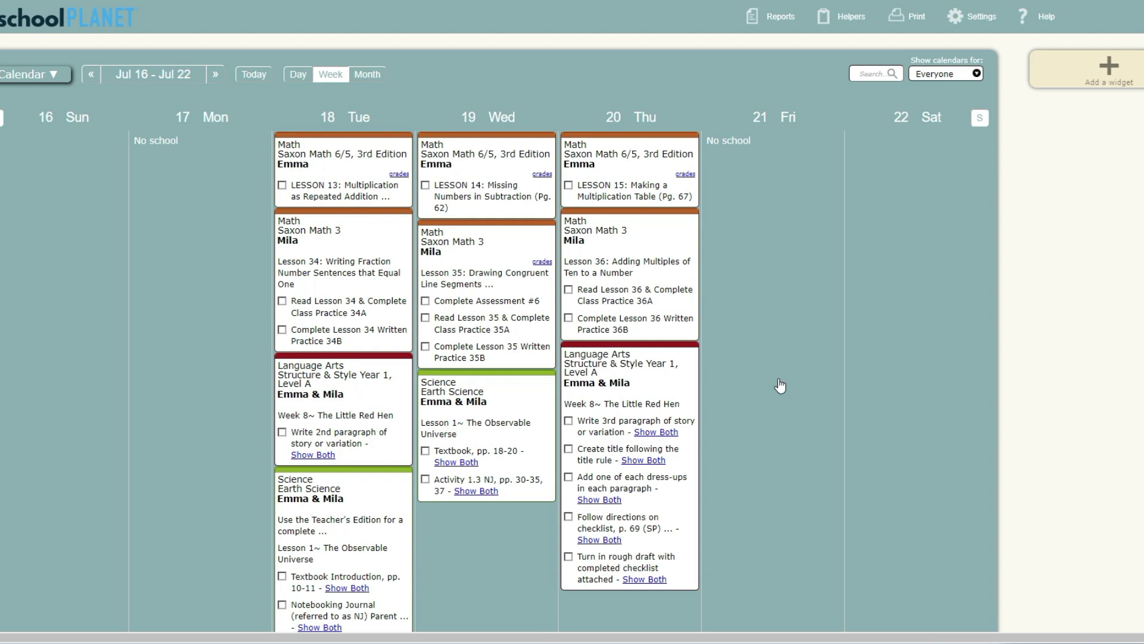
# Open Settings > School Year & Vacations and scroll down to the July–September 2023 holiday calendar.
pyautogui.moveTo(965, 34)
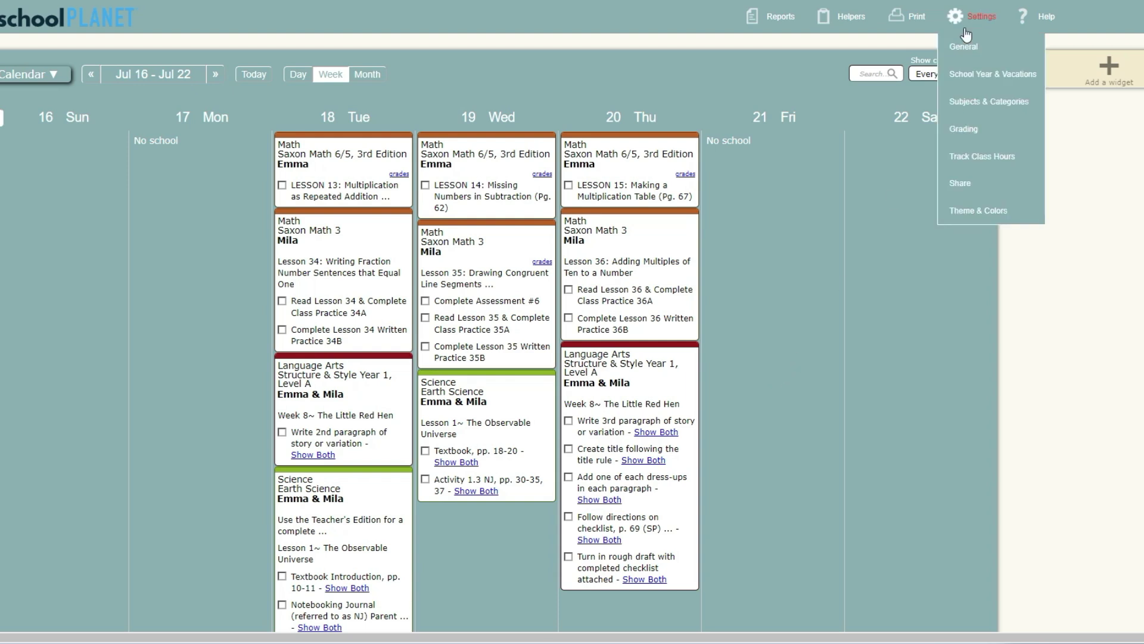
pyautogui.click(989, 74)
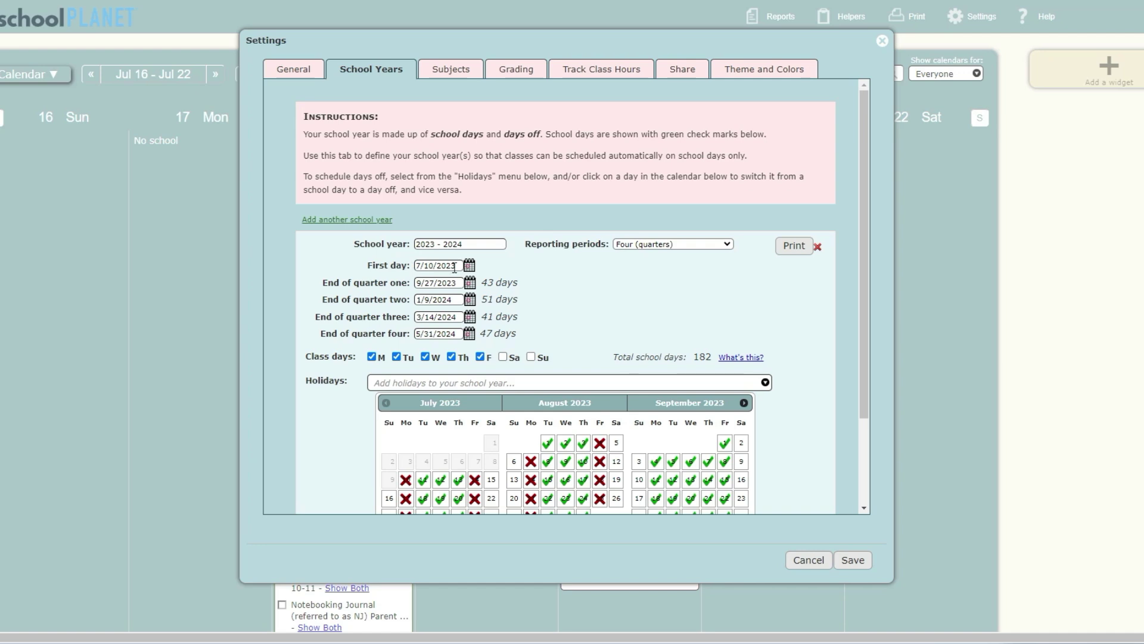
pyautogui.scroll(-1, 393, 357)
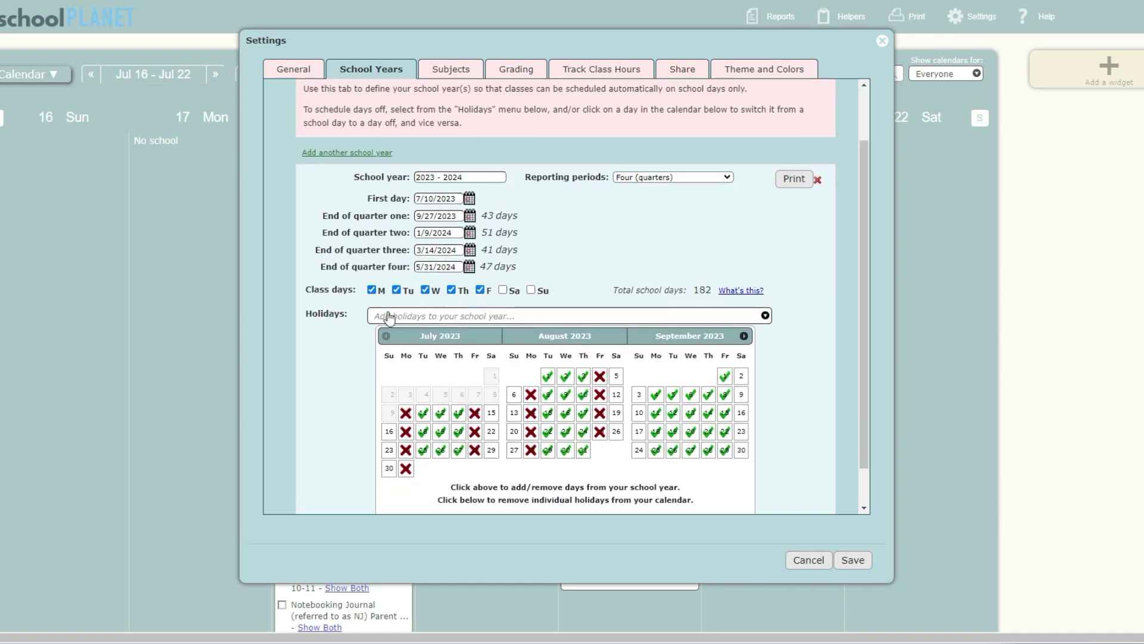
pyautogui.scroll(-1, 504, 298)
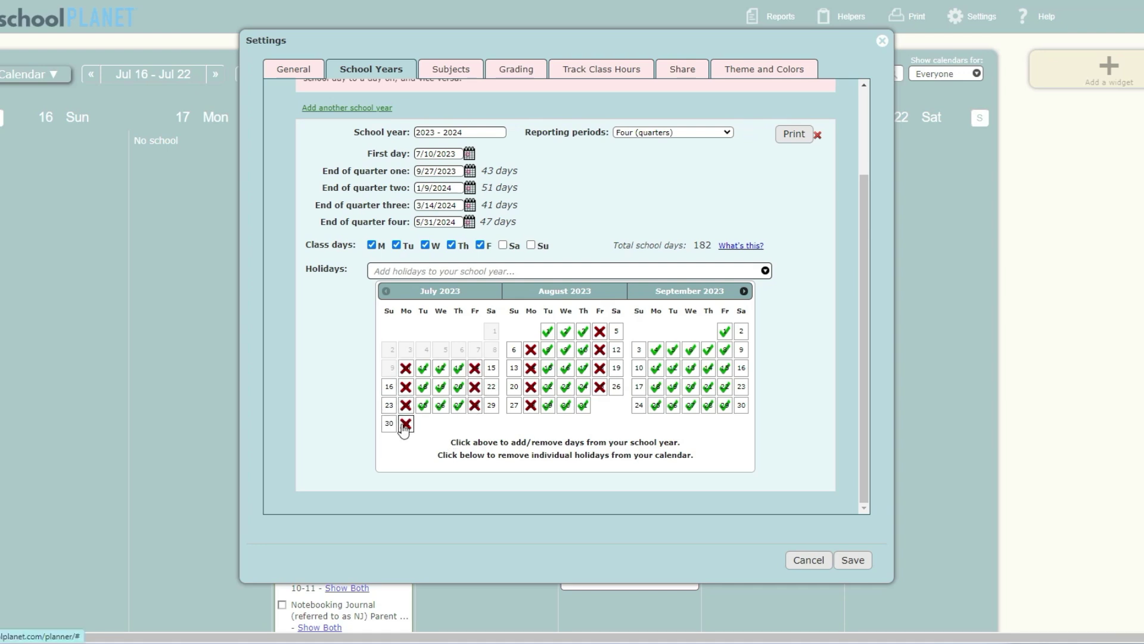
# Page the holiday calendar forward to January 2024 and check the total school days count.
pyautogui.click(745, 291)
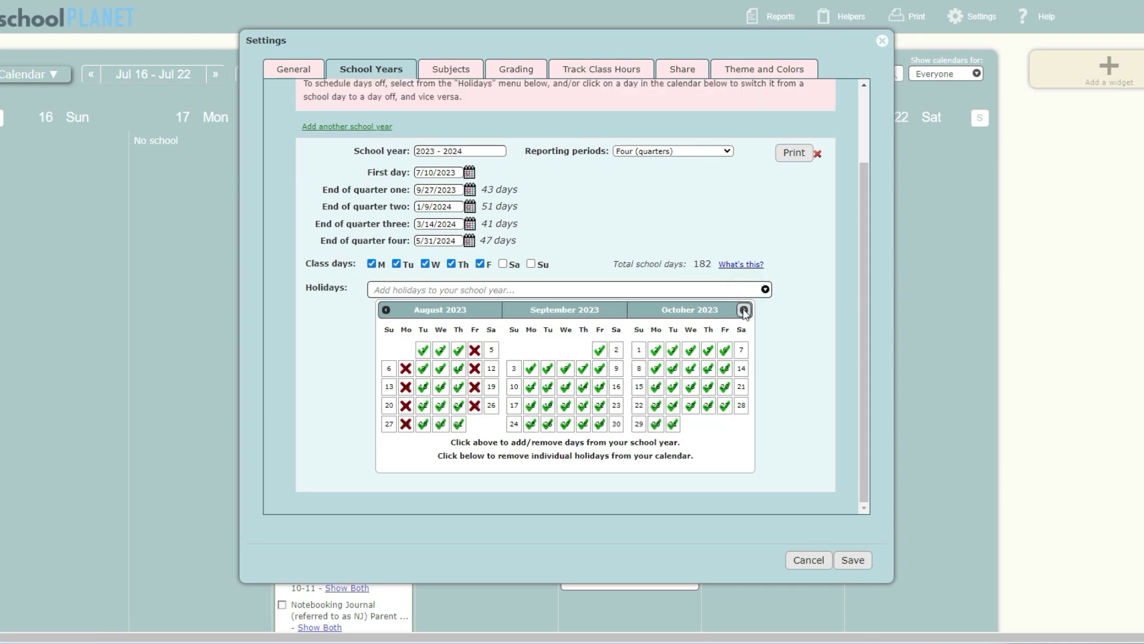
pyautogui.click(744, 310)
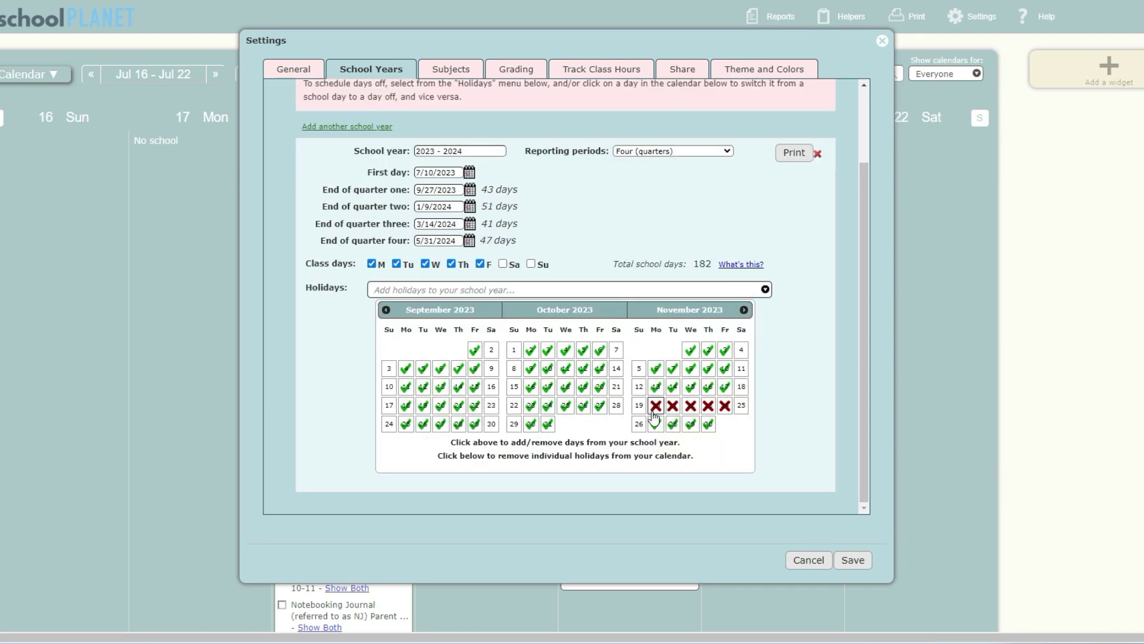
pyautogui.click(744, 309)
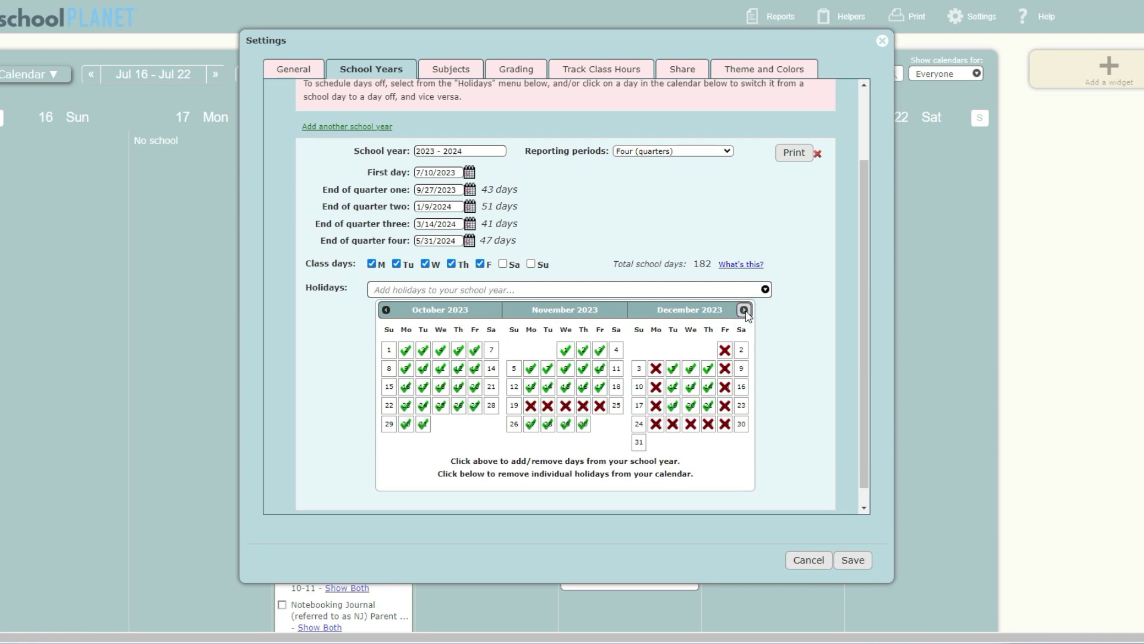
pyautogui.click(744, 310)
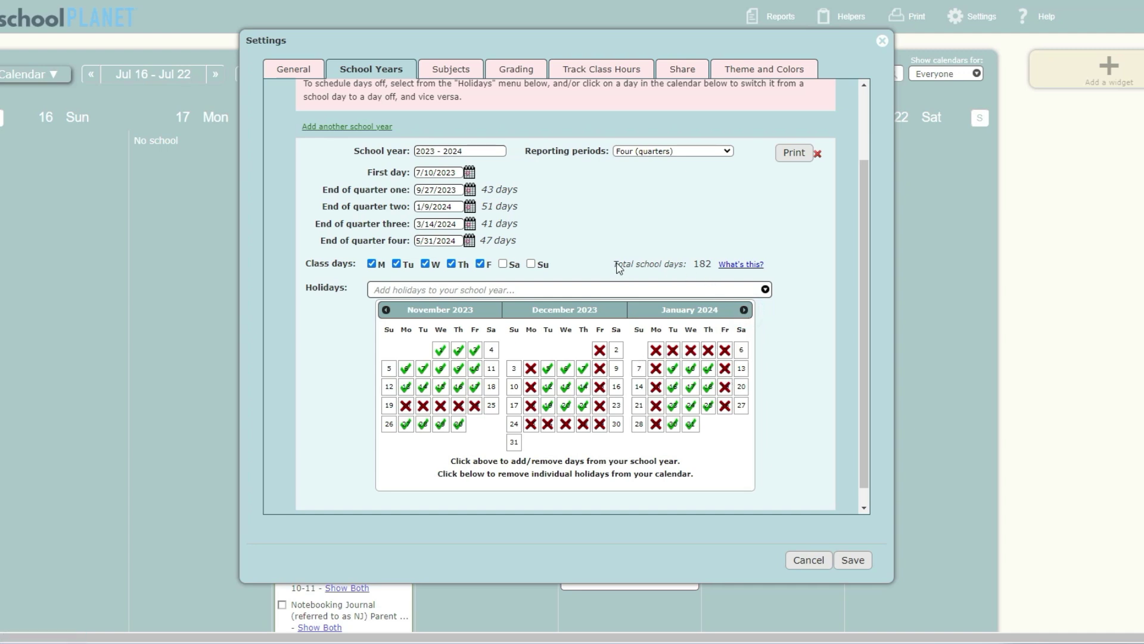
pyautogui.moveTo(613, 264); pyautogui.dragTo(716, 268)
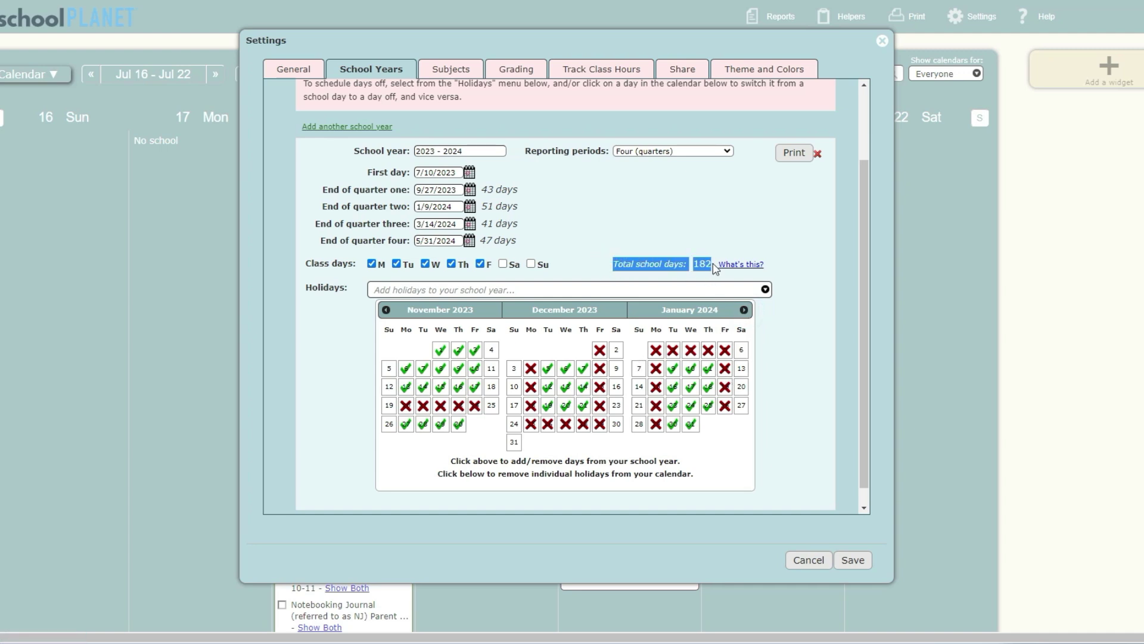
pyautogui.click(706, 273)
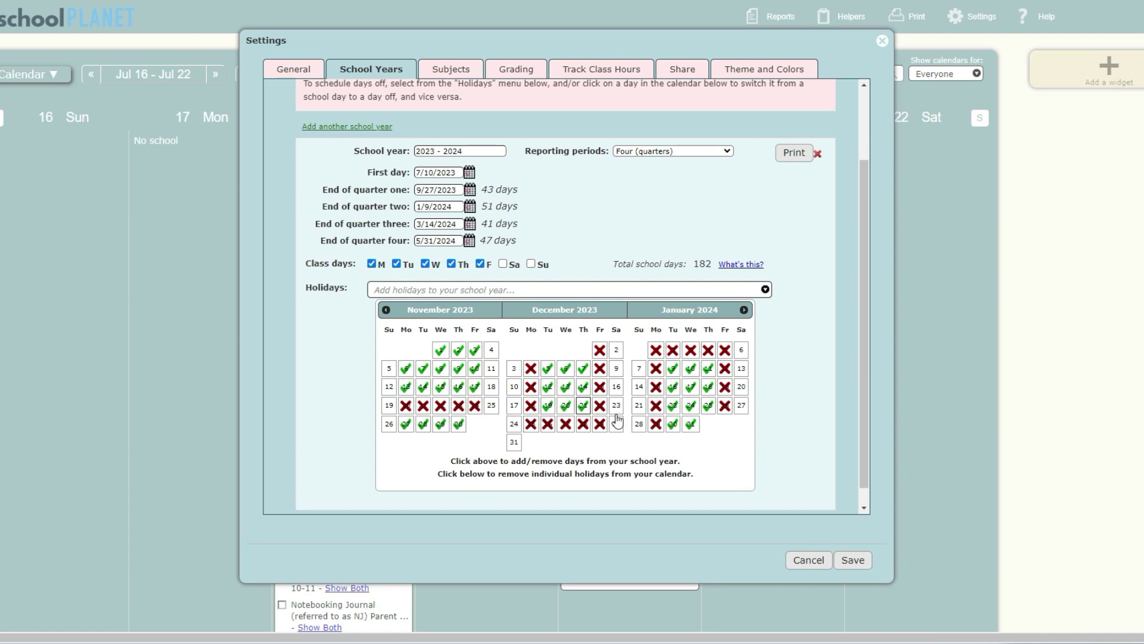
# Page the holiday calendar on to April–June 2024, view the total-days explanation, then General preferences.
pyautogui.click(743, 310)
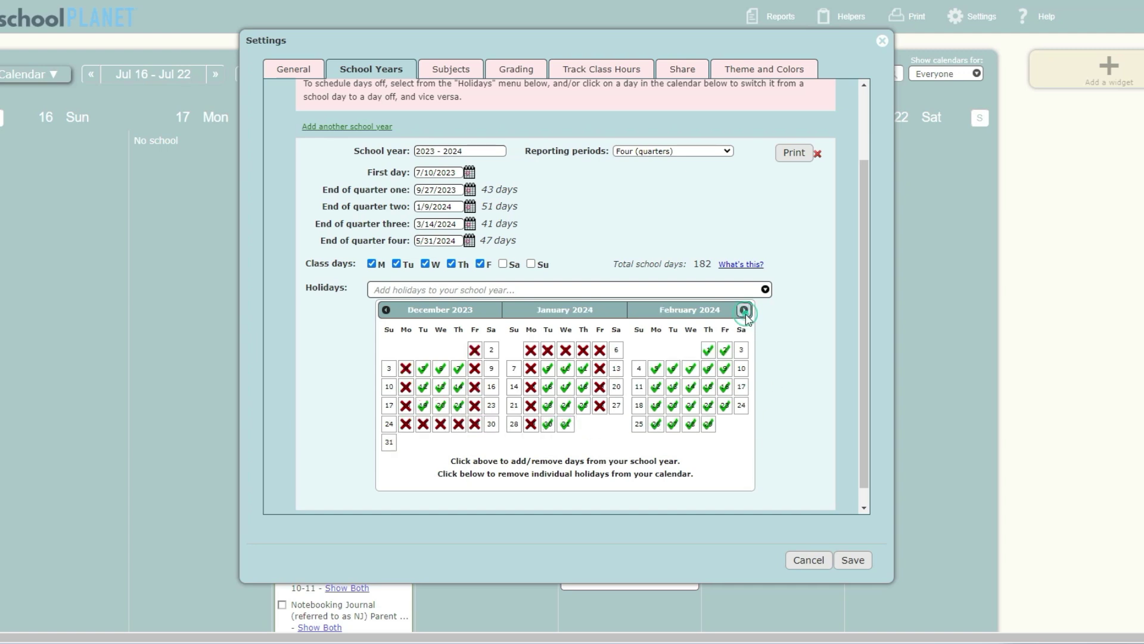
pyautogui.click(743, 310)
pyautogui.click(744, 310)
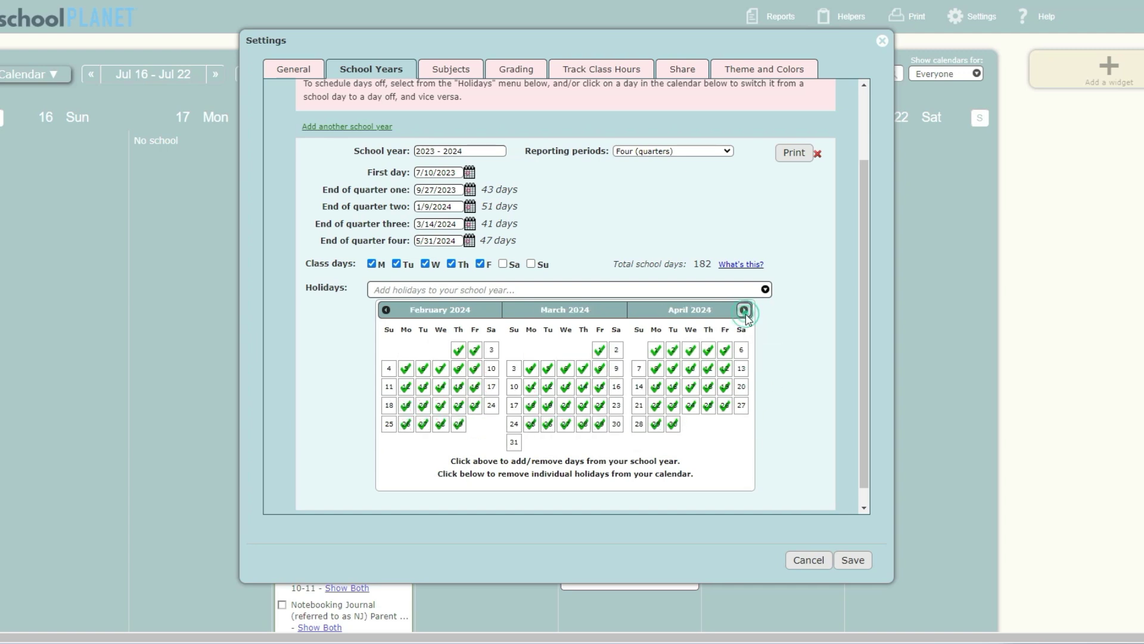
pyautogui.click(744, 311)
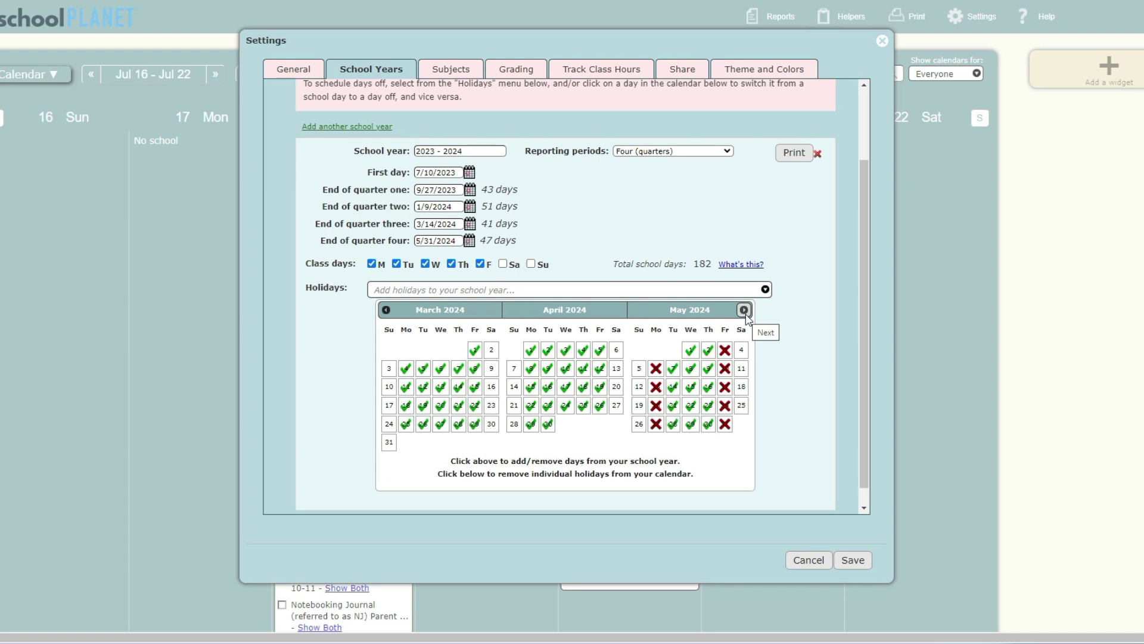
pyautogui.click(744, 310)
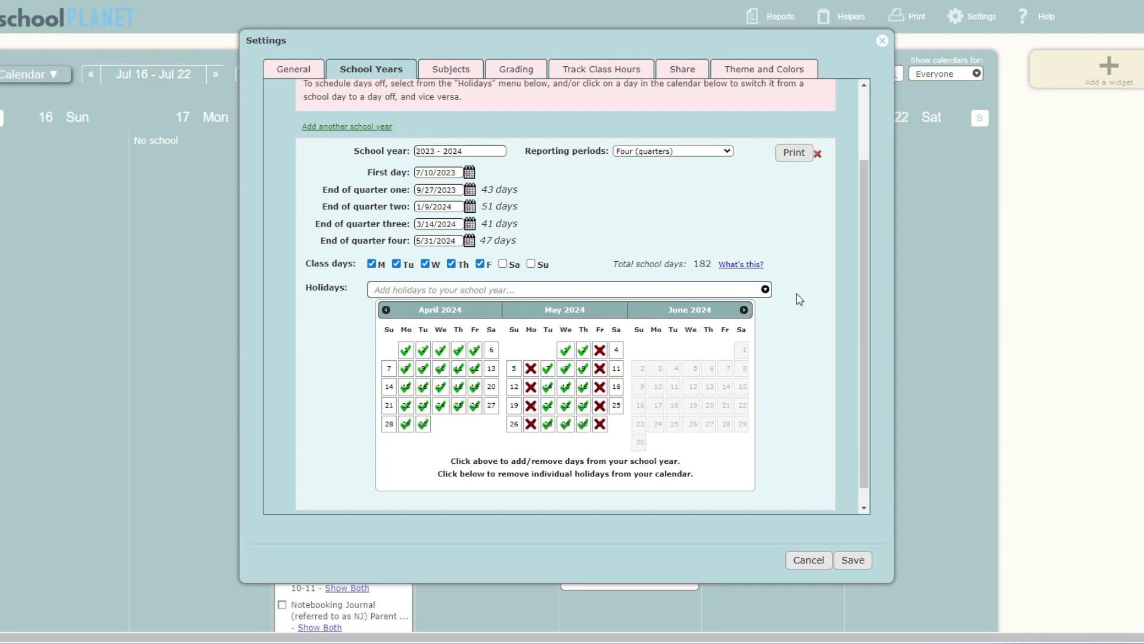
pyautogui.click(741, 264)
pyautogui.click(288, 70)
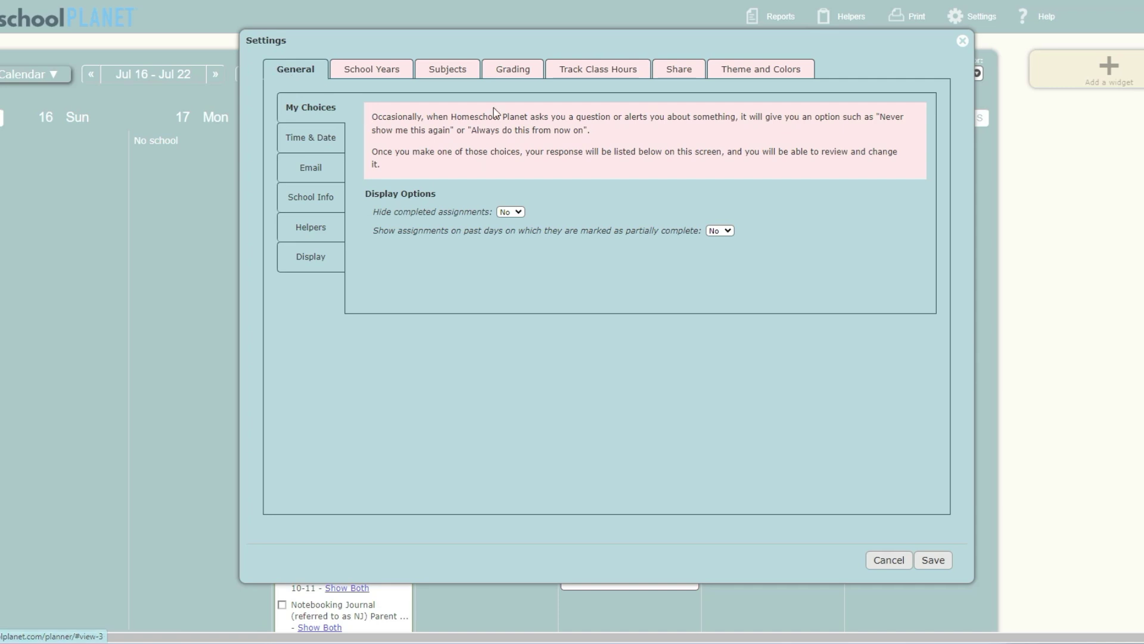
# Review the Subjects, Grading, Track Class Hours and Share settings tabs.
pyautogui.click(443, 67)
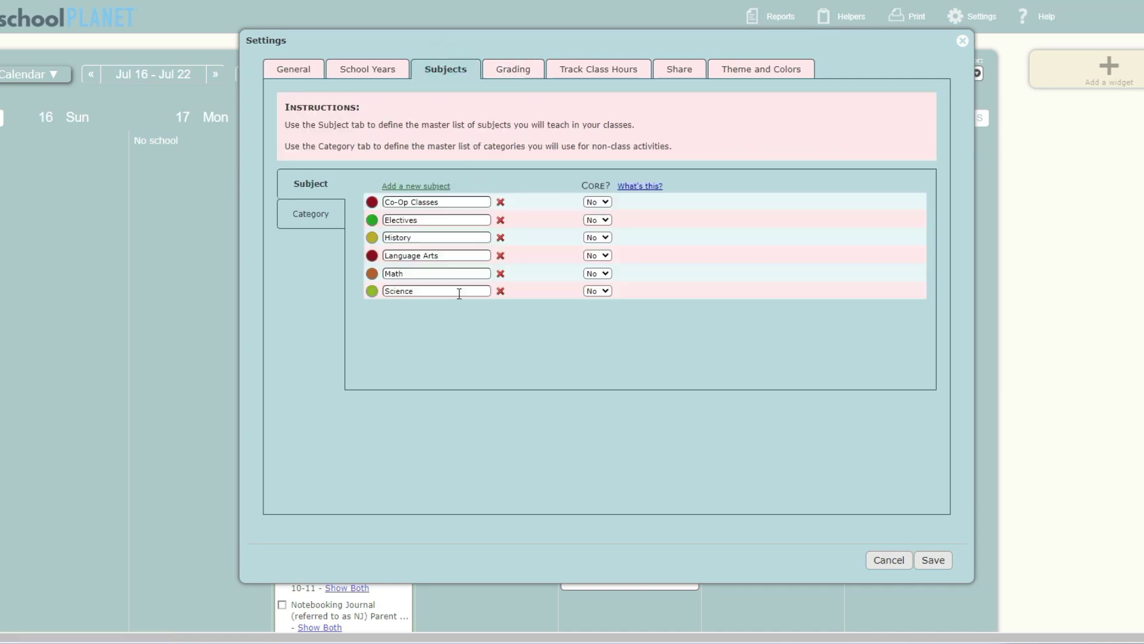
pyautogui.click(526, 69)
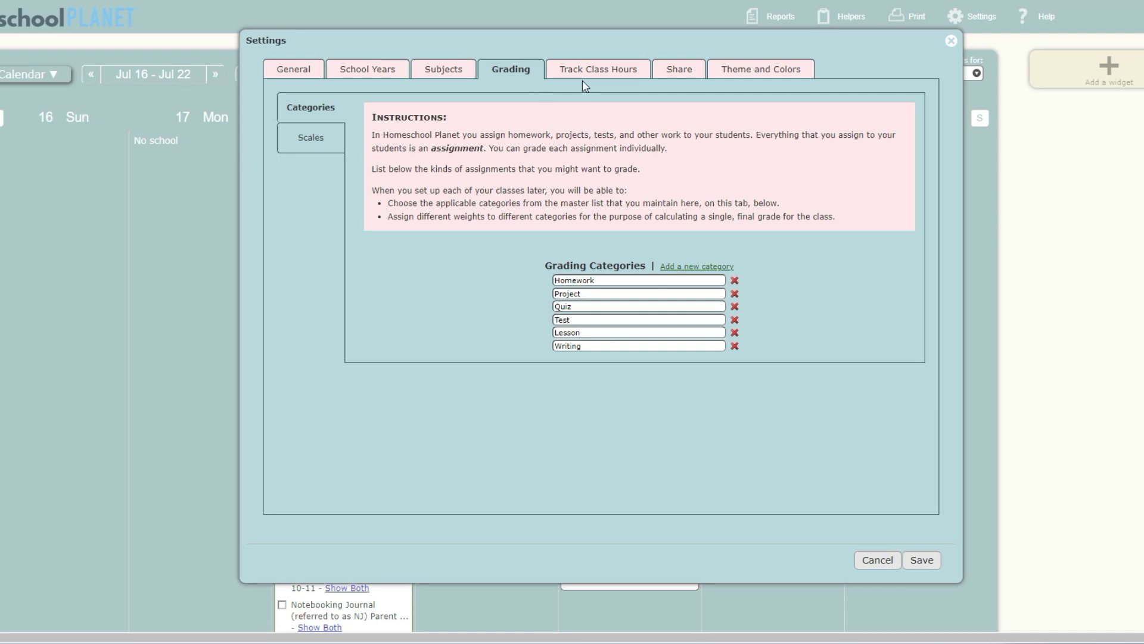
pyautogui.click(601, 67)
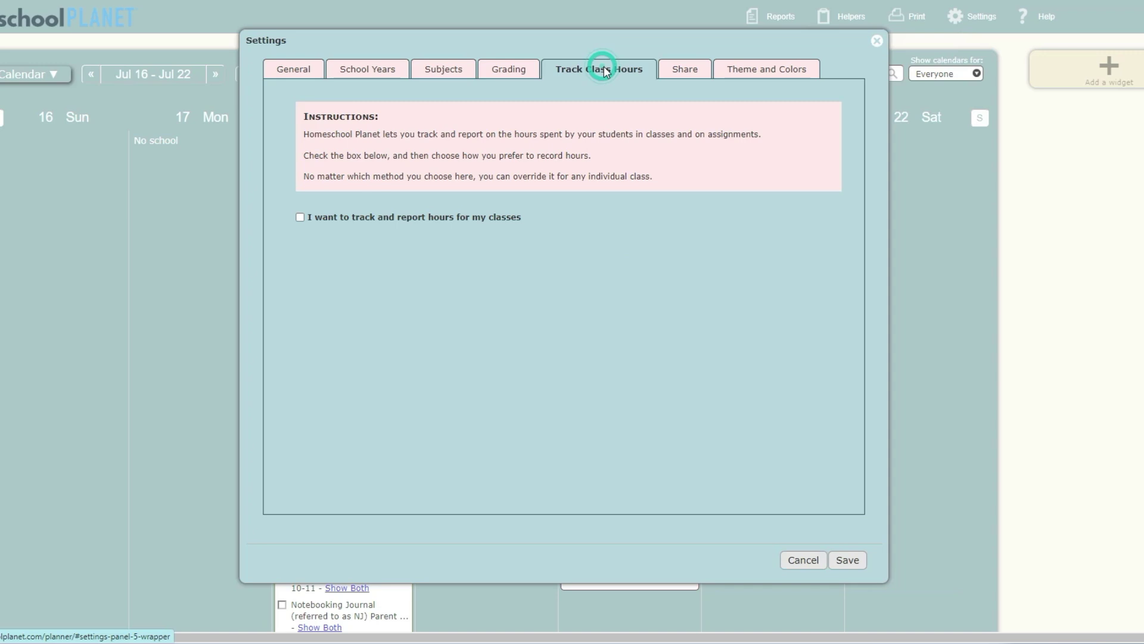
pyautogui.click(685, 71)
# Browse the available themes and colors on the Theme and Colors tab.
pyautogui.click(737, 72)
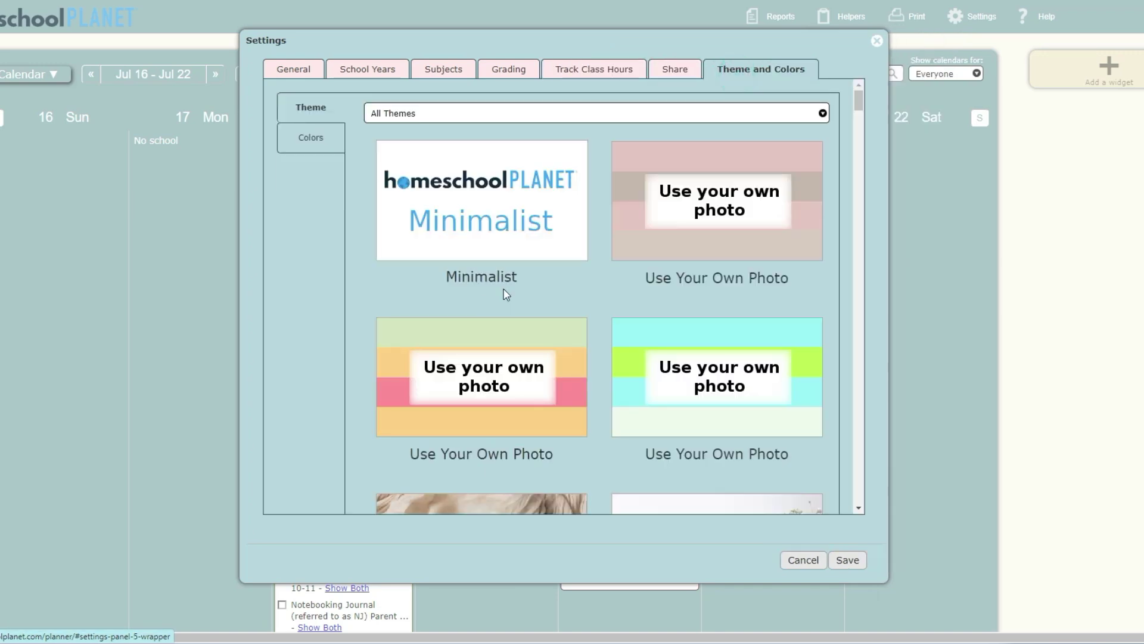
pyautogui.scroll(-1, 594, 242)
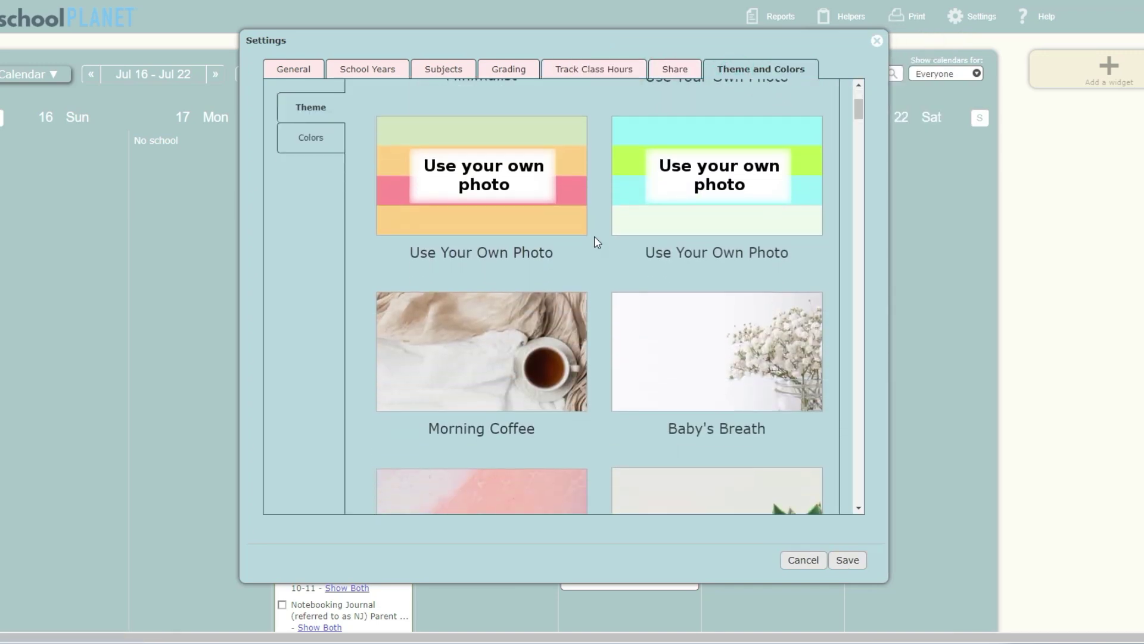
pyautogui.scroll(-20, 595, 236)
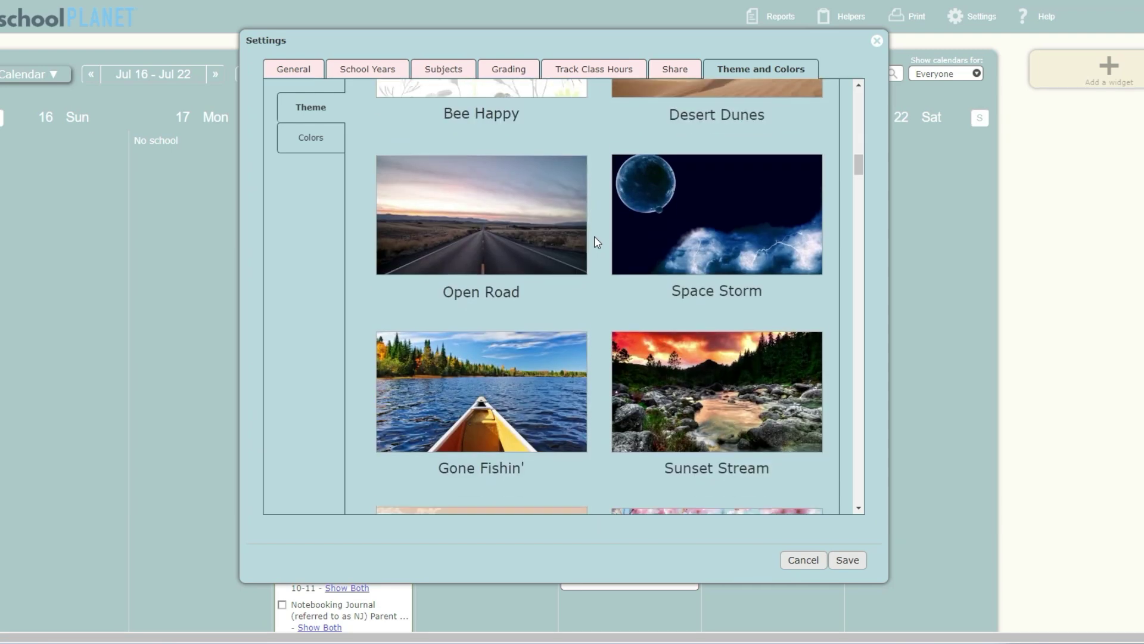
pyautogui.scroll(-12, 595, 236)
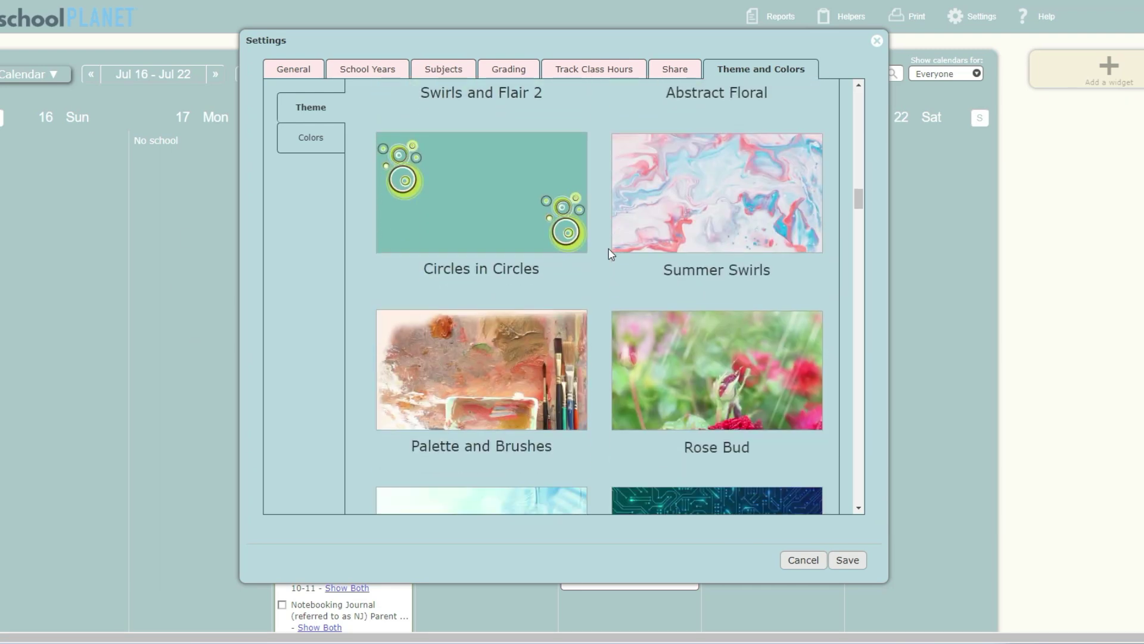
pyautogui.scroll(-10, 609, 249)
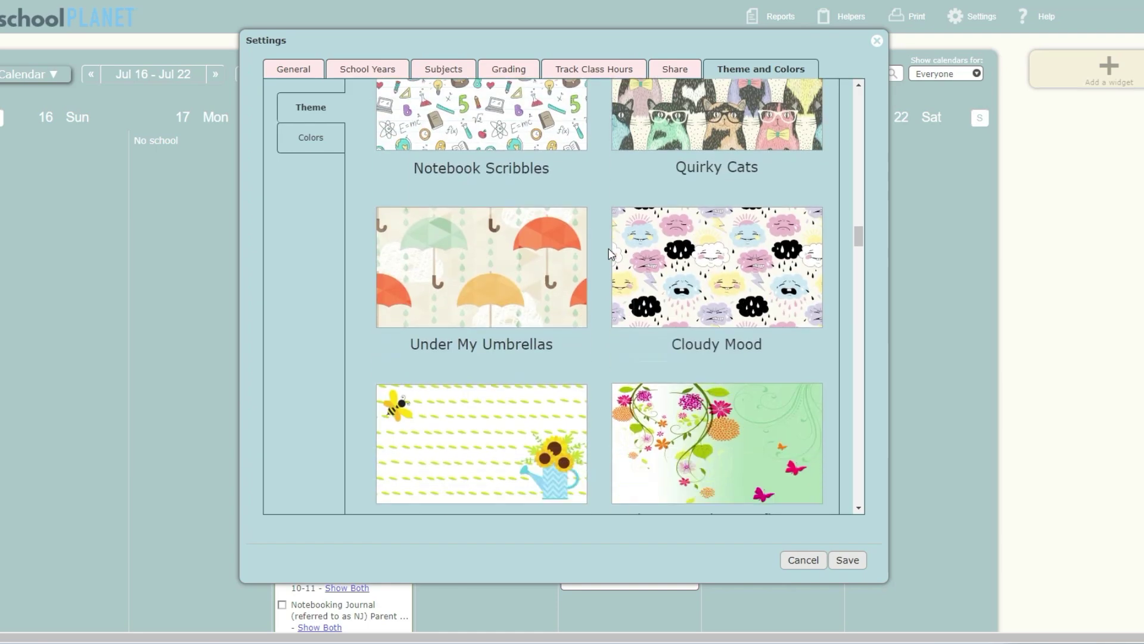
pyautogui.scroll(-10, 609, 249)
# Close Settings and go back to the Jul 9 – Jul 15 week, scrolling through its lessons.
pyautogui.click(837, 564)
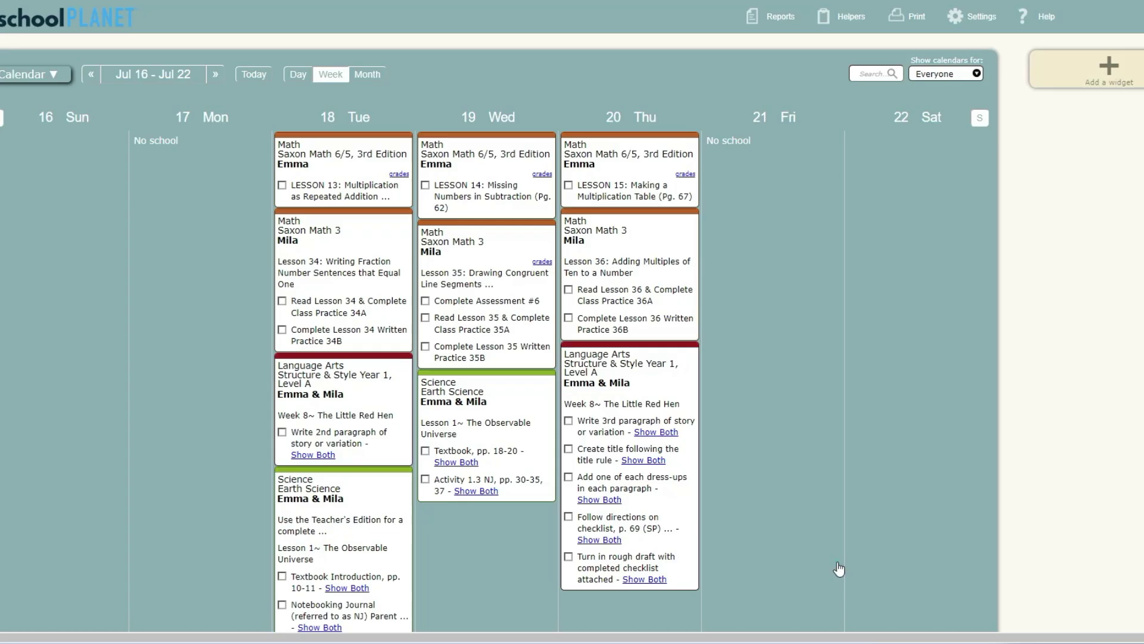
pyautogui.click(91, 74)
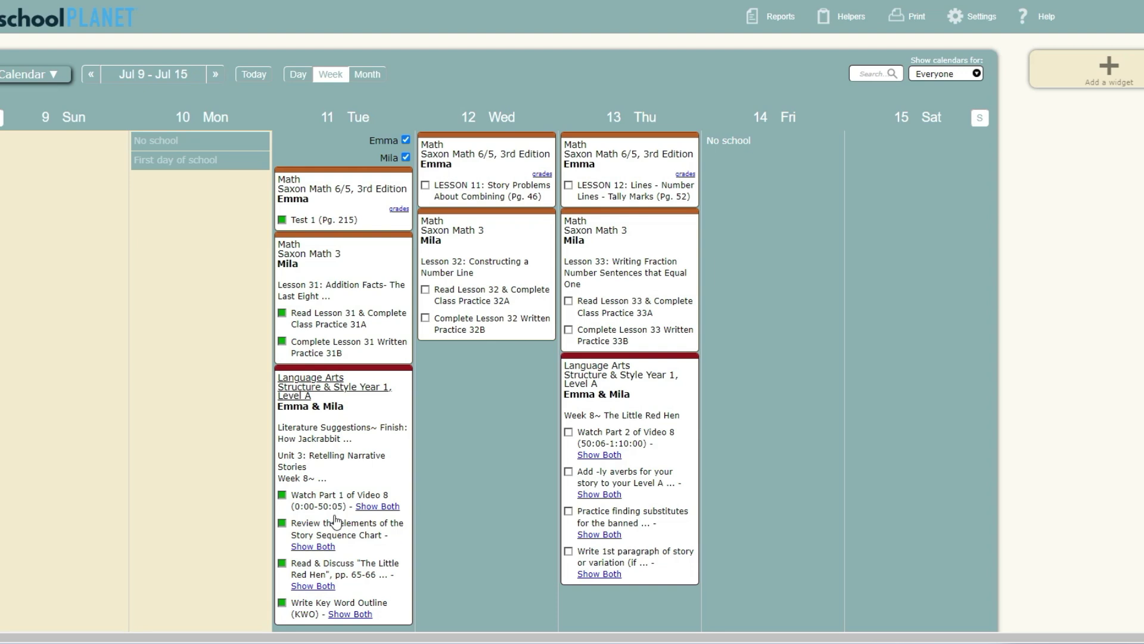
pyautogui.scroll(-2, 353, 503)
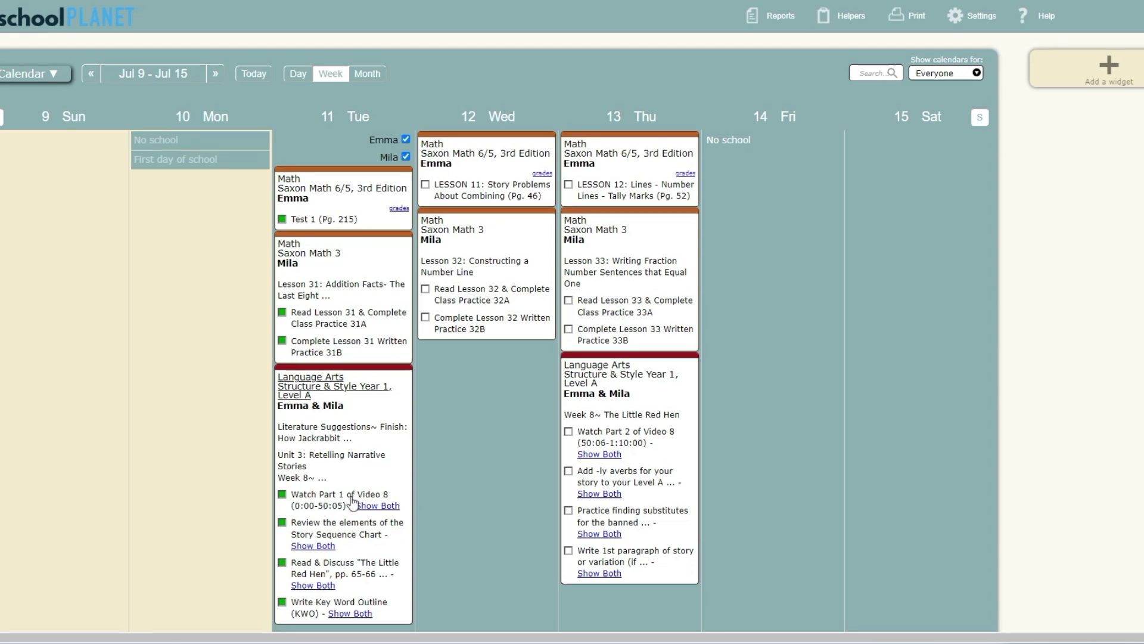
pyautogui.scroll(2, 353, 502)
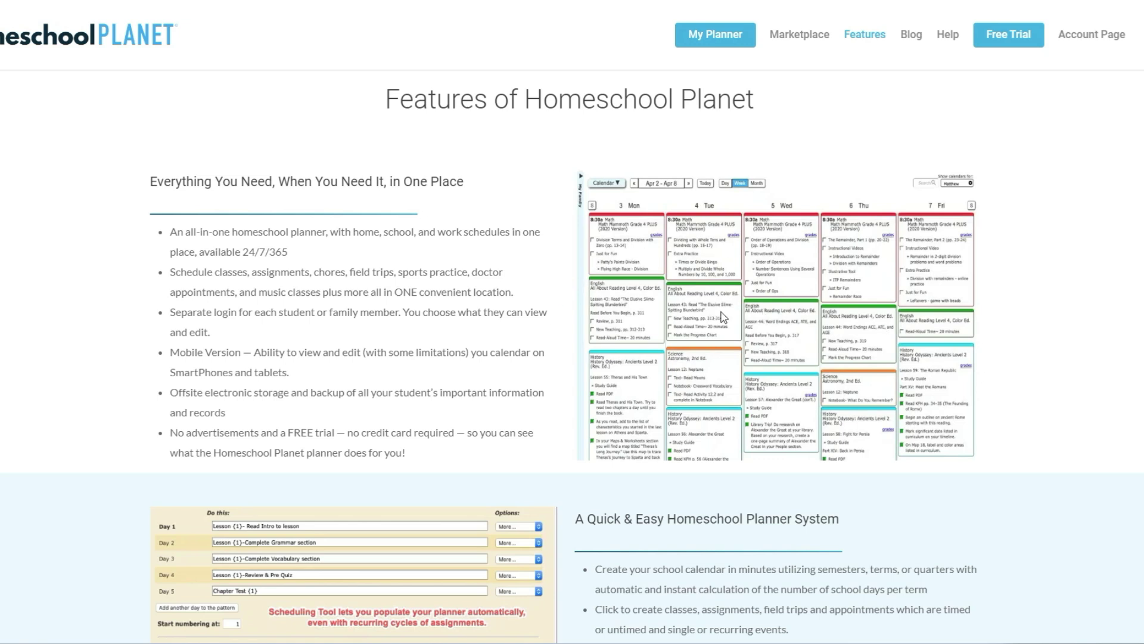
pyautogui.scroll(-5, 945, 221)
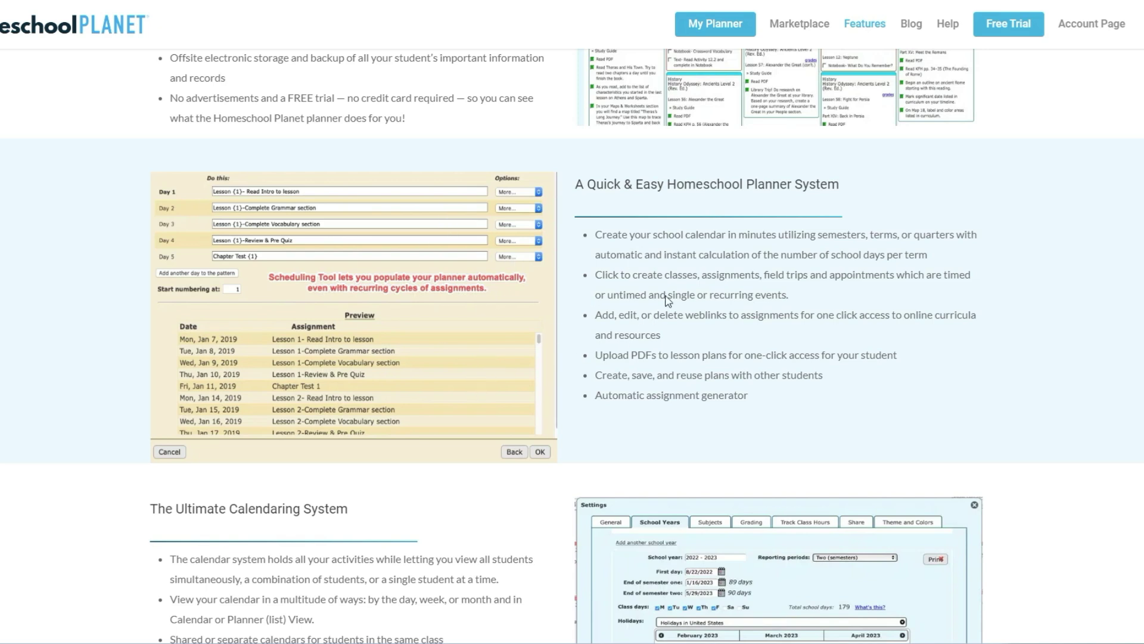
pyautogui.scroll(-1, 697, 255)
pyautogui.scroll(-4, 697, 255)
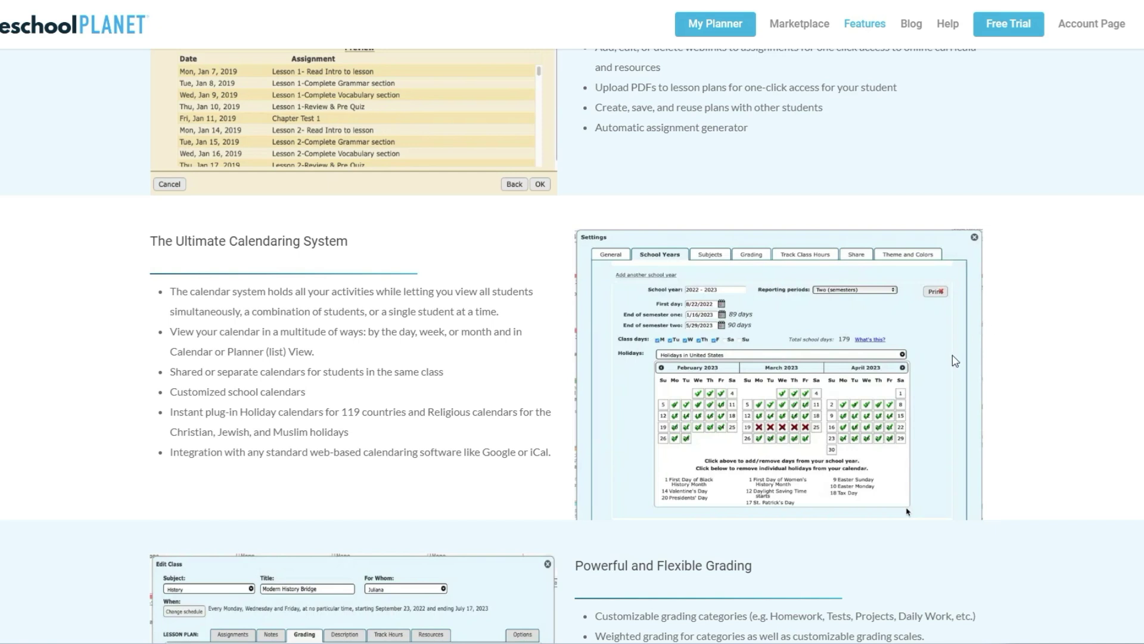
pyautogui.scroll(-5, 1076, 234)
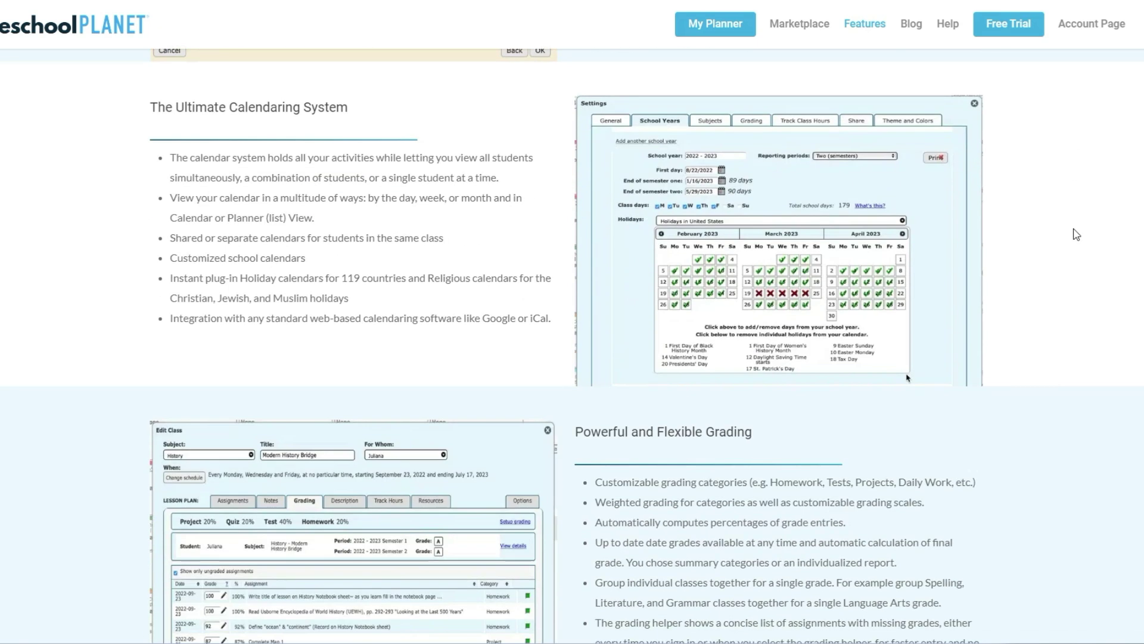
pyautogui.scroll(-2, 1076, 234)
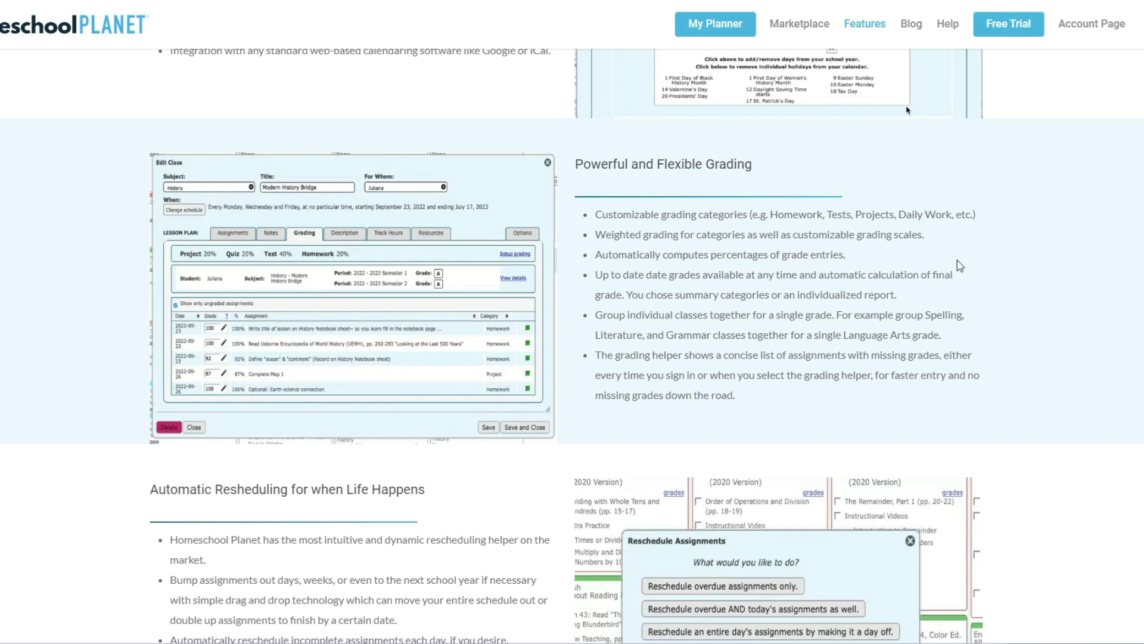
pyautogui.scroll(-5, 418, 233)
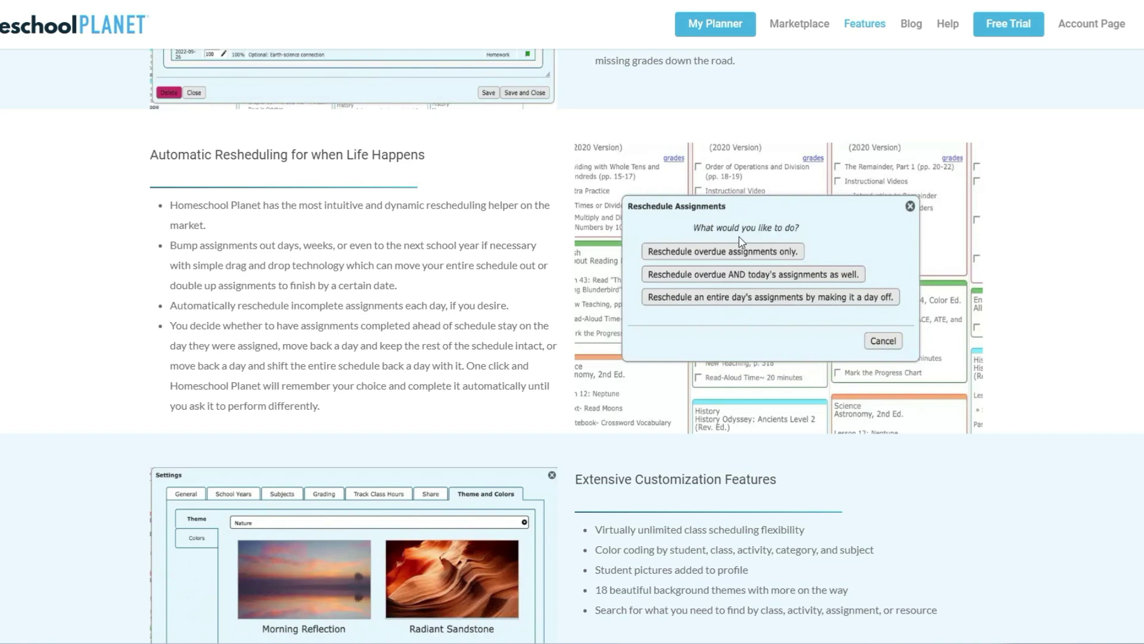
pyautogui.scroll(-7, 763, 253)
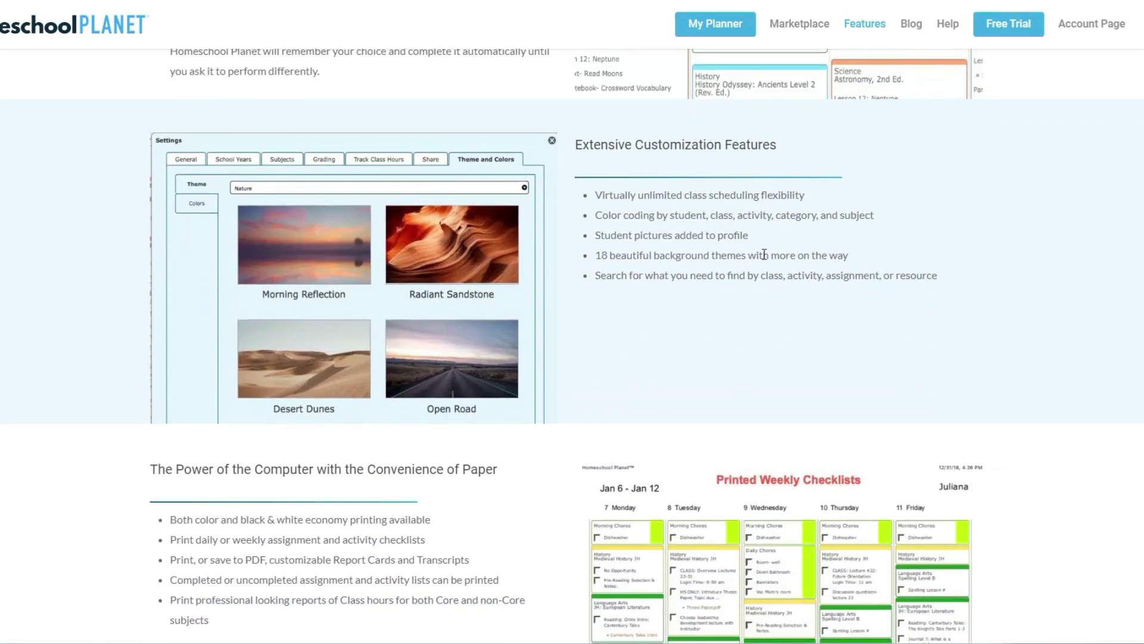
# Scroll through the remaining sections of the Features of Homeschool Planet page.
pyautogui.scroll(-2, 764, 254)
pyautogui.scroll(-1, 834, 258)
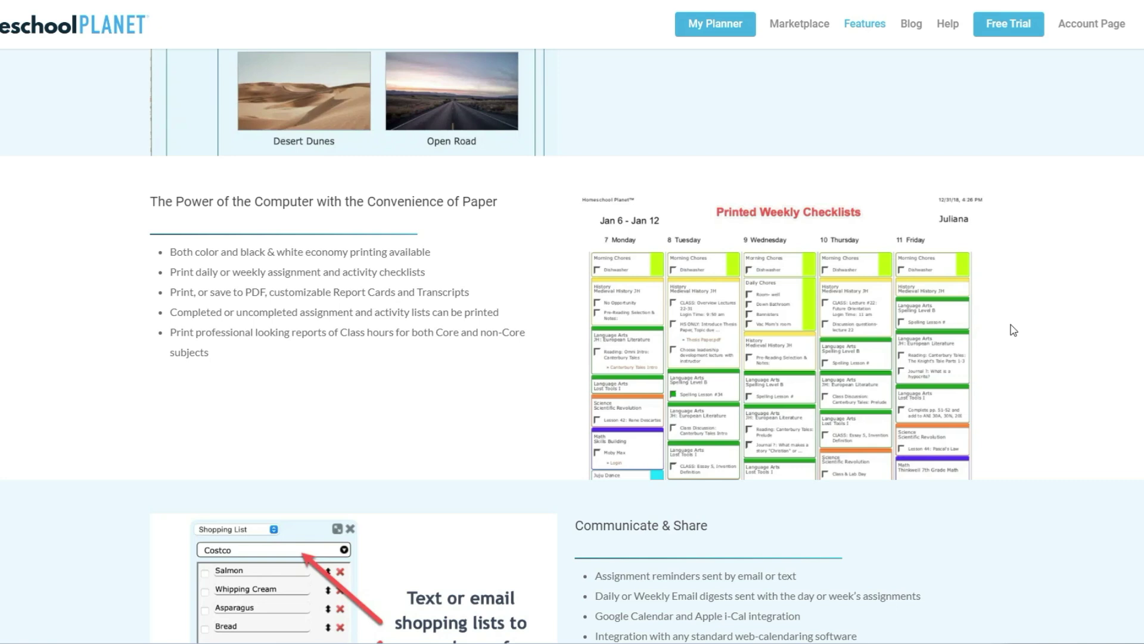
pyautogui.scroll(-2, 1013, 329)
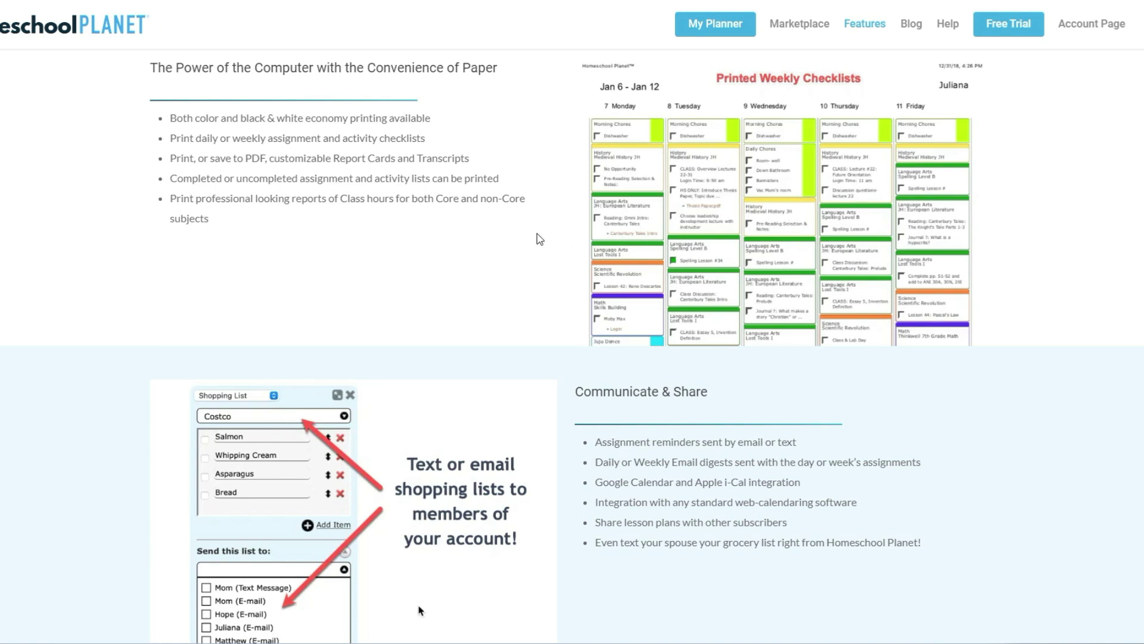
pyautogui.scroll(-3, 540, 239)
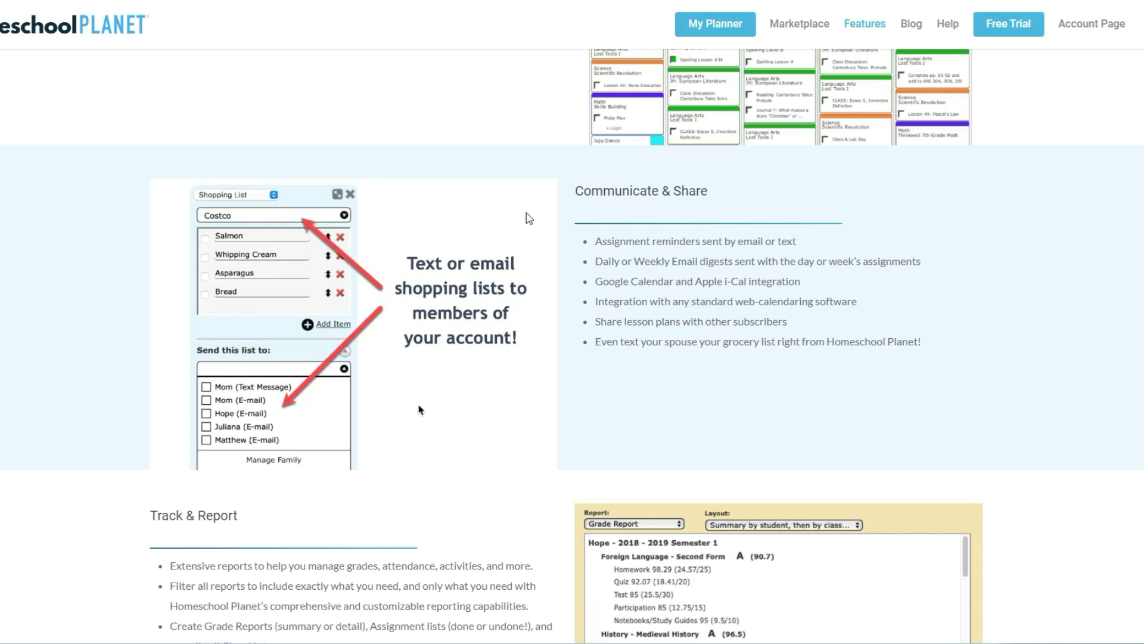
pyautogui.scroll(-2, 528, 219)
pyautogui.scroll(-2, 529, 219)
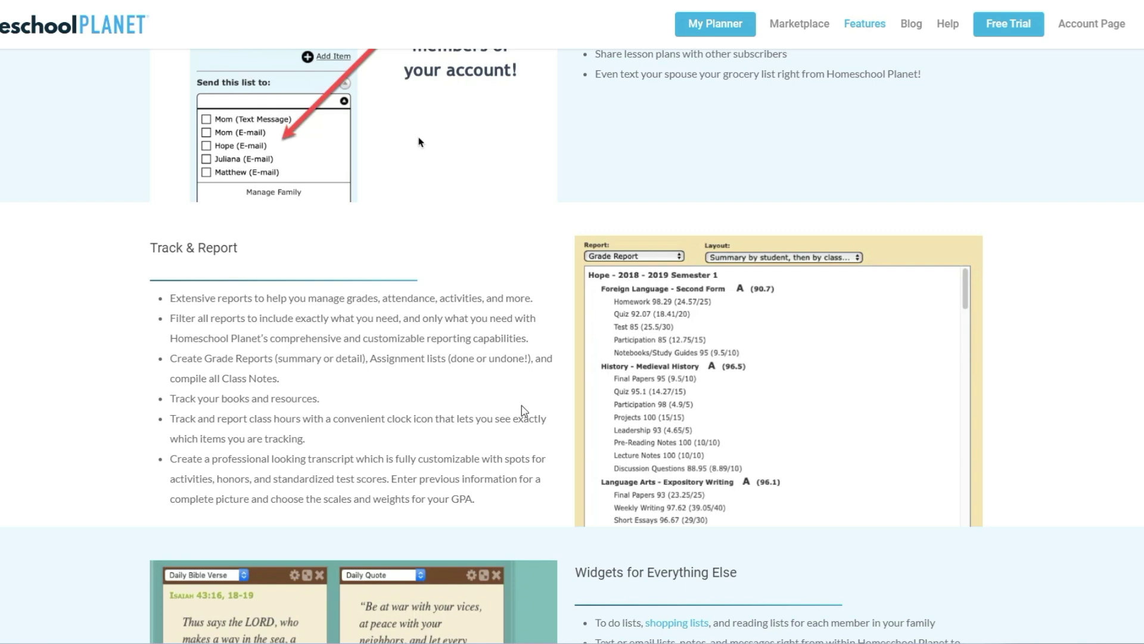
pyautogui.scroll(-1, 524, 410)
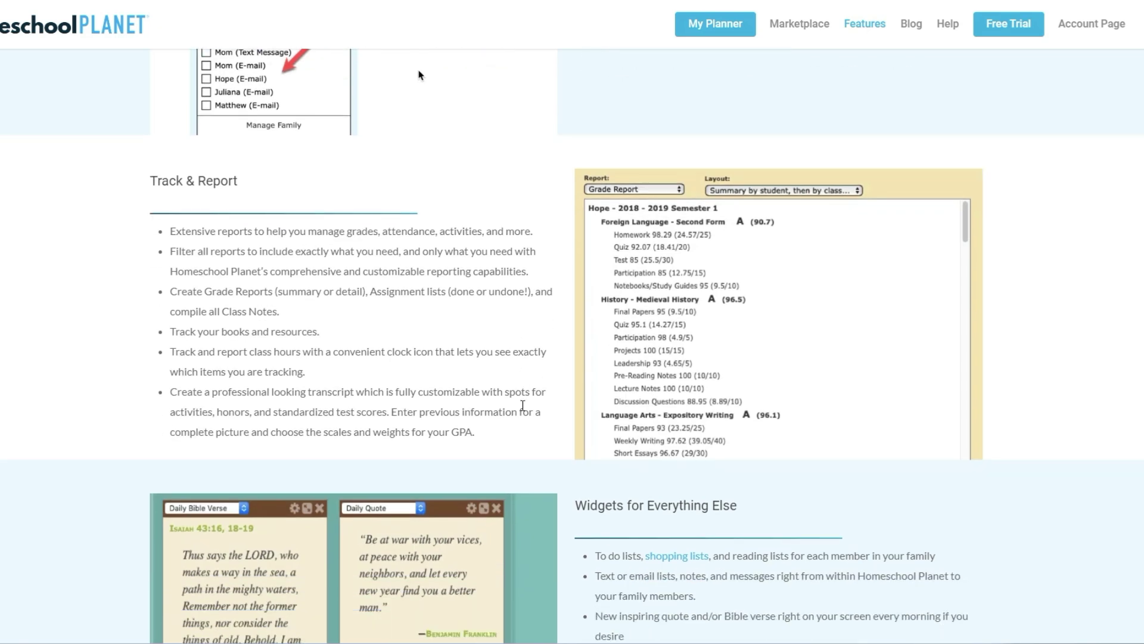
pyautogui.scroll(-3, 522, 405)
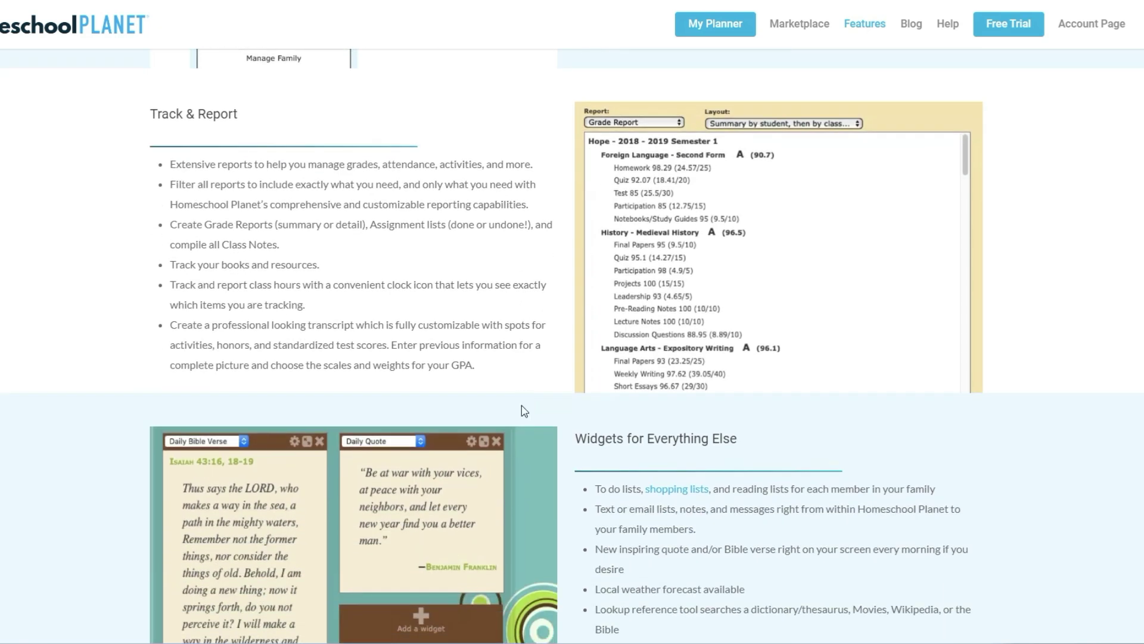
pyautogui.scroll(-1, 523, 411)
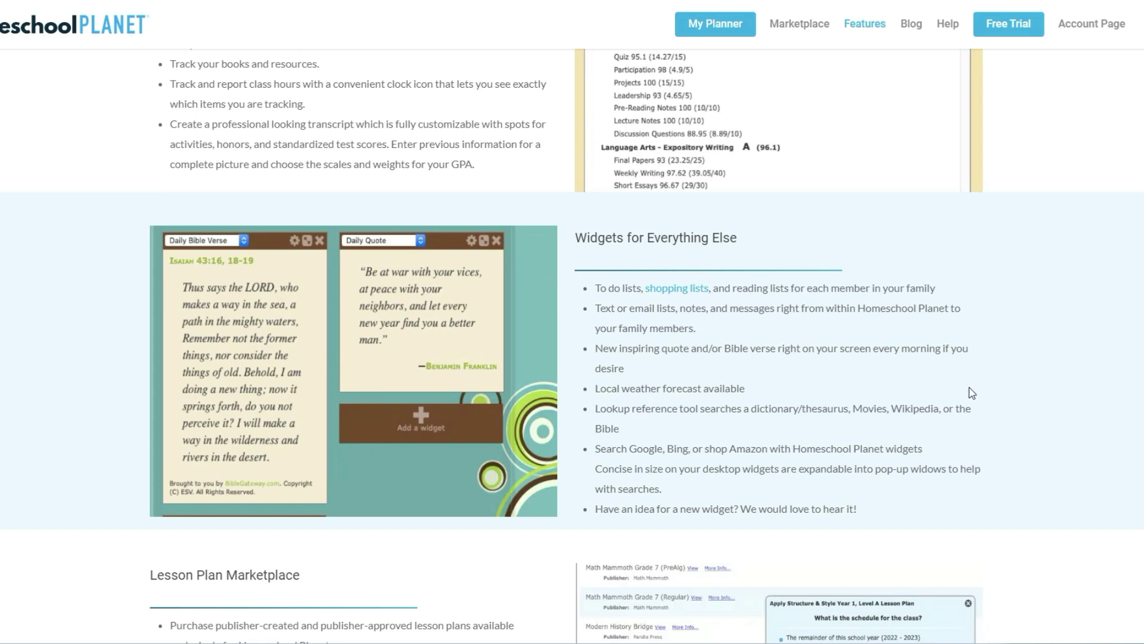
pyautogui.scroll(-1, 971, 393)
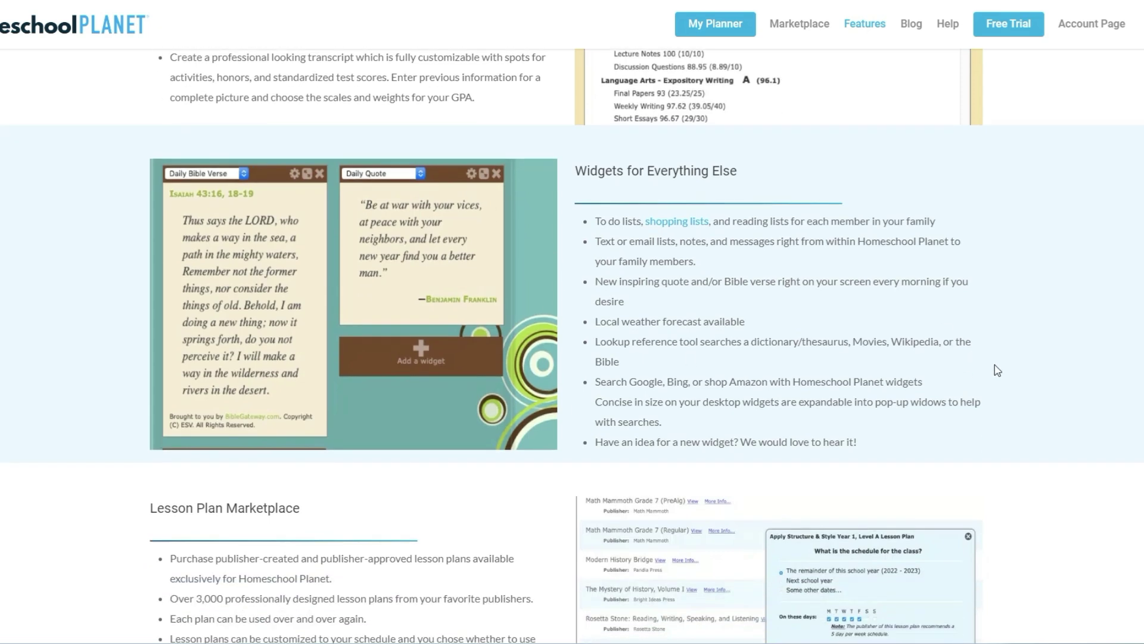
pyautogui.scroll(-2, 997, 370)
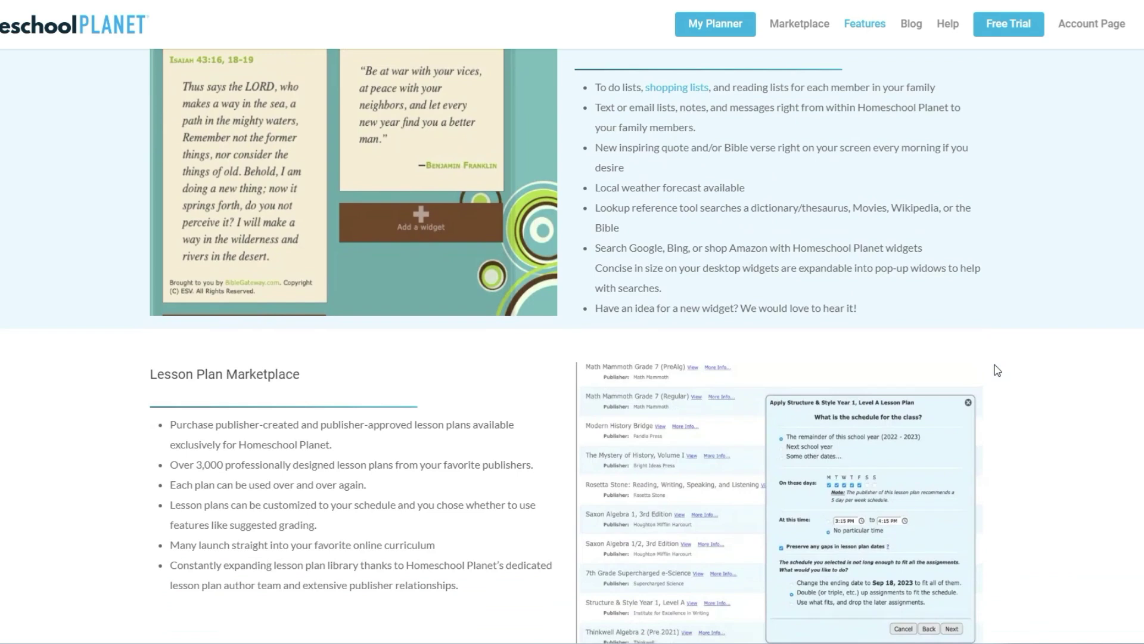
pyautogui.scroll(-2, 996, 370)
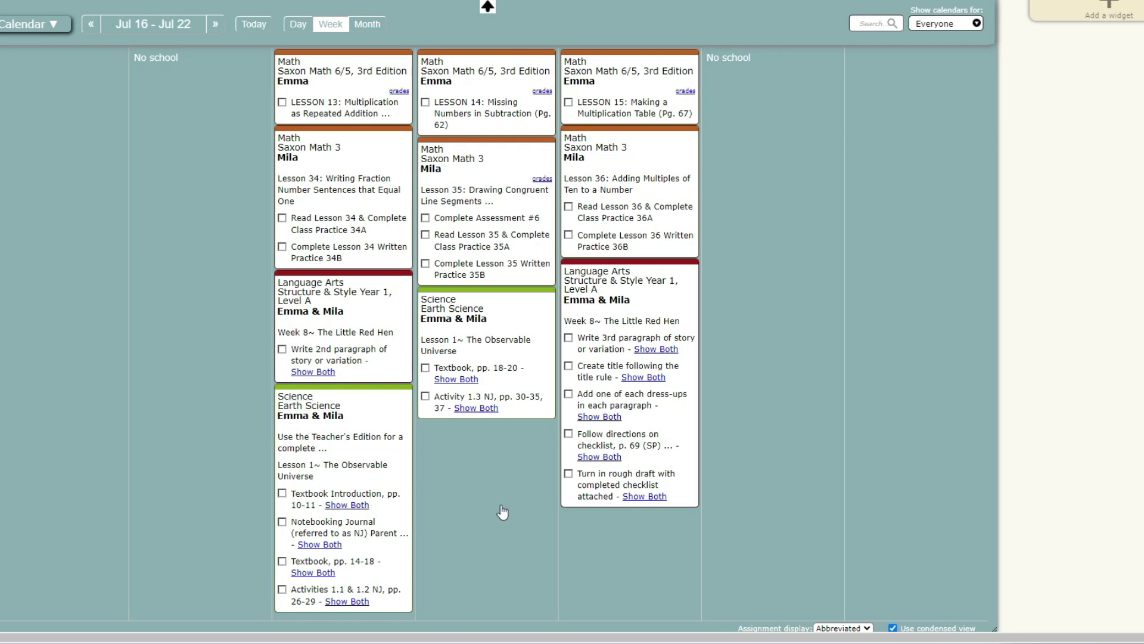
# Start creating a class from a lesson plan on an empty day, then cancel Apply Lesson Plan.
pyautogui.click(467, 468)
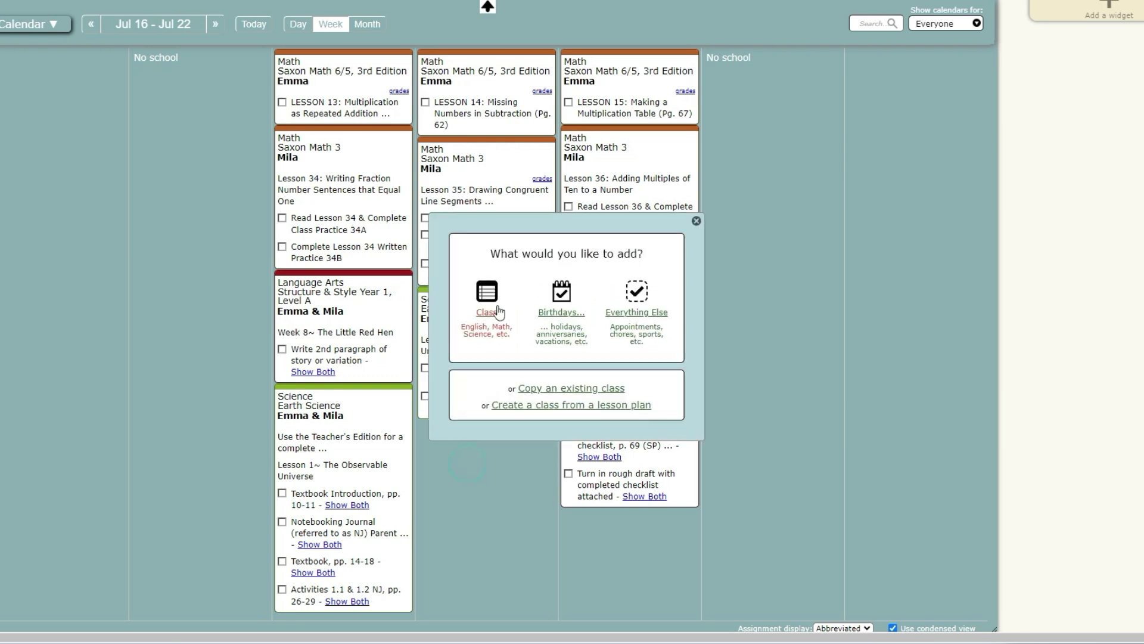
pyautogui.click(554, 406)
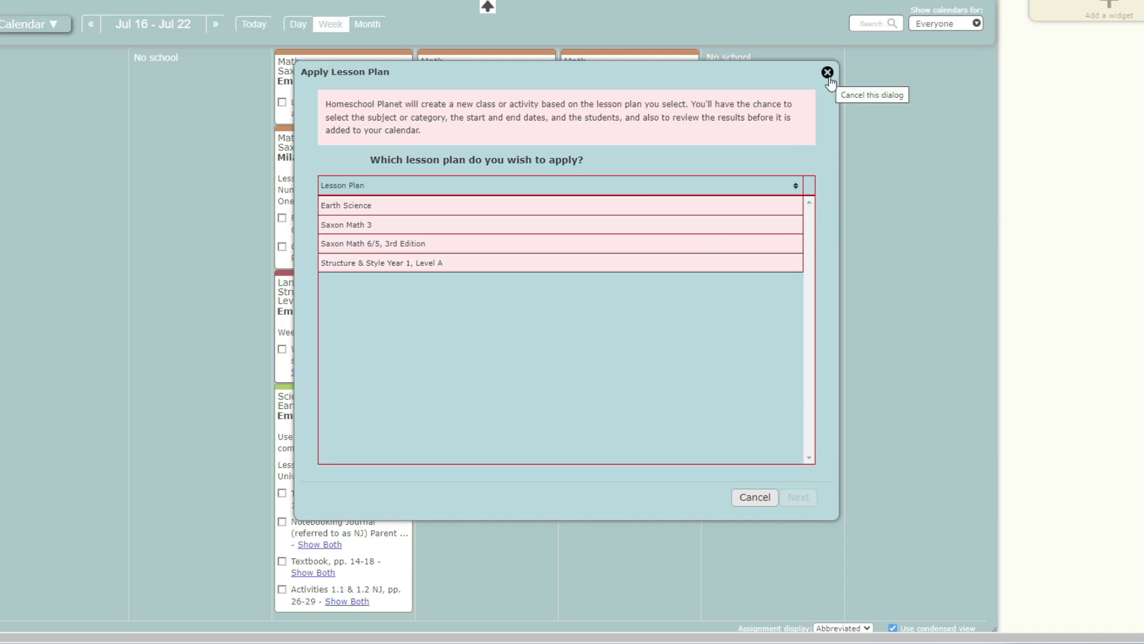
pyautogui.click(828, 73)
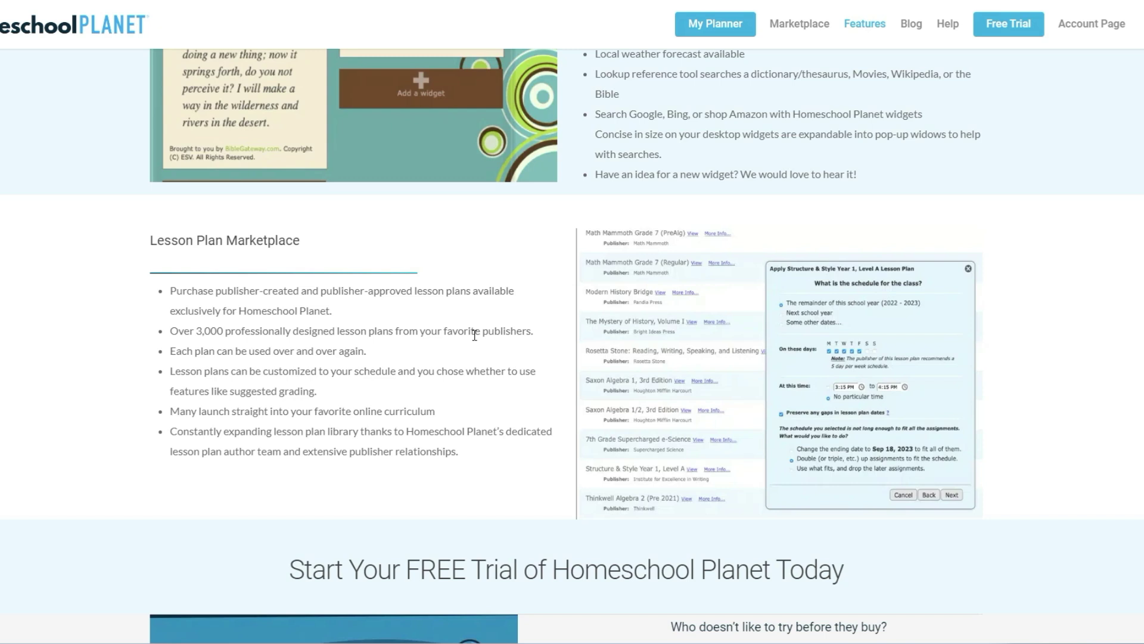
# Open the Lesson Plan Marketplace and scroll past Bible and Electives to Language Arts: Composition & Grammar.
pyautogui.click(811, 36)
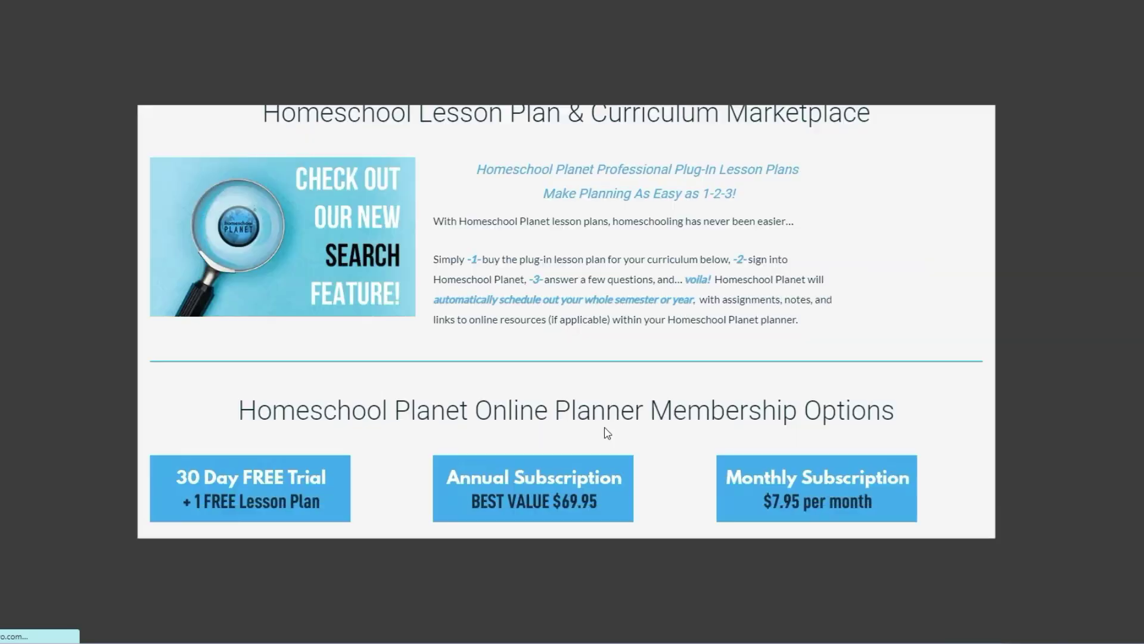
pyautogui.scroll(-6, 1017, 296)
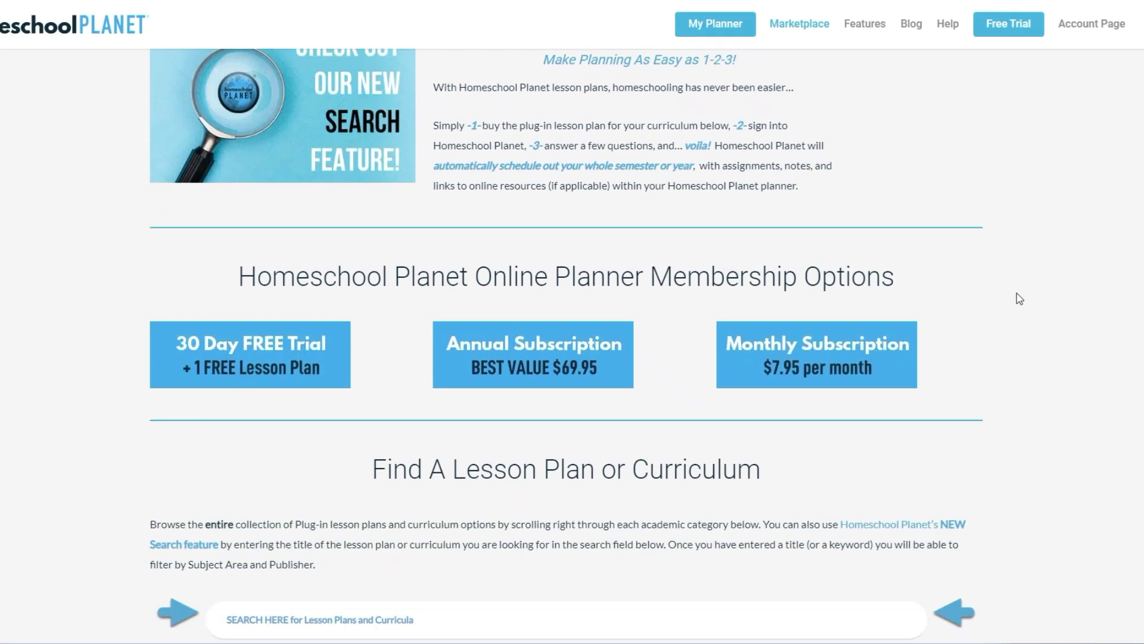
pyautogui.scroll(-4, 1020, 299)
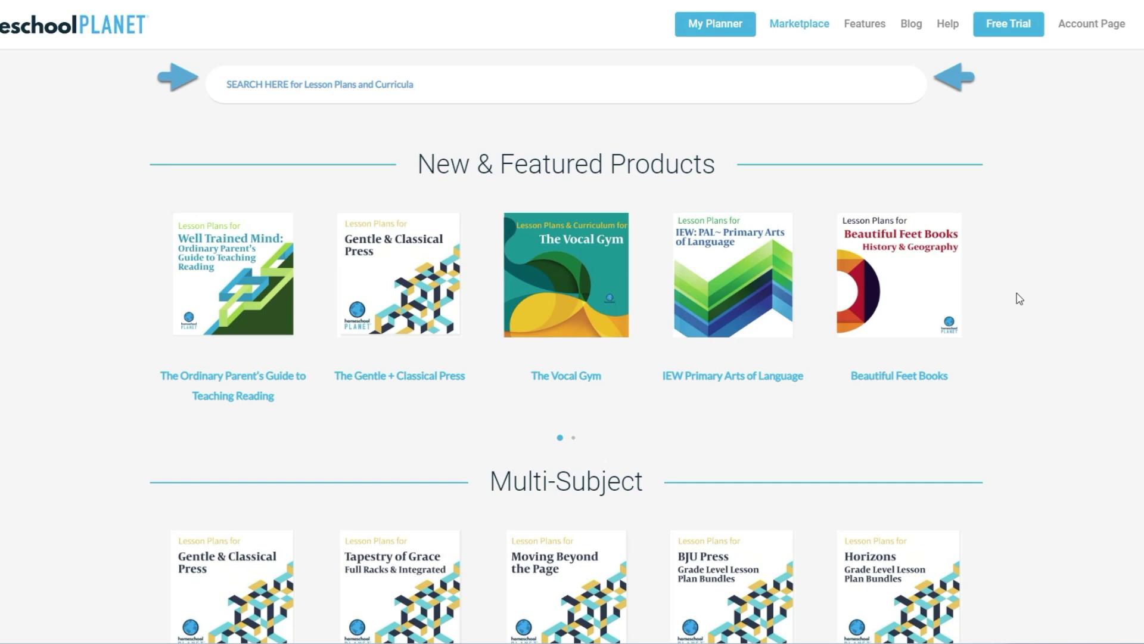
pyautogui.scroll(-2, 1020, 299)
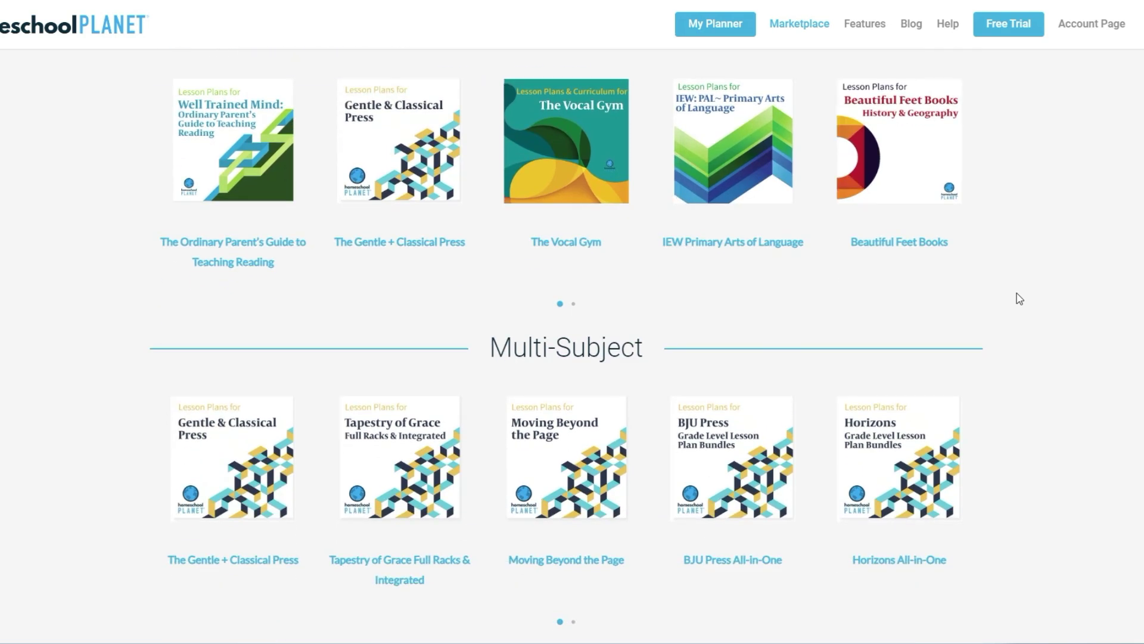
pyautogui.scroll(-2, 1019, 298)
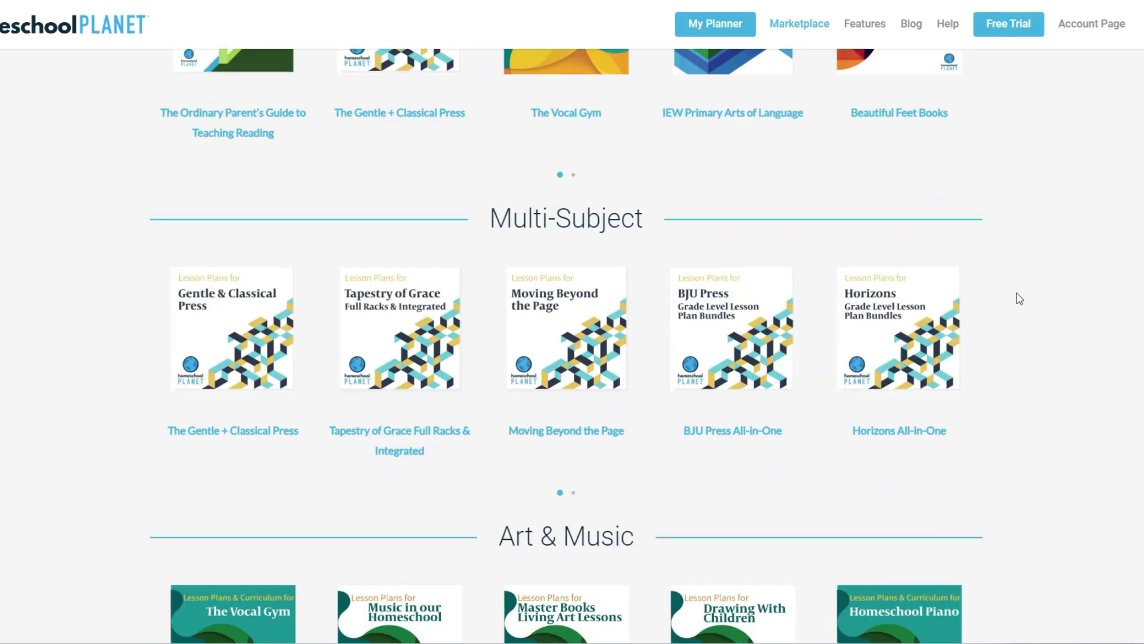
pyautogui.scroll(-1, 1019, 299)
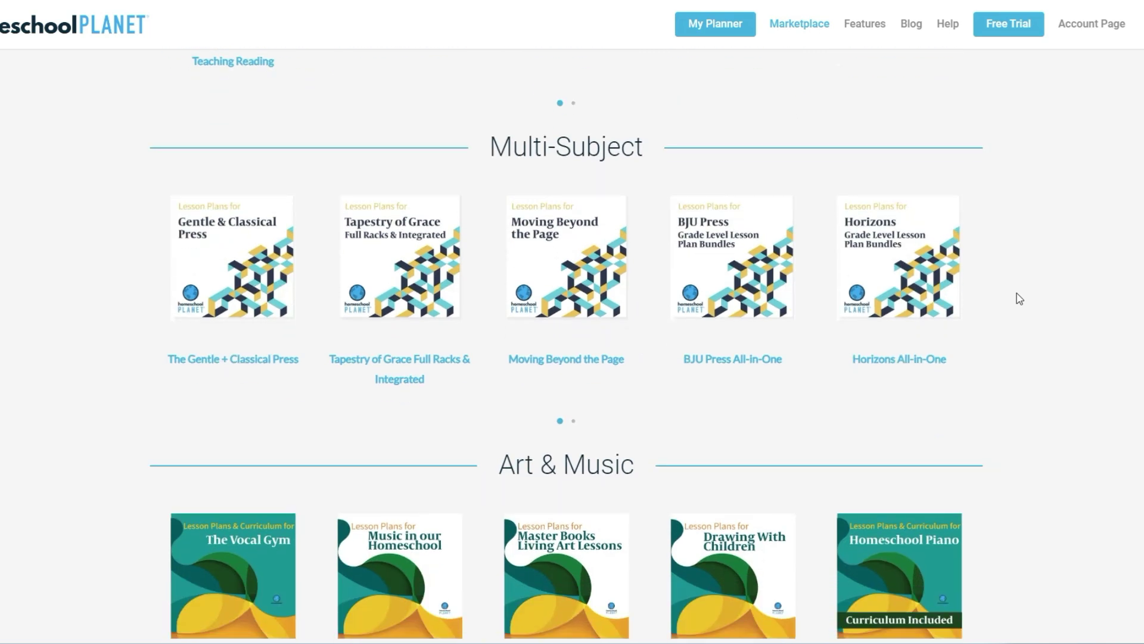
pyautogui.scroll(-1, 1019, 299)
pyautogui.scroll(-5, 1020, 299)
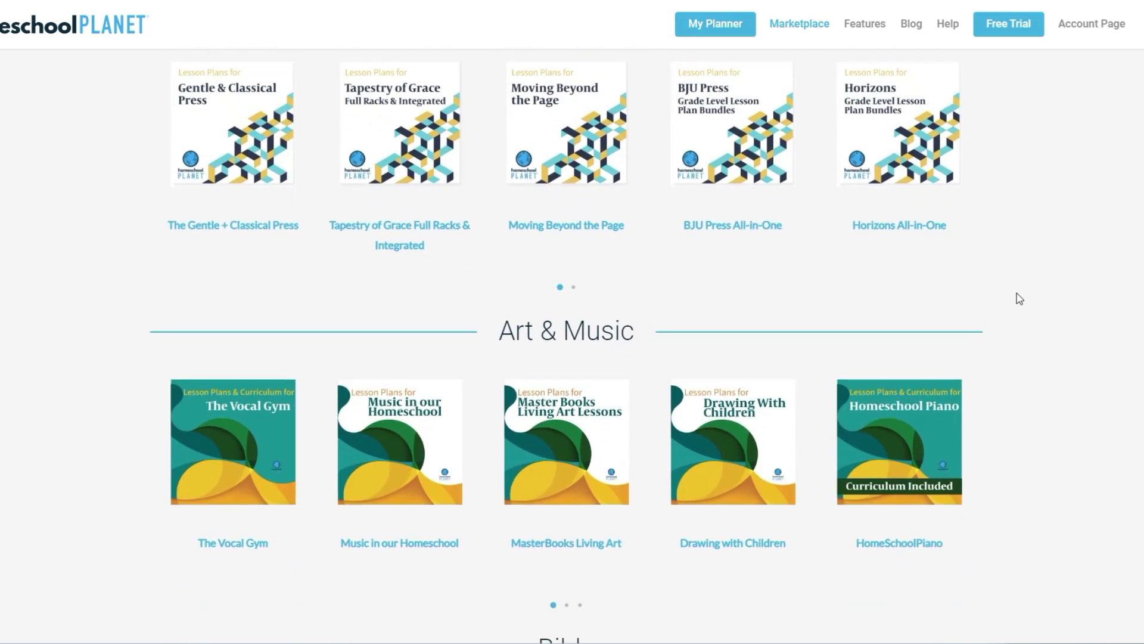
pyautogui.scroll(-8, 1020, 299)
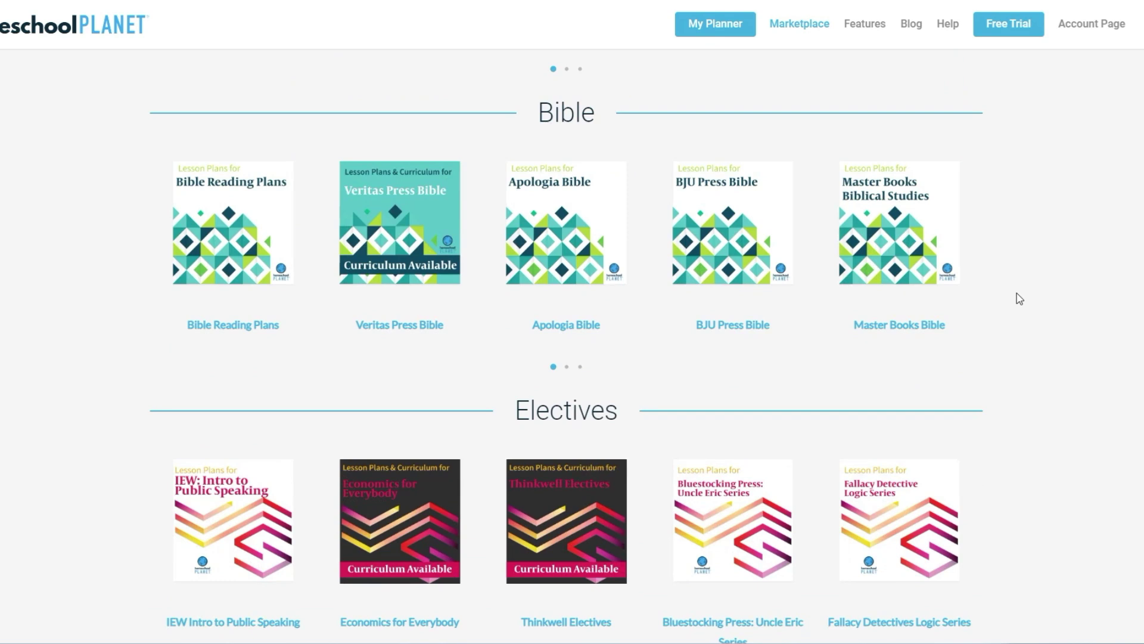
pyautogui.scroll(-8, 1019, 298)
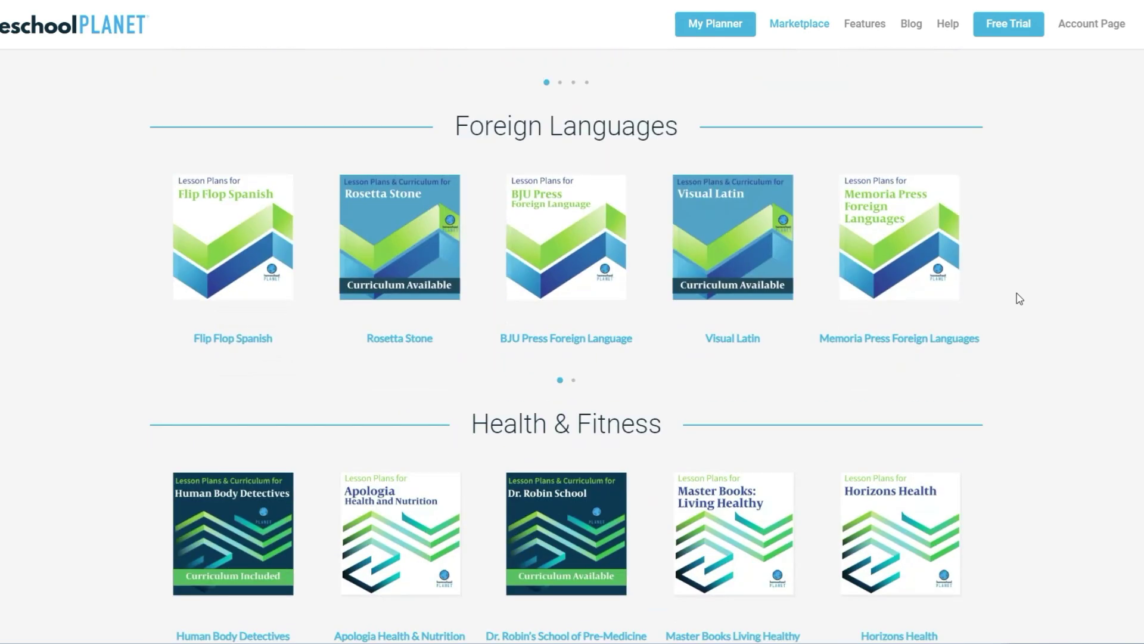
pyautogui.scroll(-6, 1020, 299)
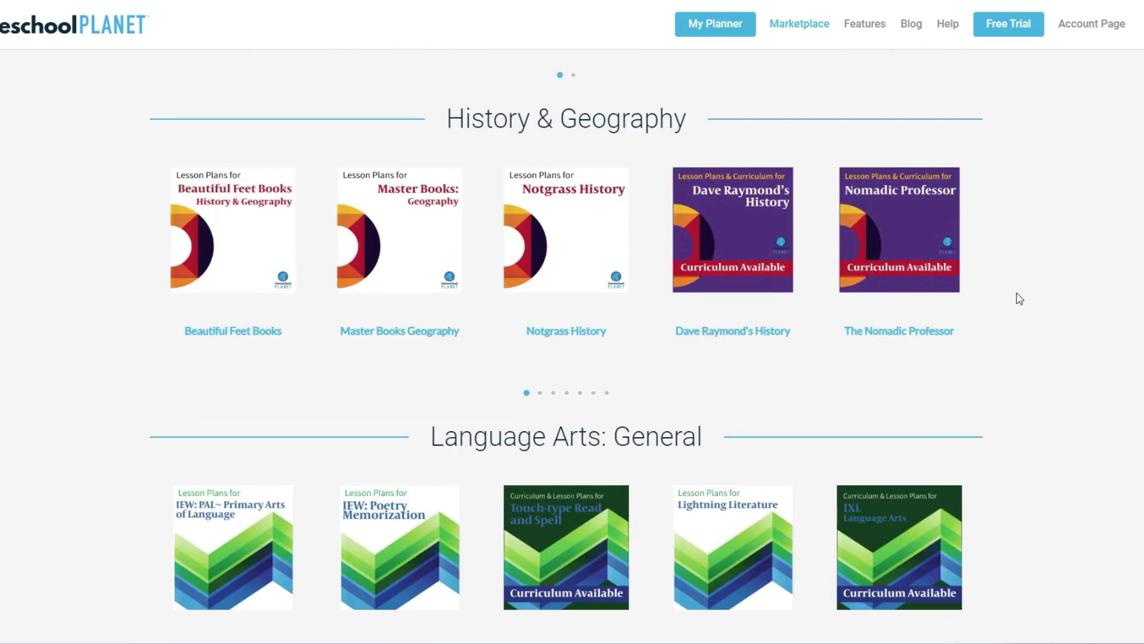
pyautogui.scroll(-5, 1020, 298)
pyautogui.scroll(-2, 1019, 299)
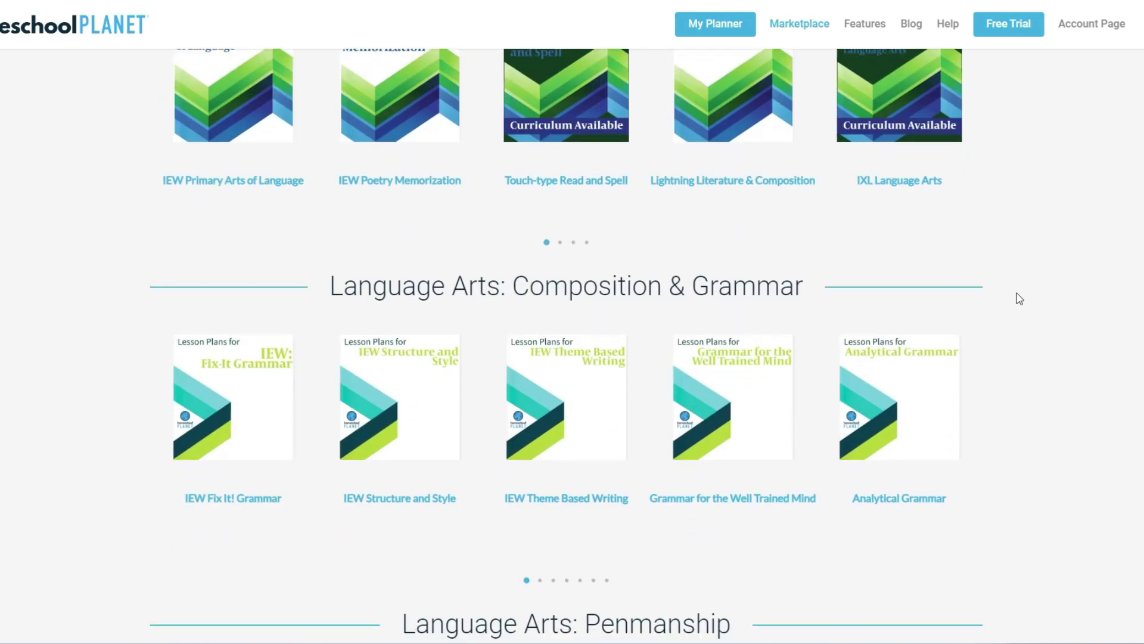
pyautogui.scroll(-2, 1019, 298)
pyautogui.scroll(-1, 1020, 299)
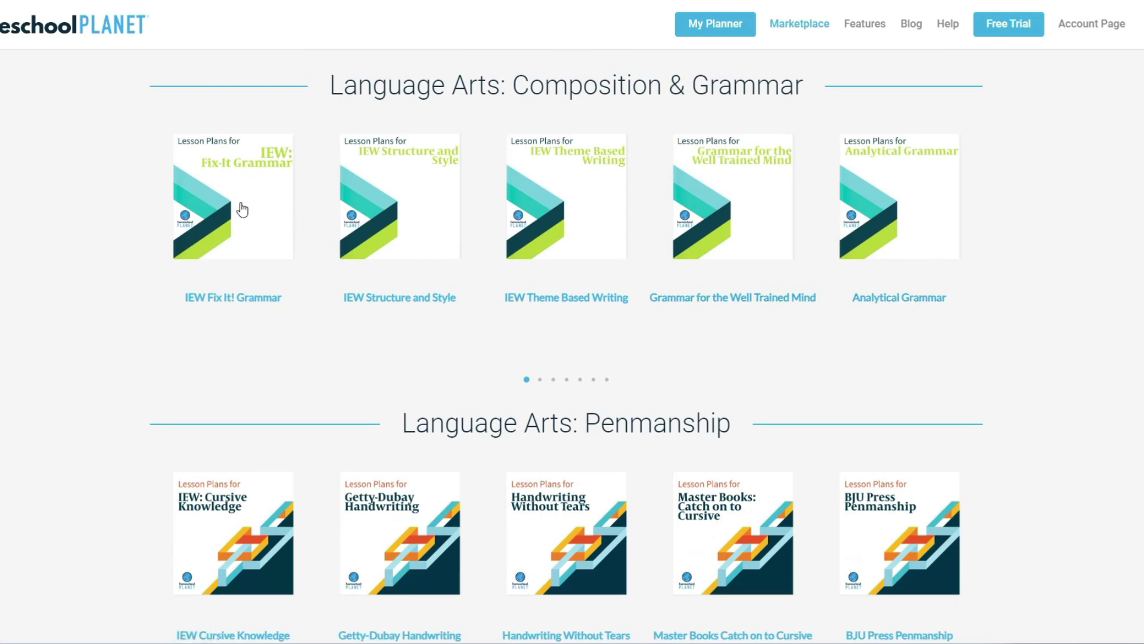
# Open the IEW Fix It! Grammar lesson plans, expand the bundle details, and open the Level 1 Nose Tree page.
pyautogui.click(220, 202)
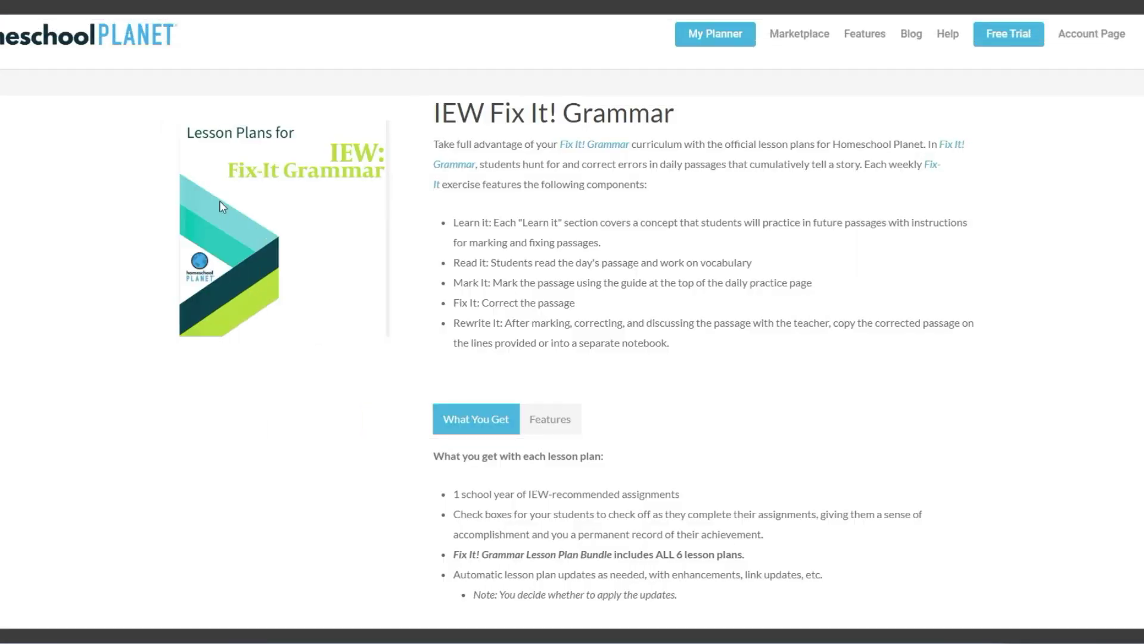
pyautogui.scroll(-10, 924, 297)
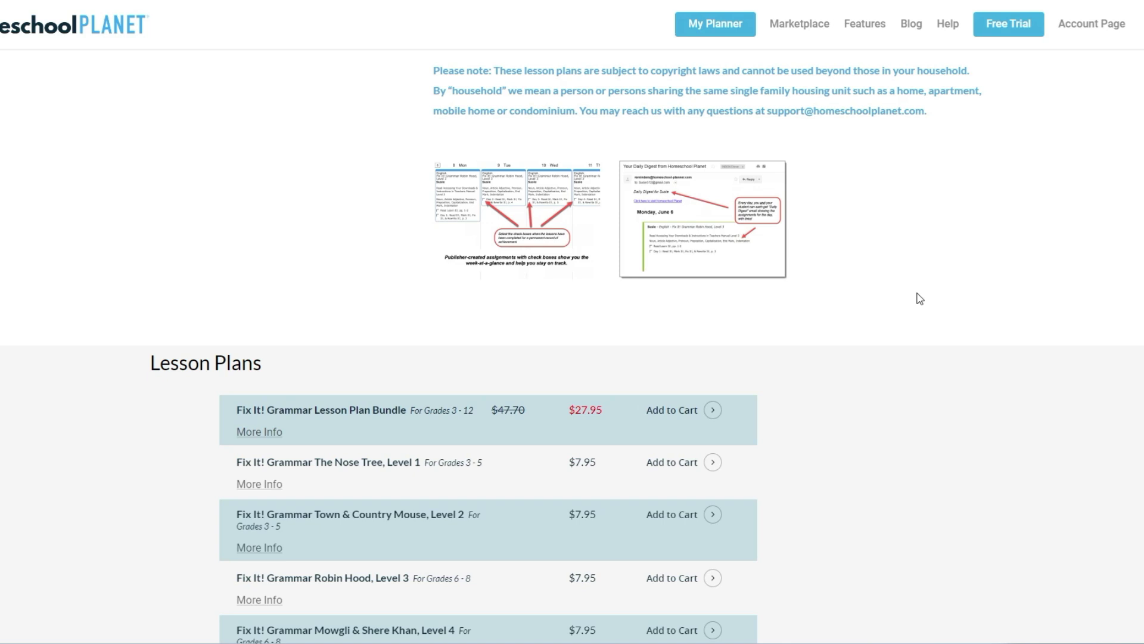
pyautogui.scroll(-5, 919, 298)
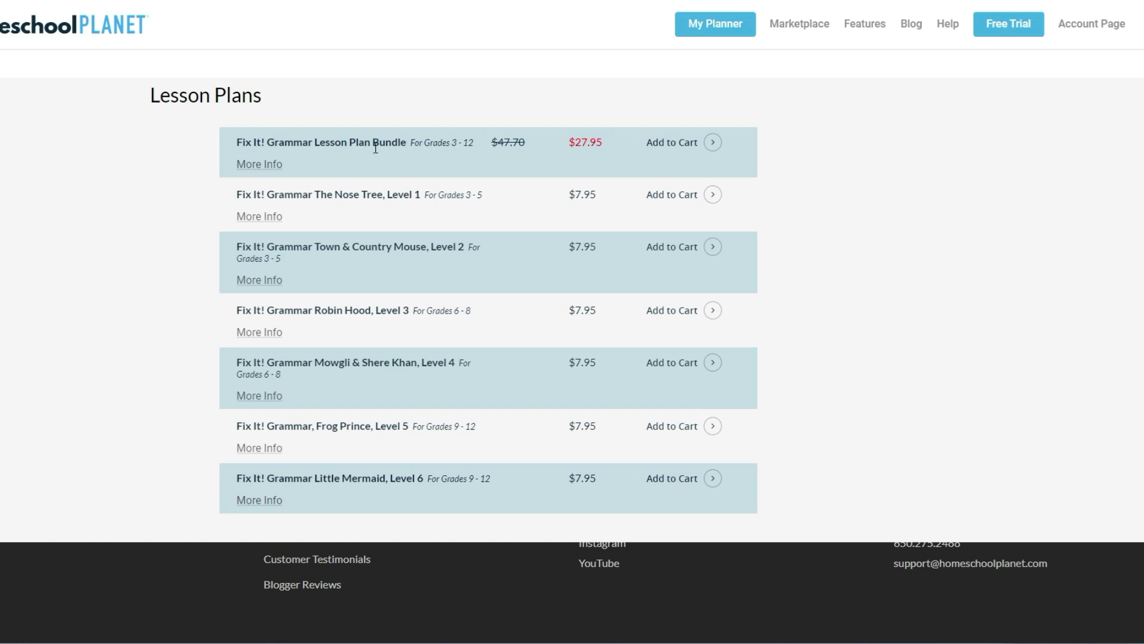
pyautogui.moveTo(416, 143); pyautogui.dragTo(475, 144)
pyautogui.click(275, 164)
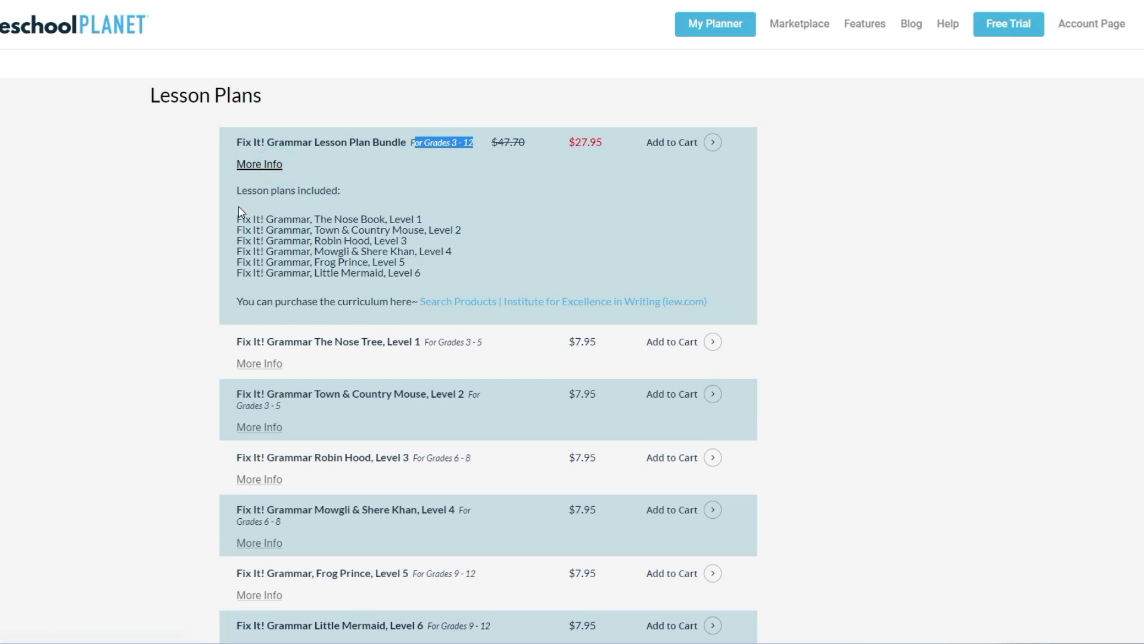
pyautogui.moveTo(236, 189); pyautogui.dragTo(232, 145)
pyautogui.click(539, 199)
pyautogui.scroll(-3, 486, 193)
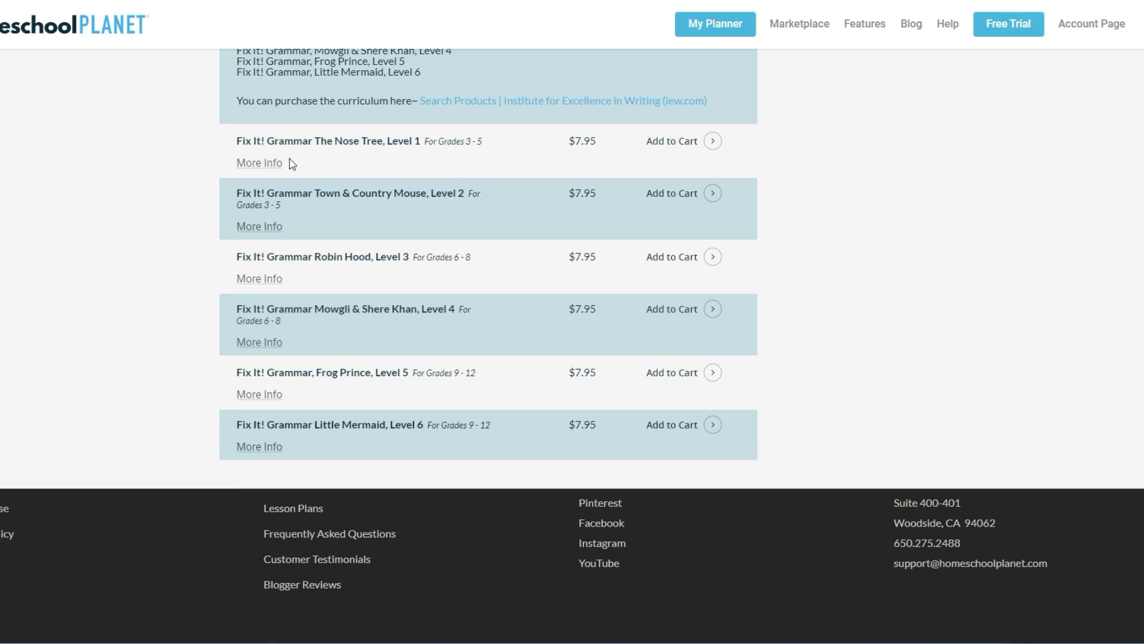
pyautogui.click(270, 163)
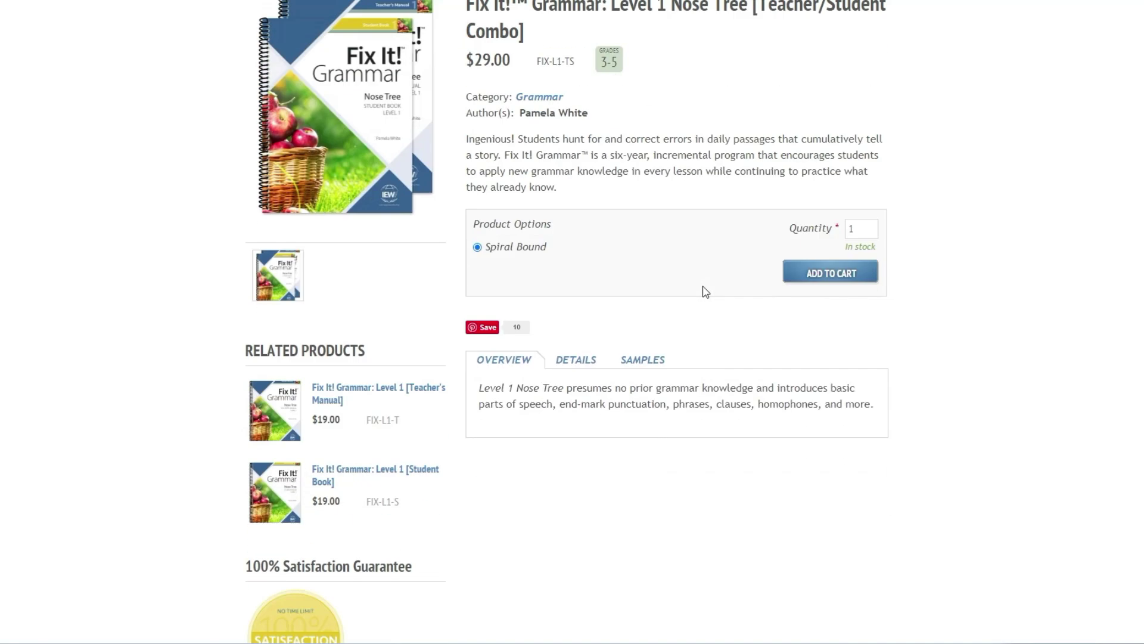
# Return to the Fix It! lesson plans page and enlarge, then close, the weekly-view sample screenshot.
pyautogui.scroll(2, 271, 260)
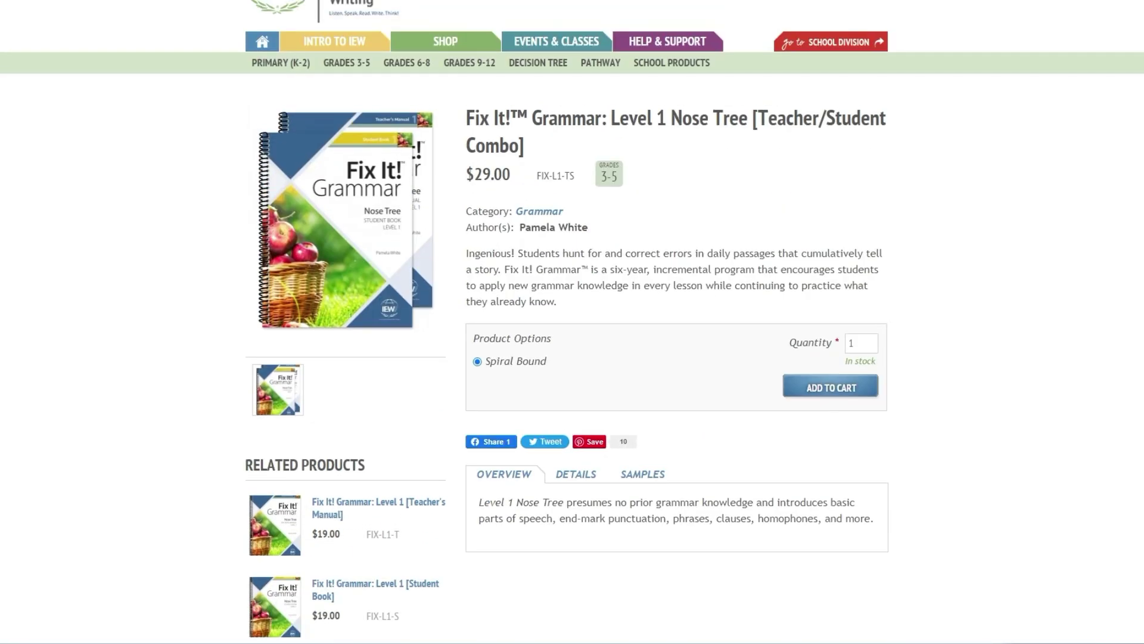
pyautogui.hotkey('ctrl', 'w')
pyautogui.scroll(1, 786, 282)
pyautogui.scroll(10, 786, 282)
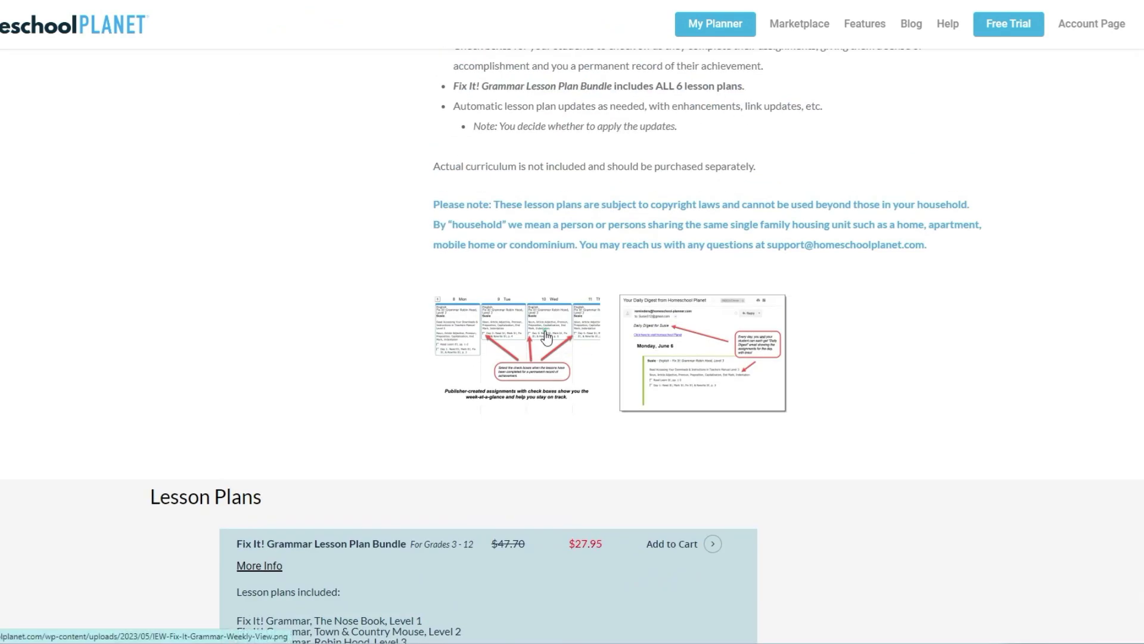
pyautogui.click(547, 336)
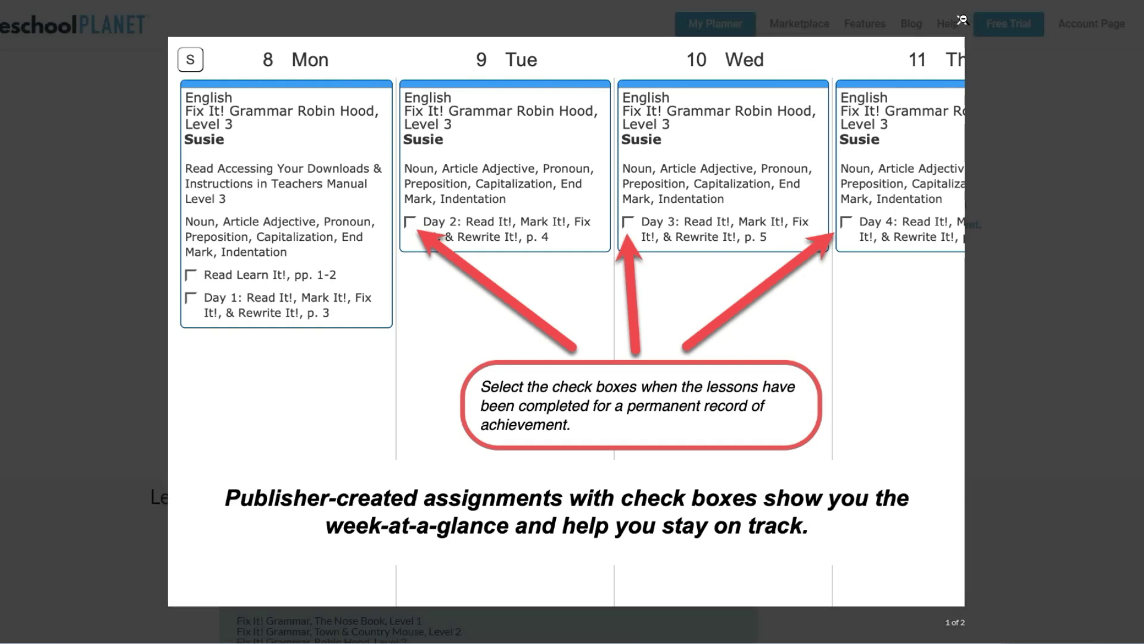
pyautogui.click(962, 20)
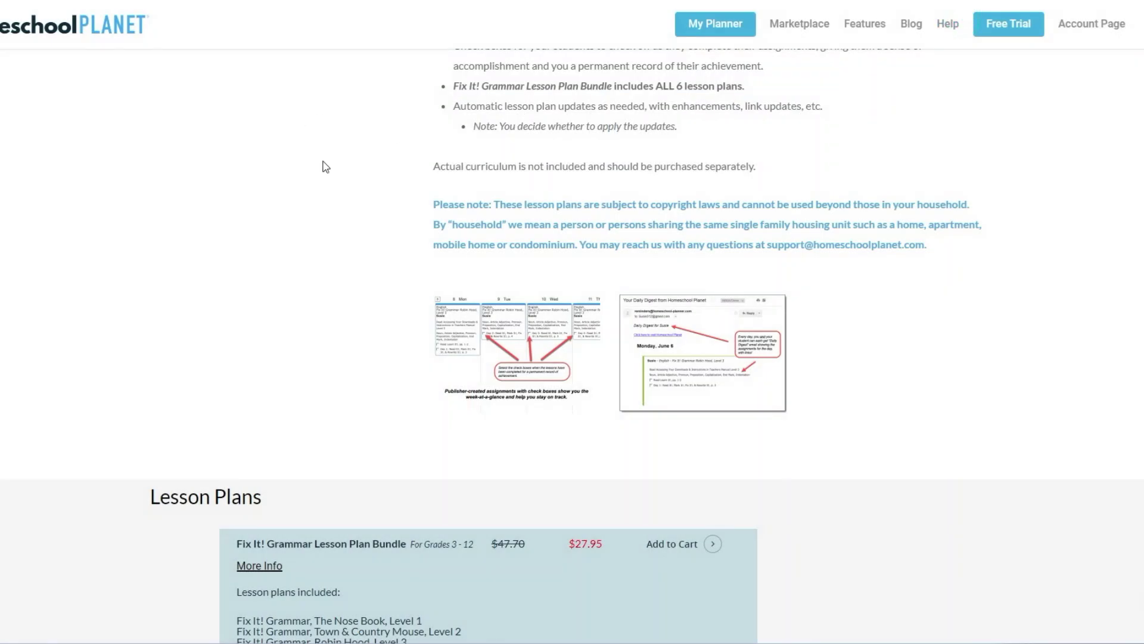
pyautogui.scroll(8, 322, 166)
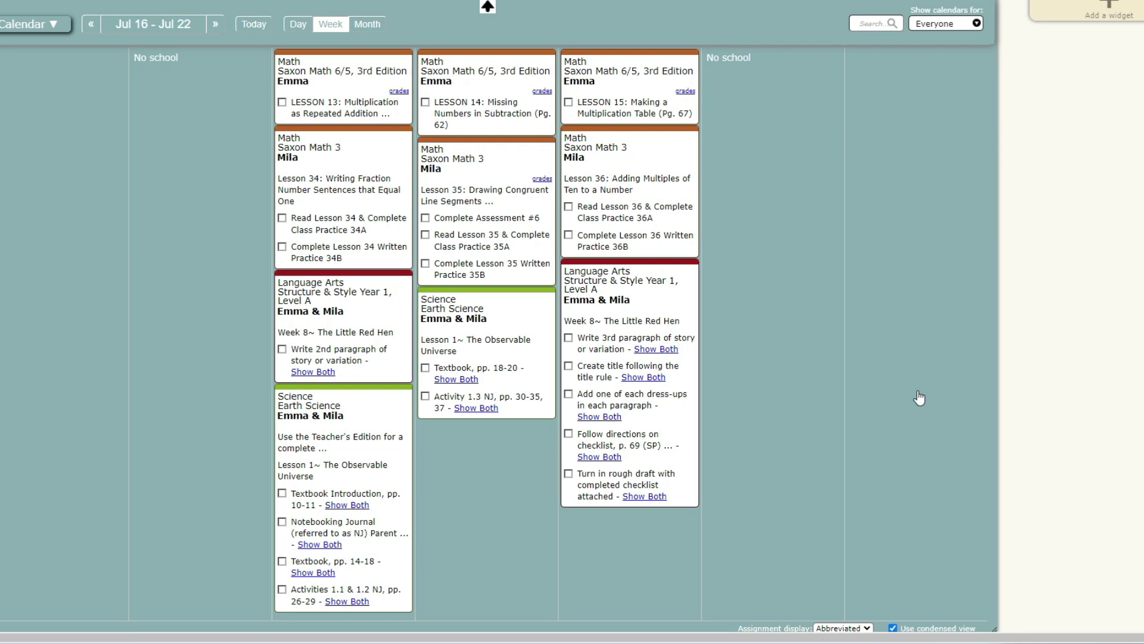
# Start a new class with subject History and title American History.
pyautogui.click(480, 470)
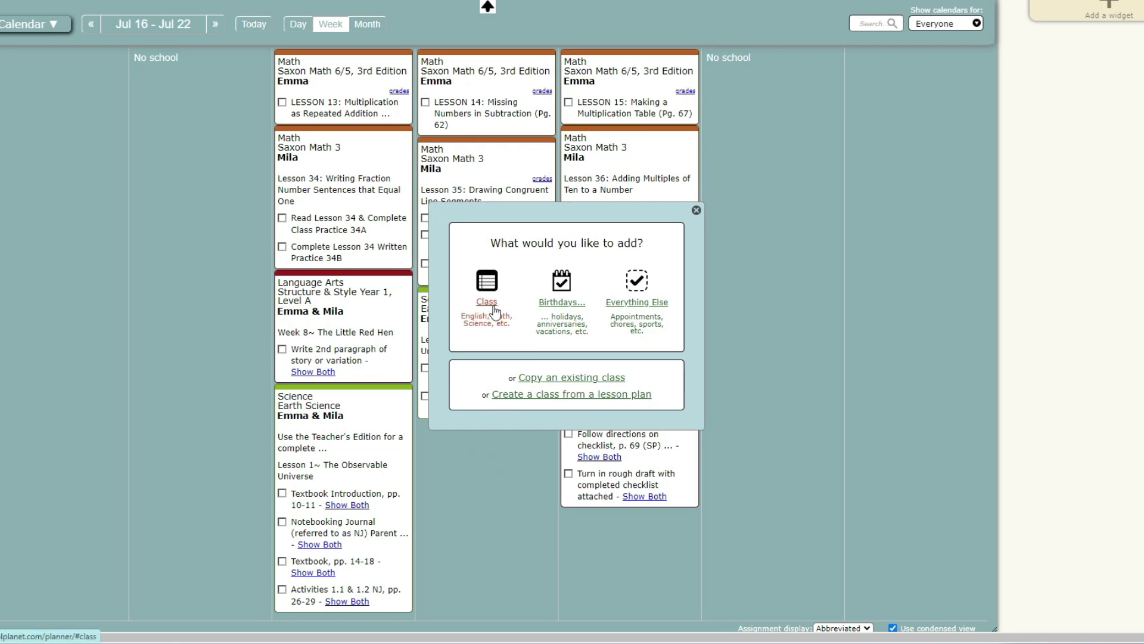
pyautogui.click(696, 211)
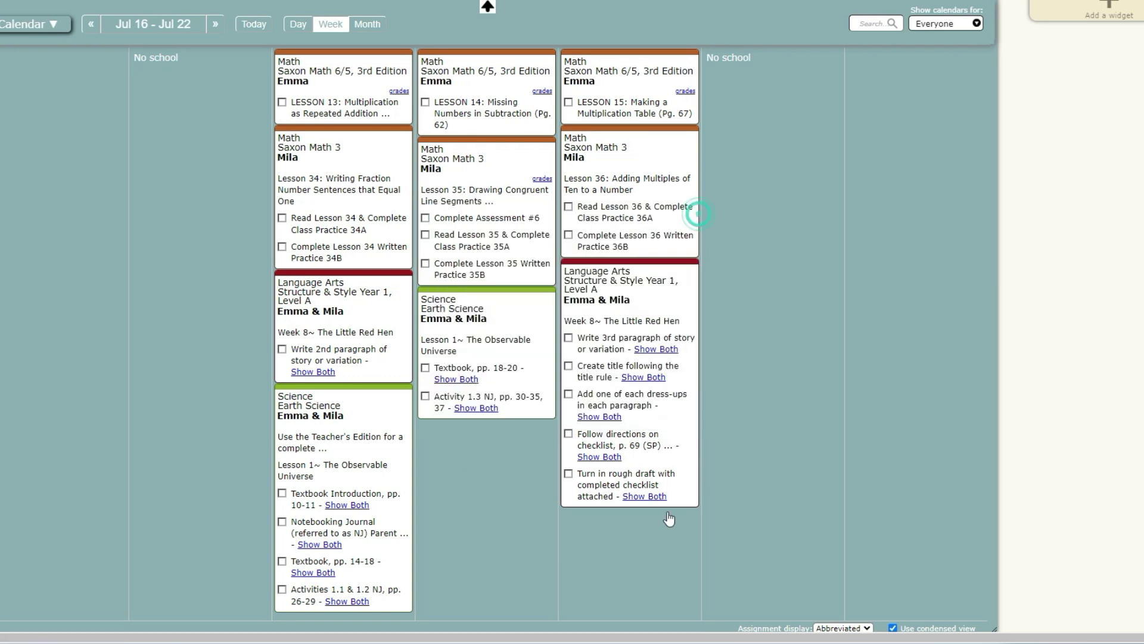
pyautogui.click(649, 541)
pyautogui.click(485, 285)
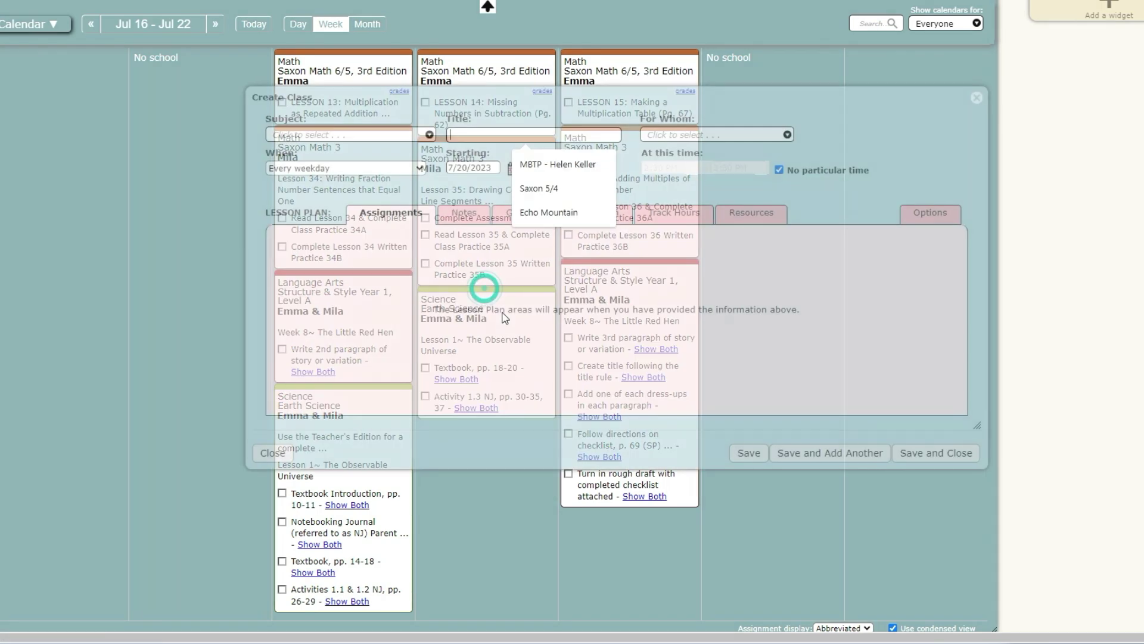
pyautogui.click(413, 137)
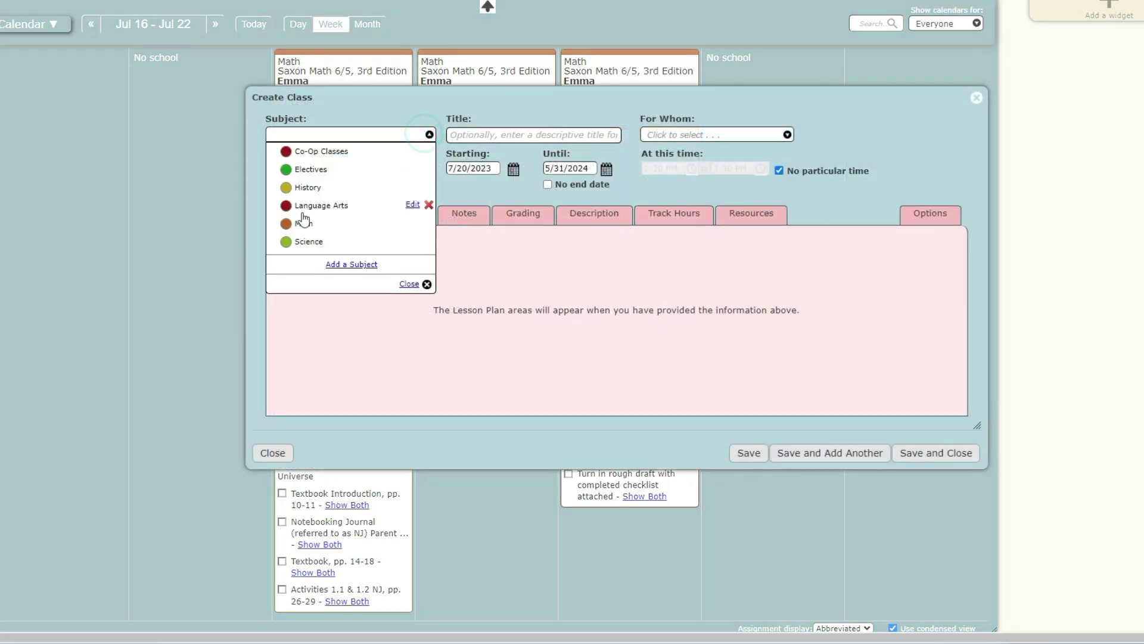
pyautogui.click(309, 186)
pyautogui.click(511, 132)
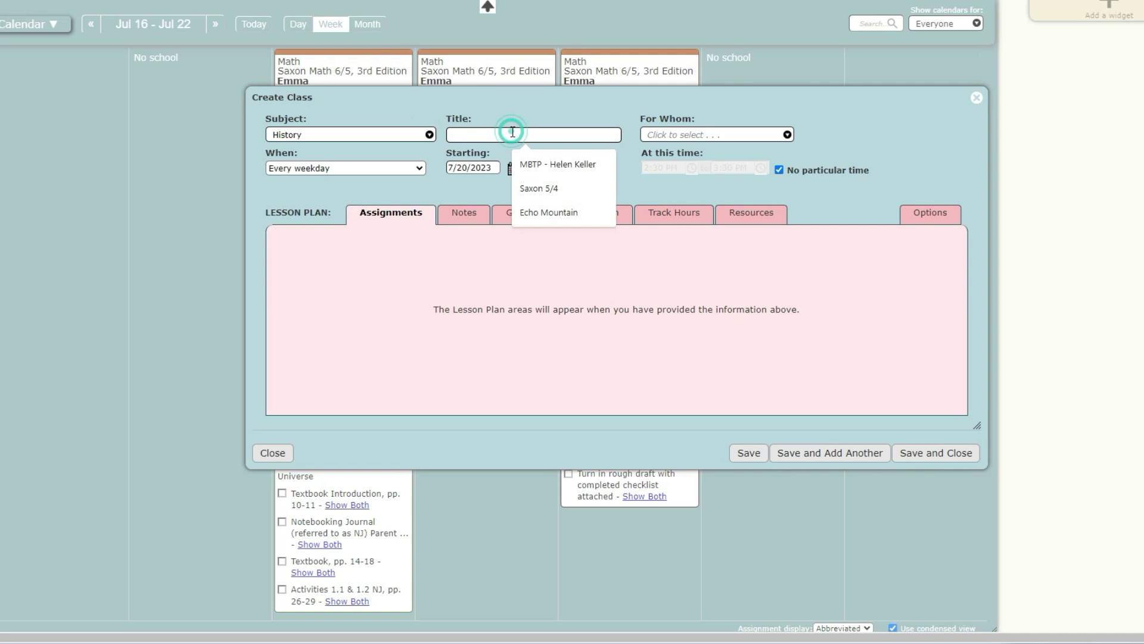
pyautogui.write('American History')
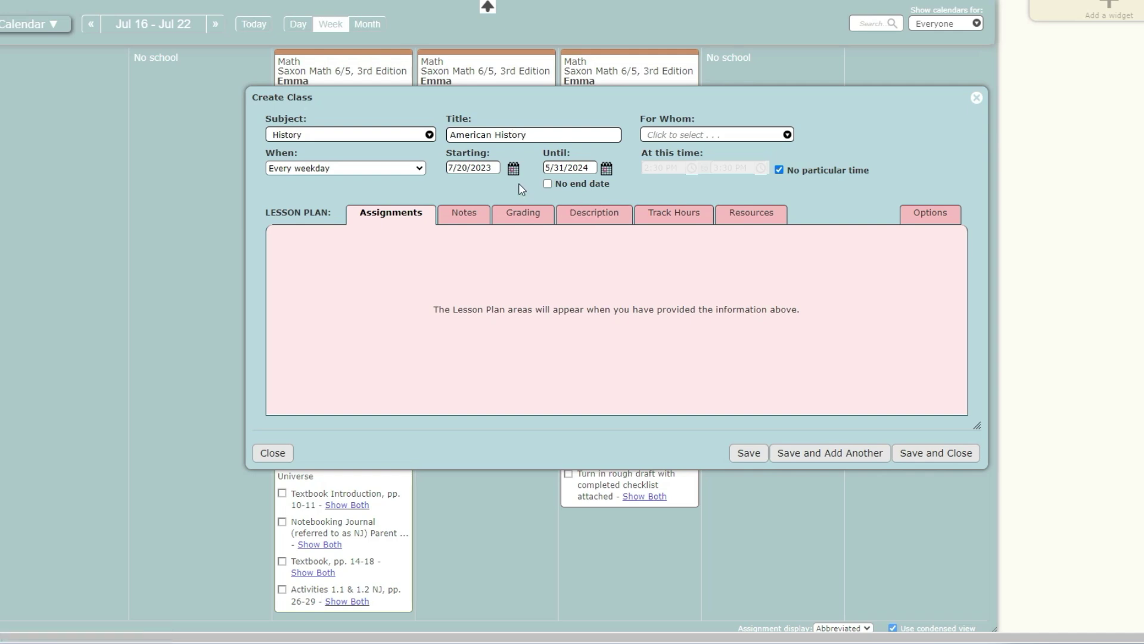
# Schedule the class every Thursday and assign it to both students.
pyautogui.click(376, 174)
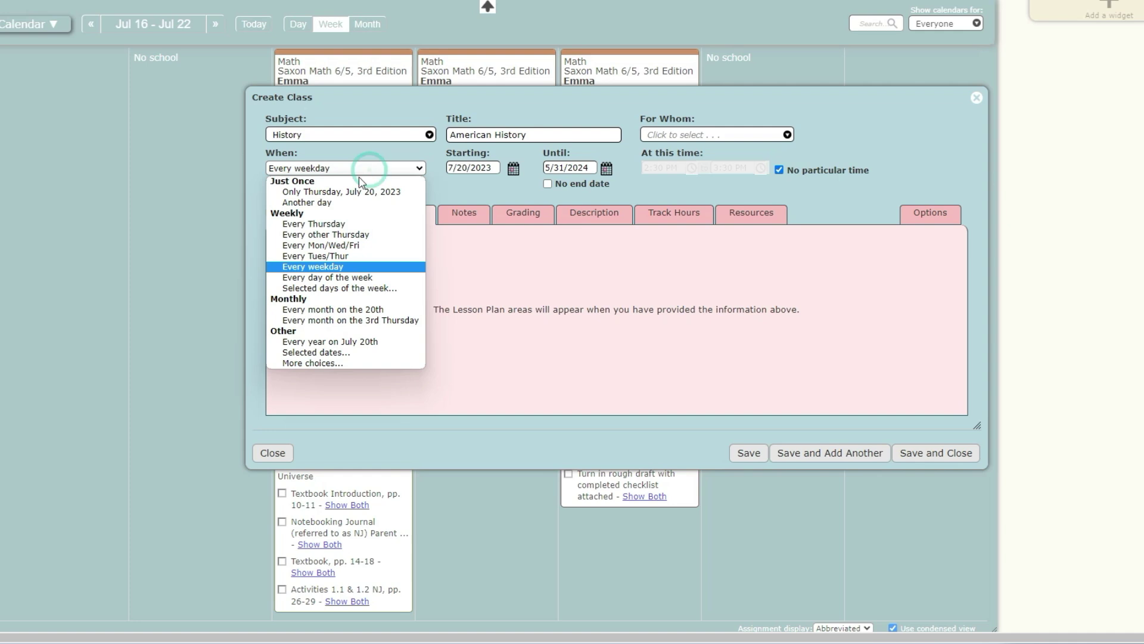
pyautogui.click(334, 229)
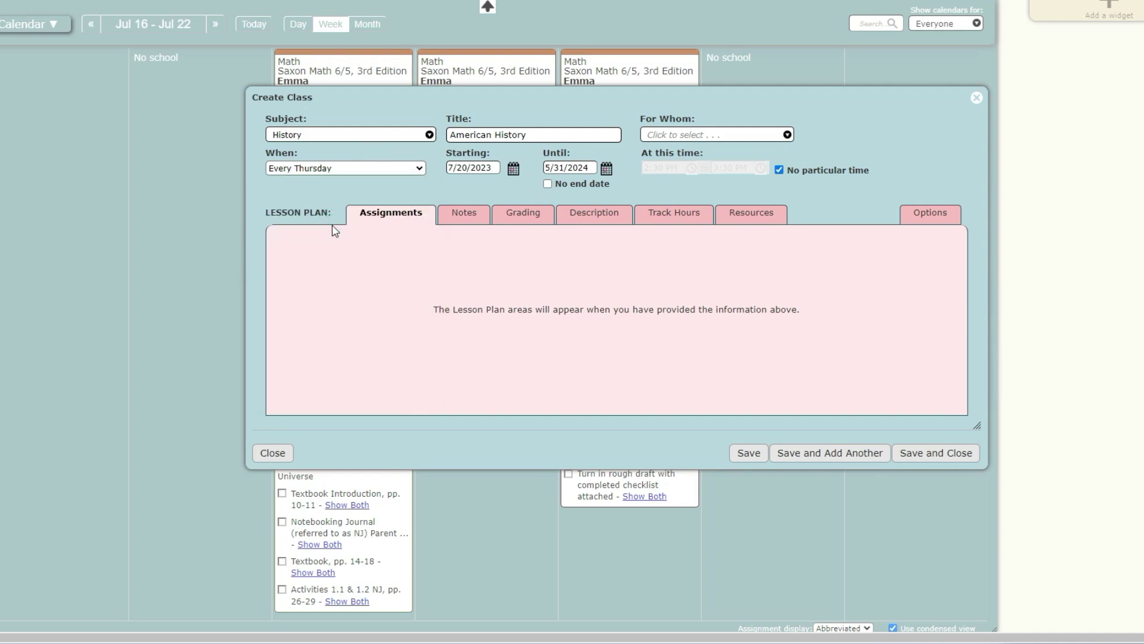
pyautogui.click(706, 135)
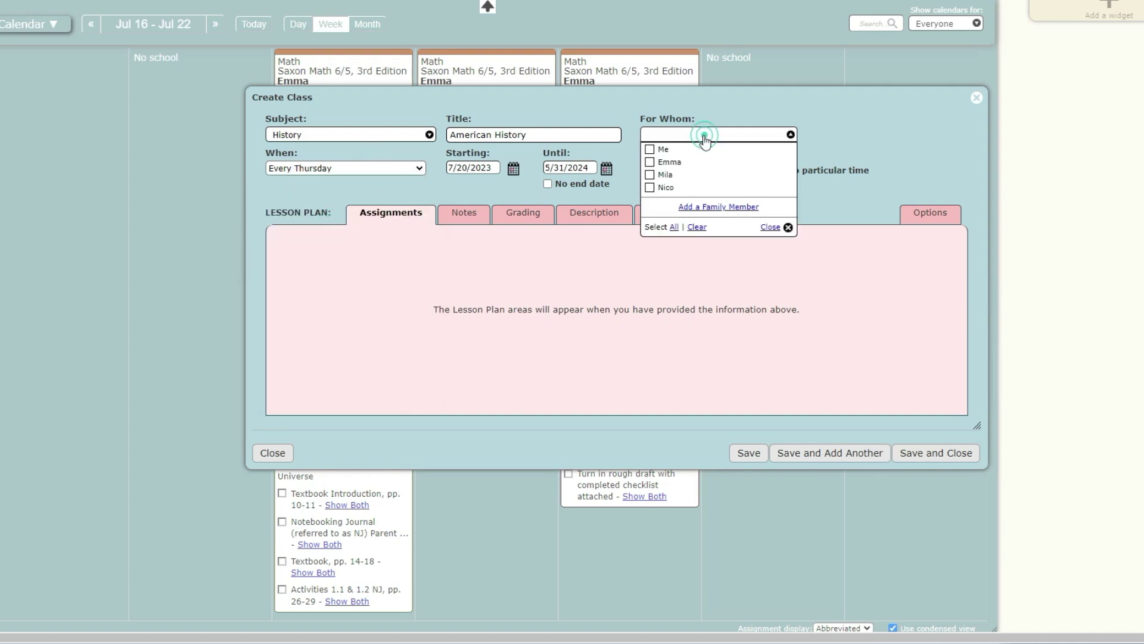
pyautogui.click(650, 162)
pyautogui.click(788, 134)
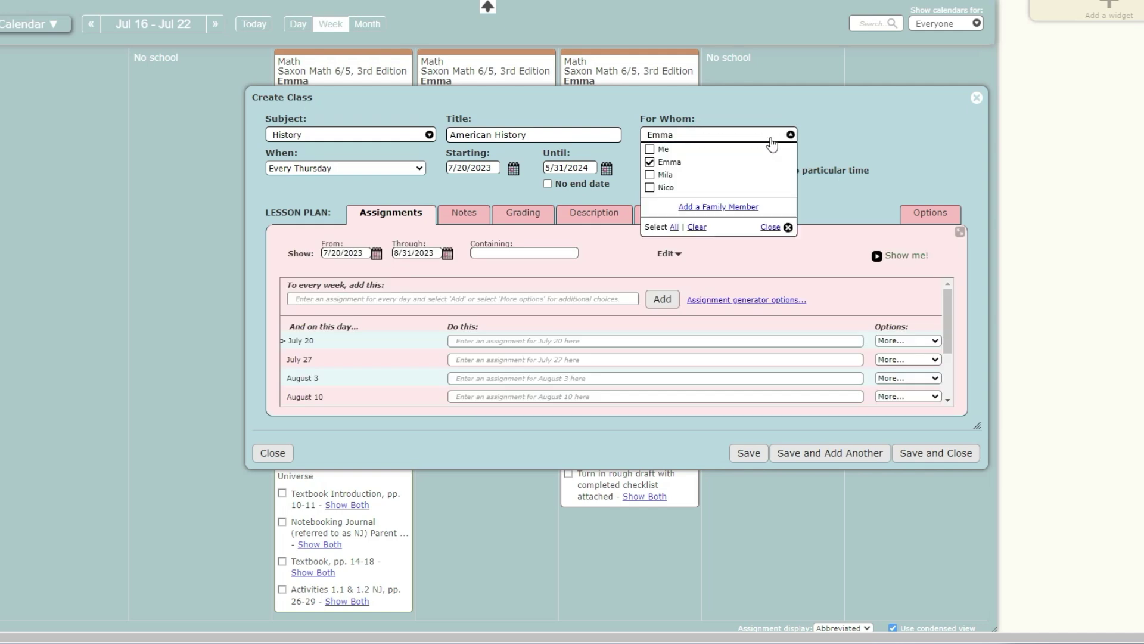
pyautogui.click(649, 174)
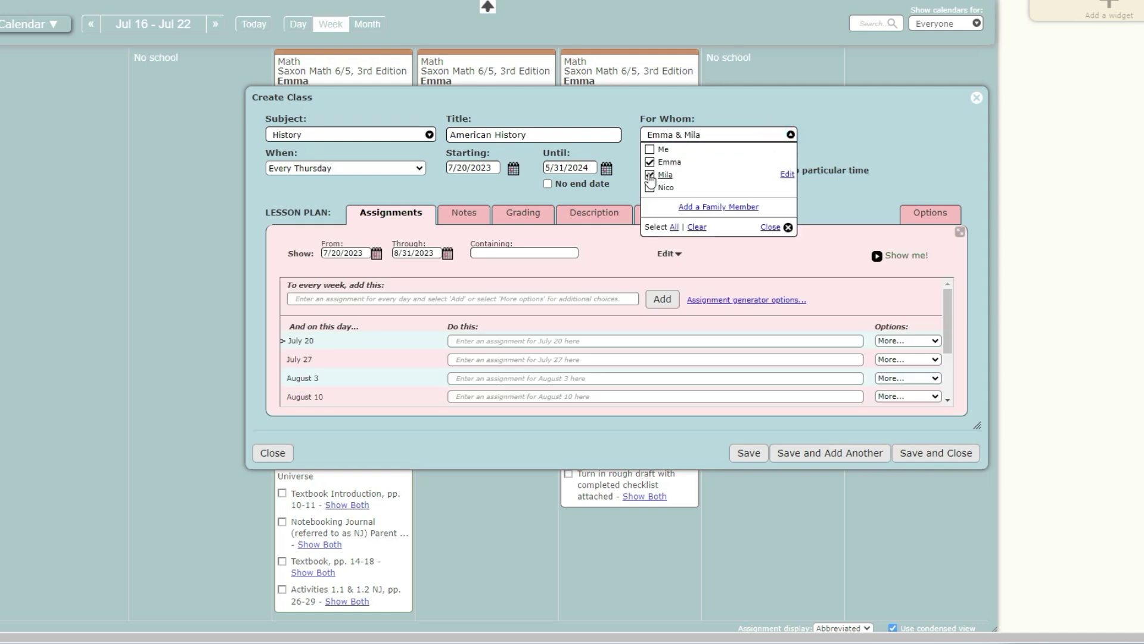
pyautogui.click(832, 149)
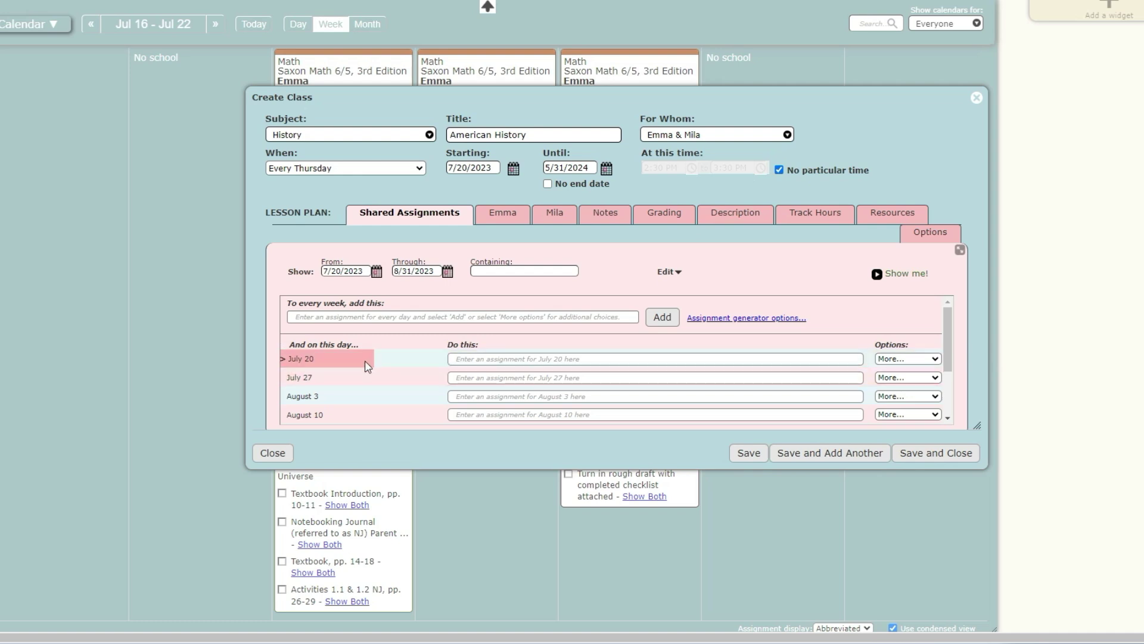
# Enter 'Read Chapter {1}' as the weekly shared assignment text.
pyautogui.scroll(-10, 368, 366)
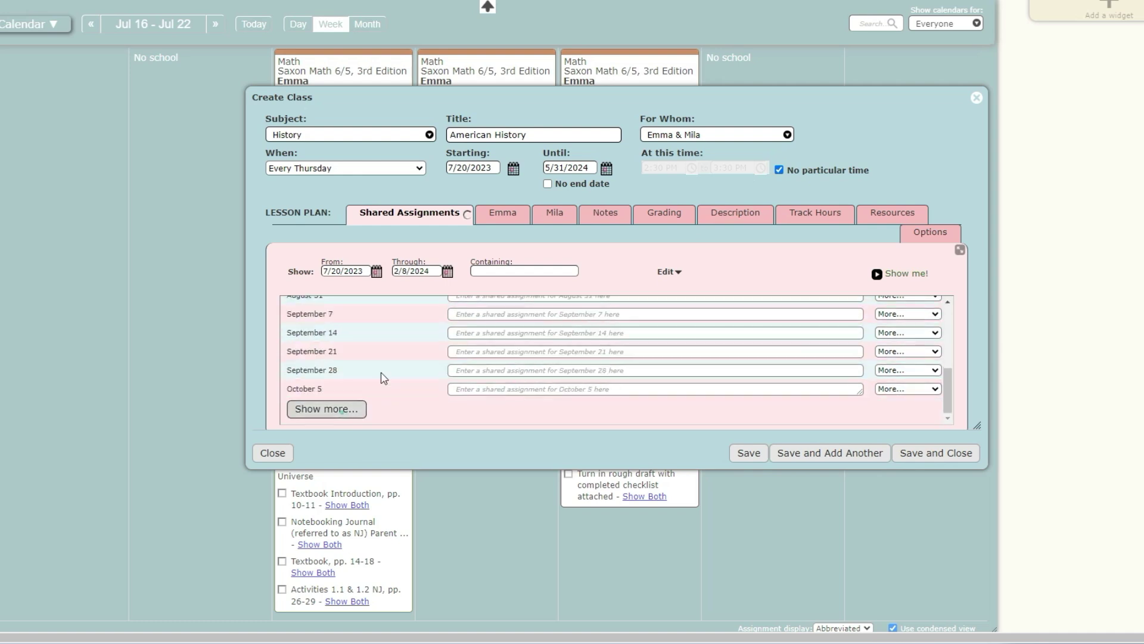
pyautogui.scroll(-5, 383, 377)
pyautogui.scroll(6, 453, 382)
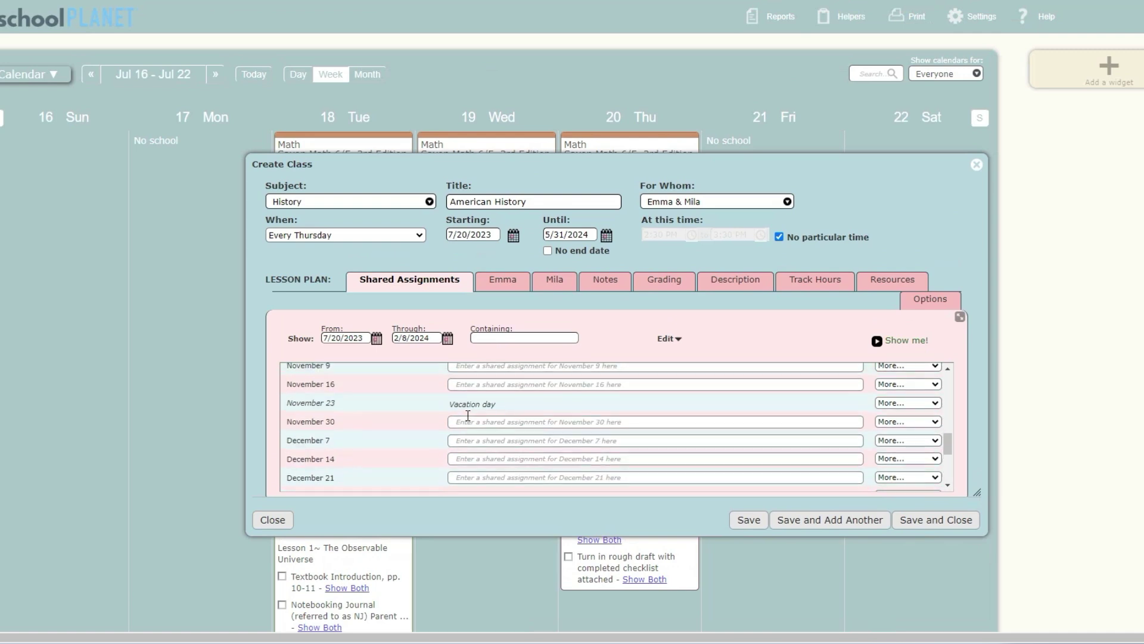
pyautogui.scroll(10, 468, 415)
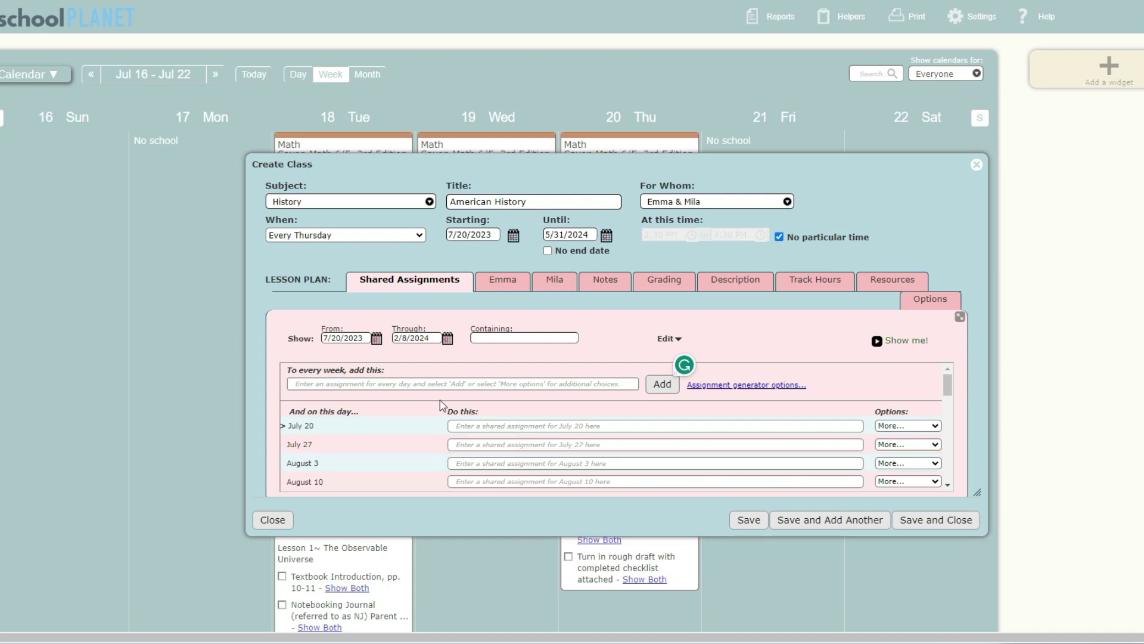
pyautogui.write('Read Chapter')
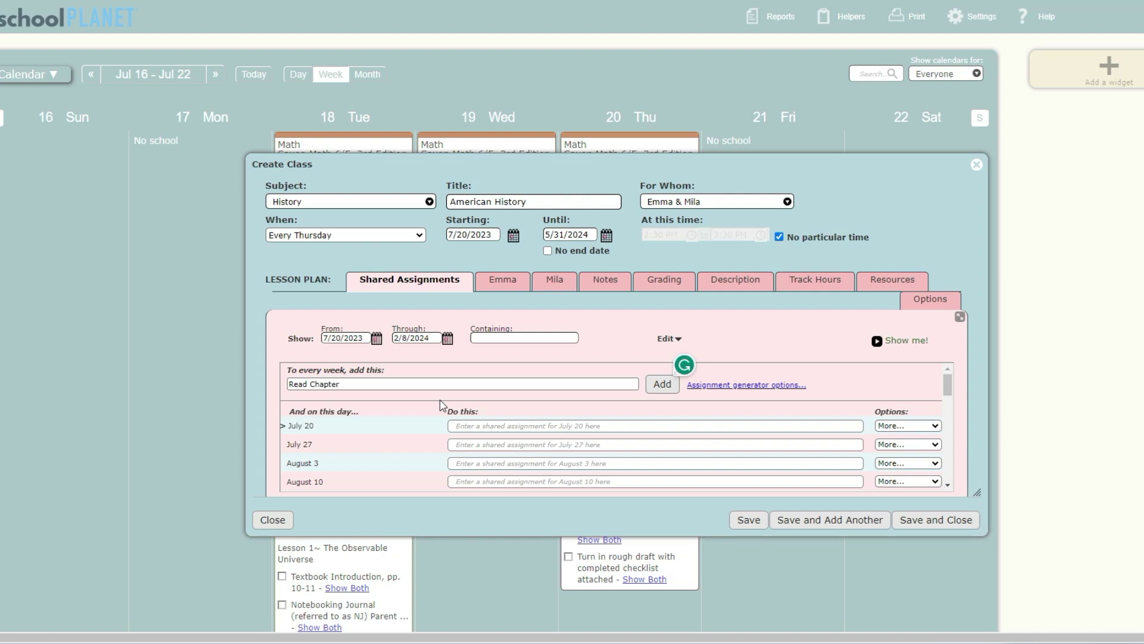
pyautogui.write('1}')
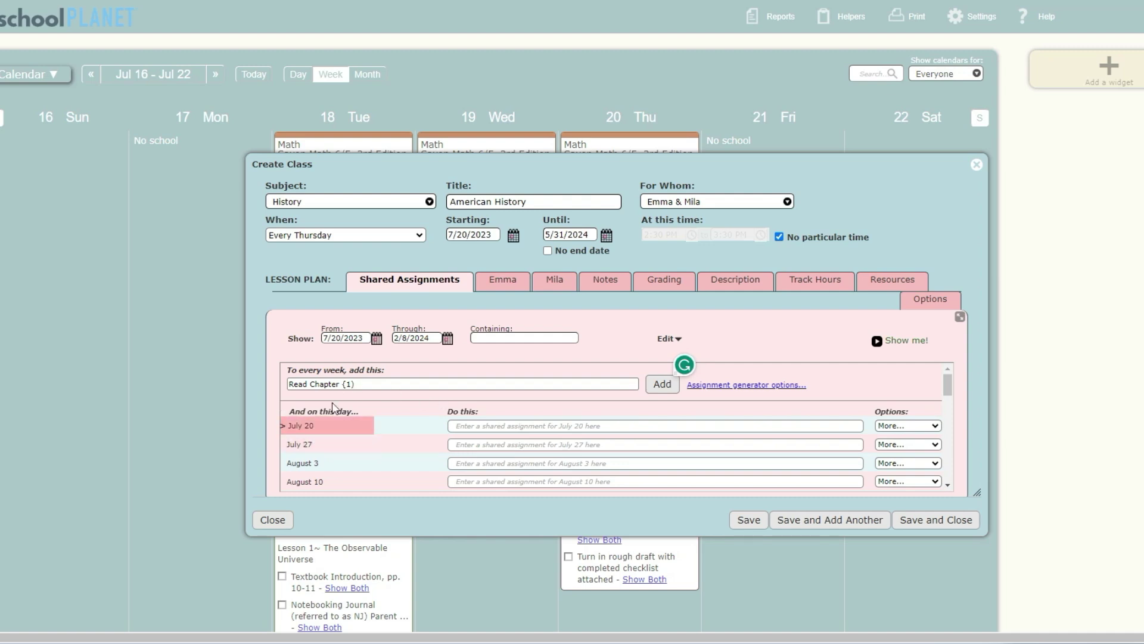
# Try the Assignment Generator's recurring-pattern option, then cancel it.
pyautogui.click(387, 389)
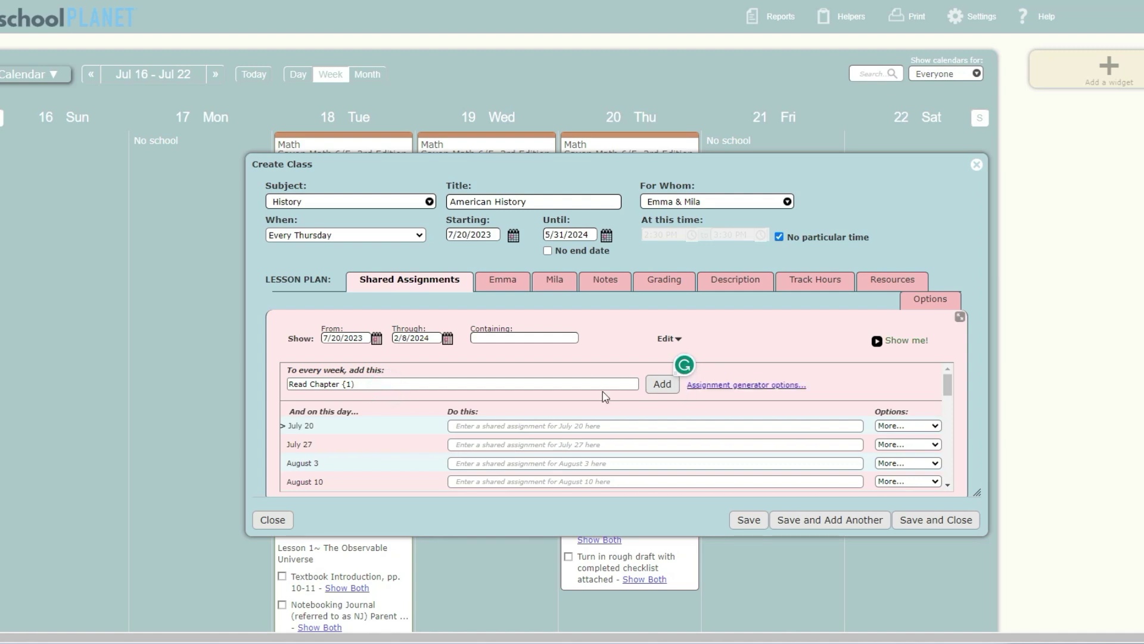
pyautogui.click(756, 387)
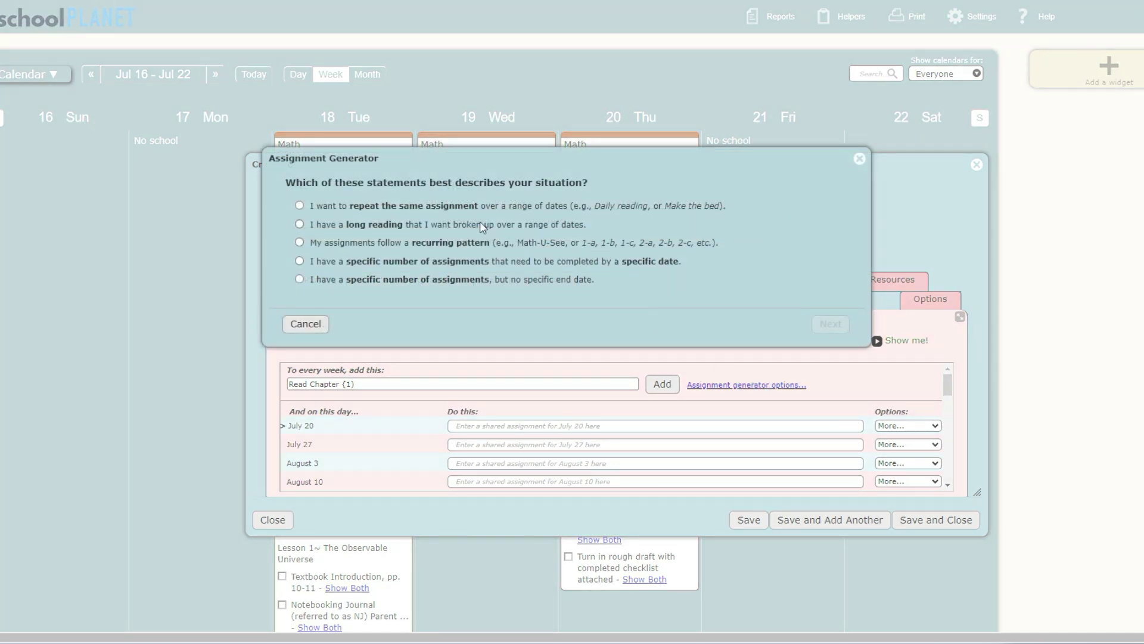
pyautogui.click(318, 242)
pyautogui.click(829, 324)
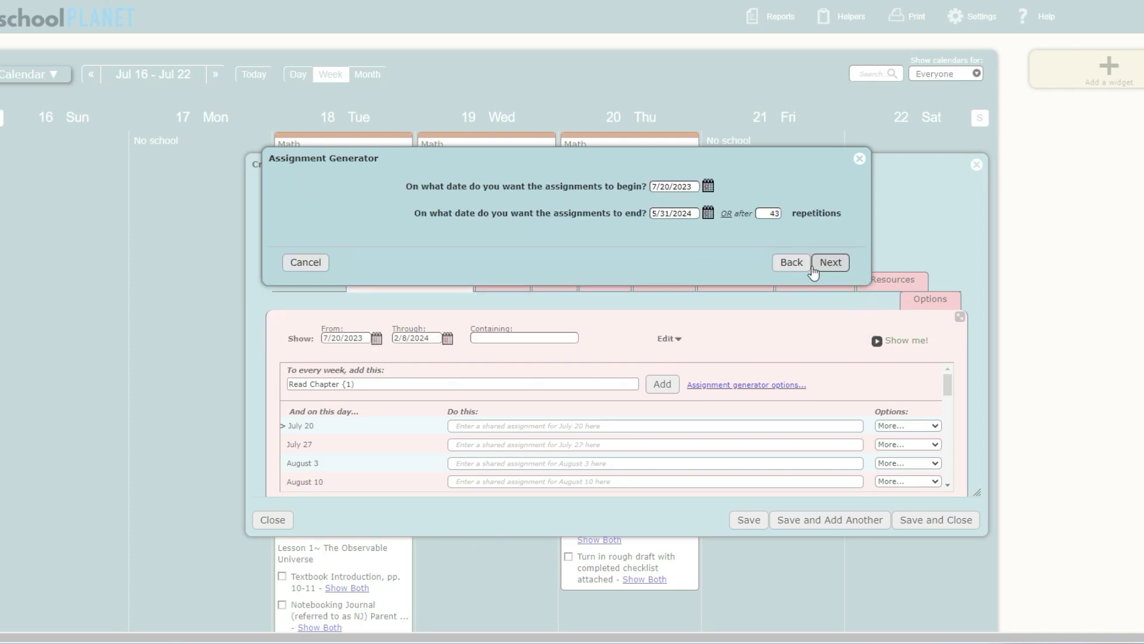
pyautogui.click(298, 267)
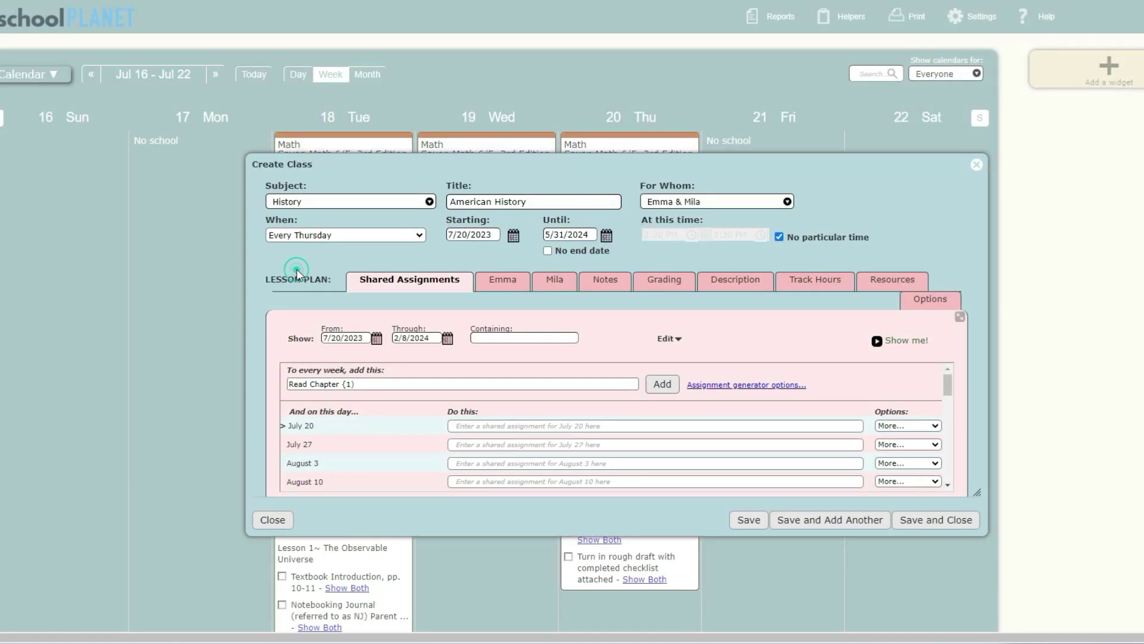
# Complete the '{1}' placeholder and add Read Chapter to every weekly class day.
pyautogui.click(366, 385)
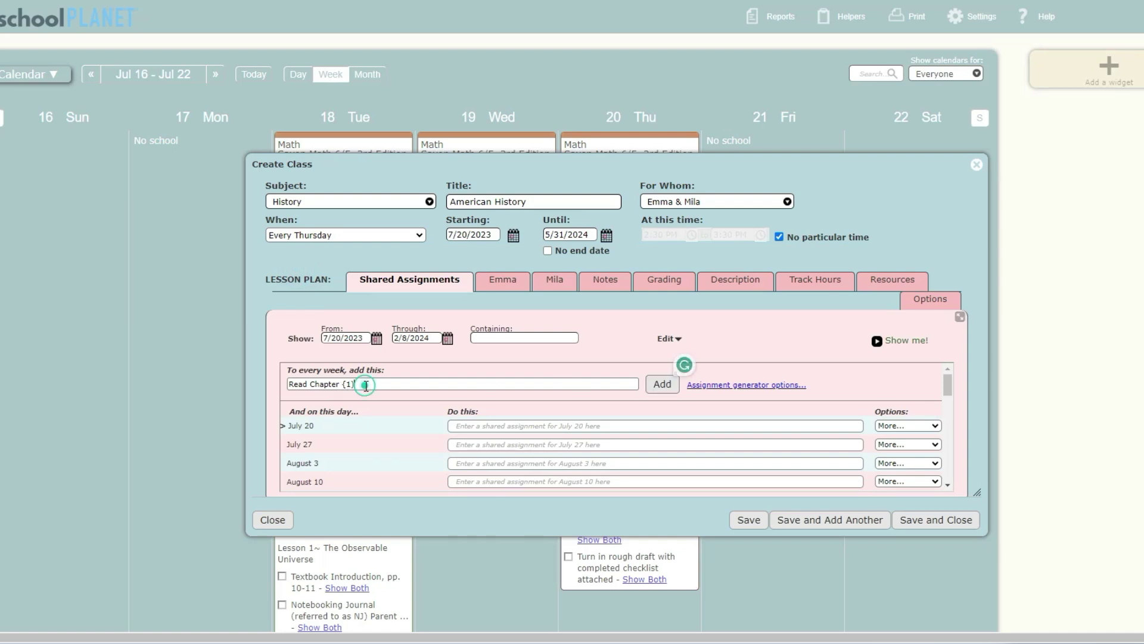
pyautogui.write('}')
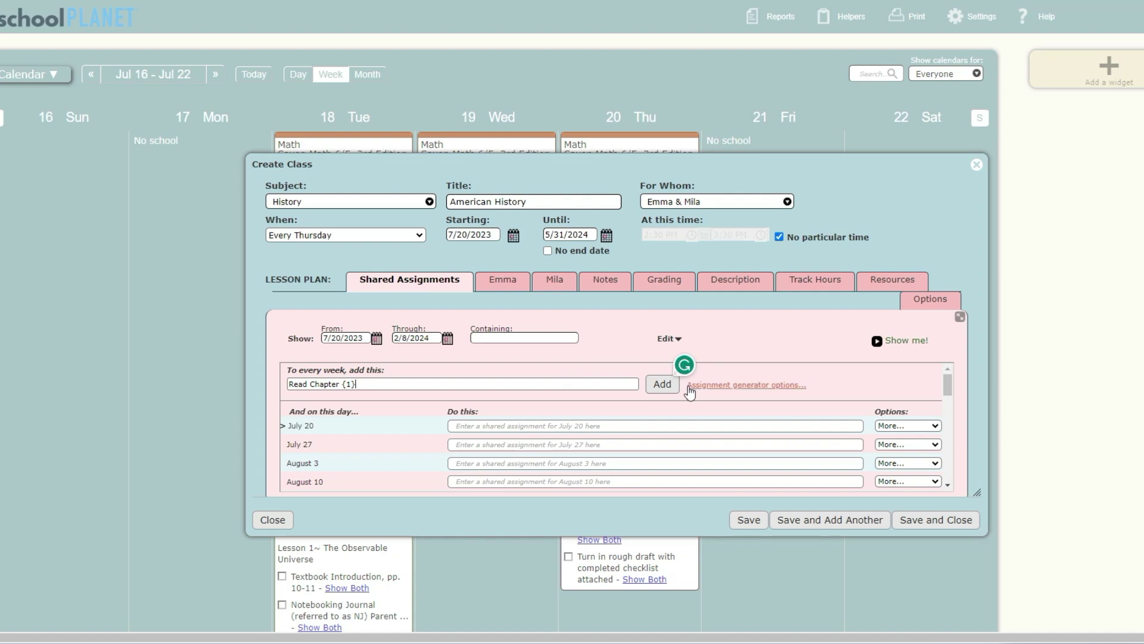
pyautogui.click(671, 384)
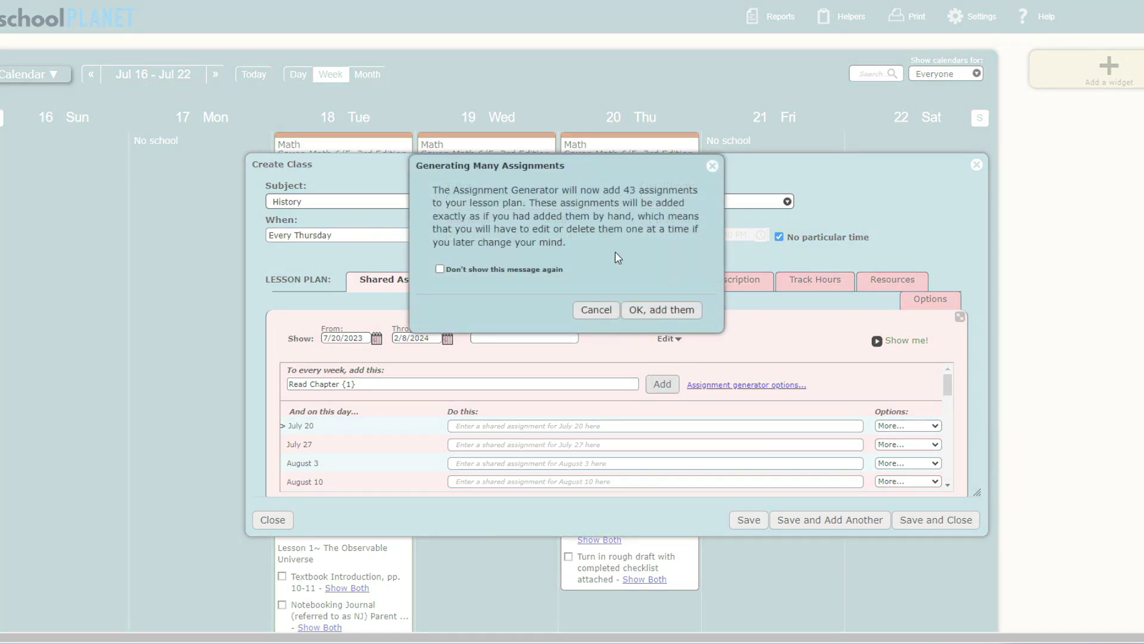
# Confirm the 43 Read Chapter assignments and review Chapters 1–27 with vacation gaps.
pyautogui.click(660, 309)
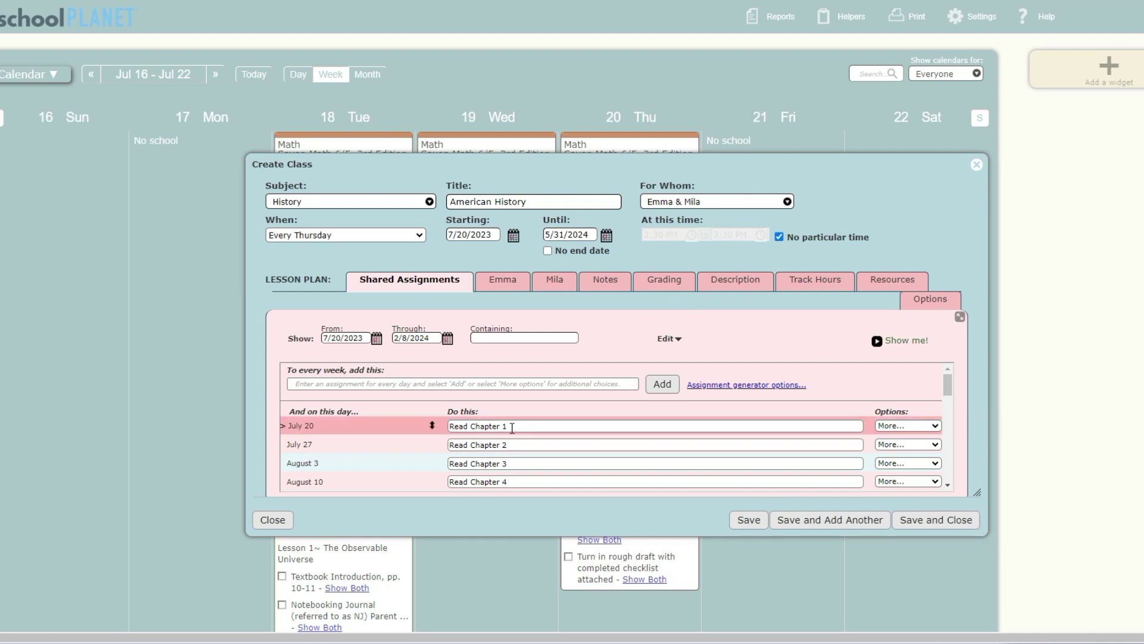
pyautogui.scroll(-3, 513, 426)
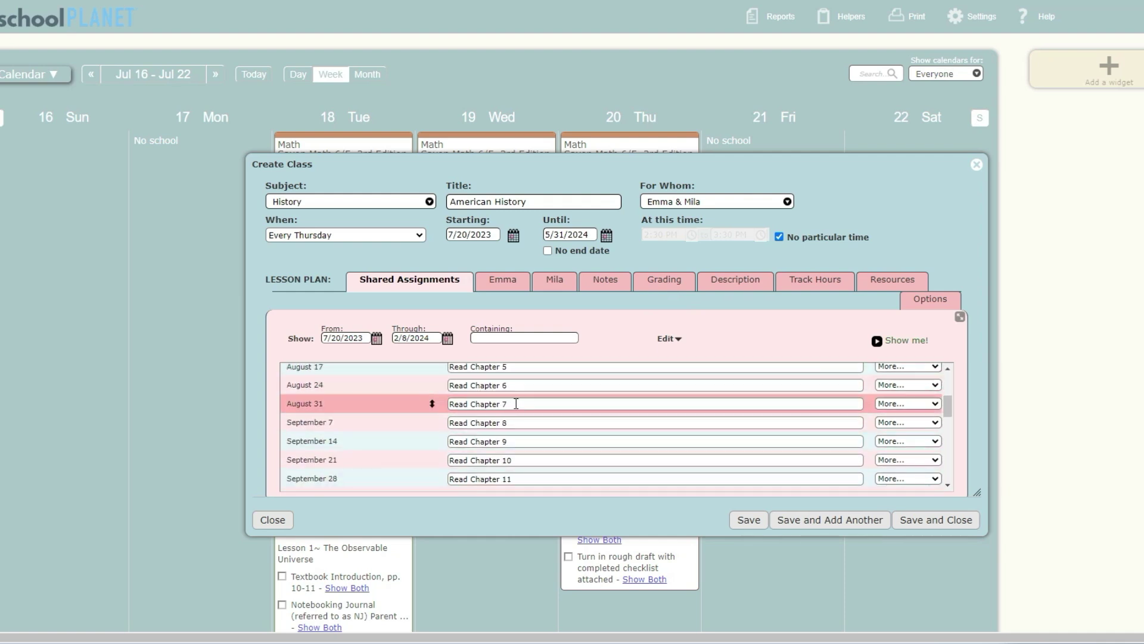
pyautogui.scroll(-8, 516, 404)
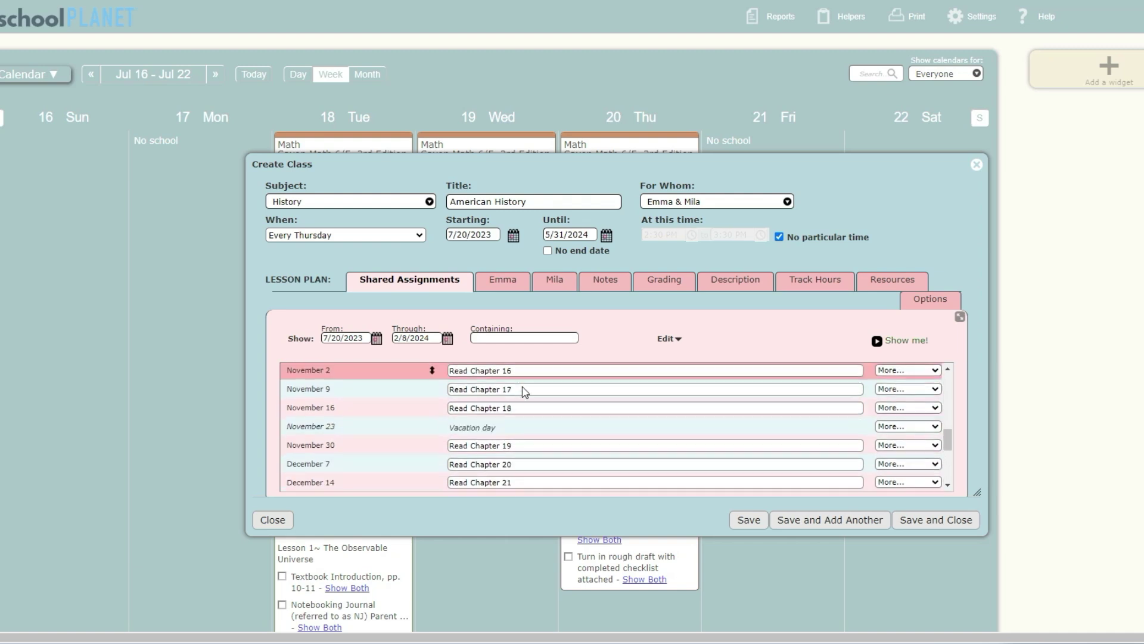
pyautogui.scroll(-3, 524, 391)
pyautogui.scroll(3, 524, 391)
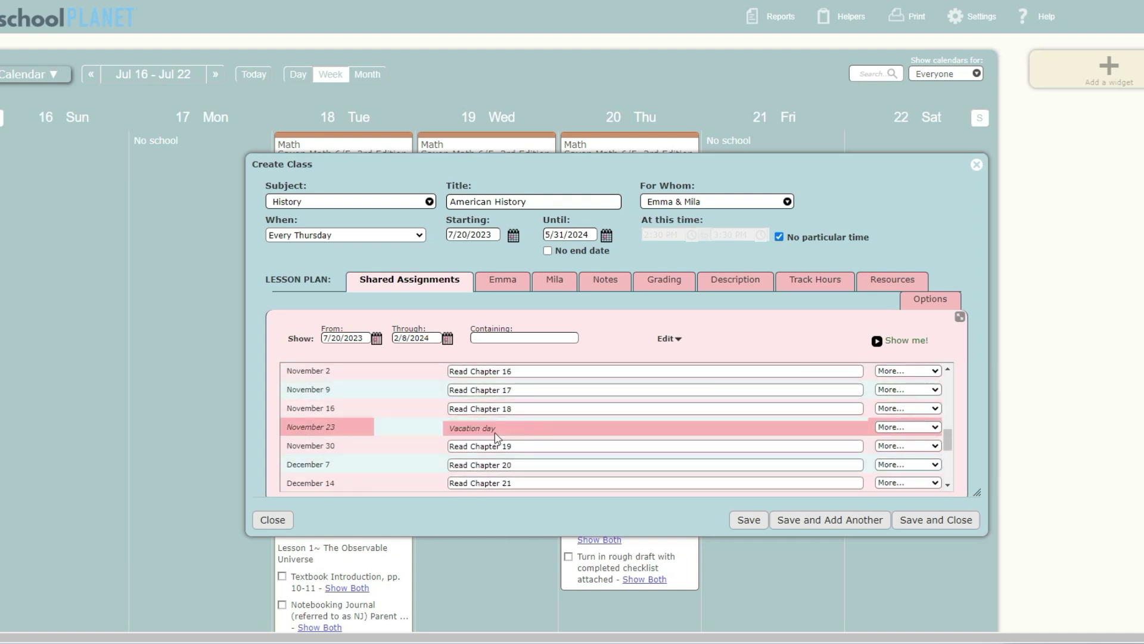
pyautogui.scroll(-4, 537, 412)
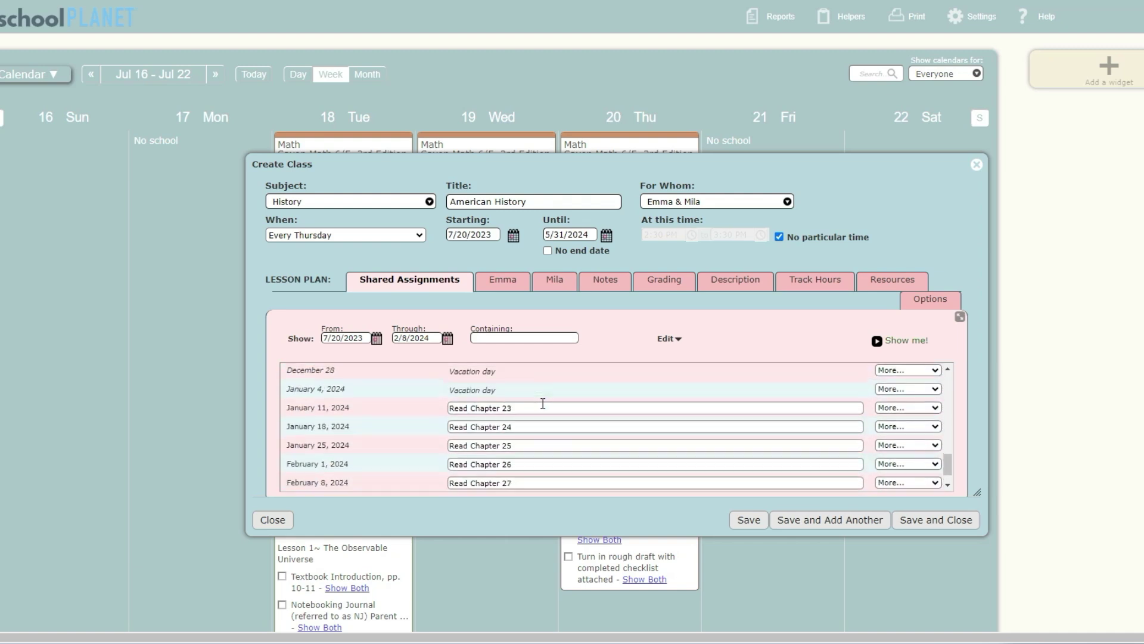
pyautogui.scroll(-4, 543, 403)
pyautogui.scroll(3, 542, 358)
pyautogui.scroll(-3, 537, 345)
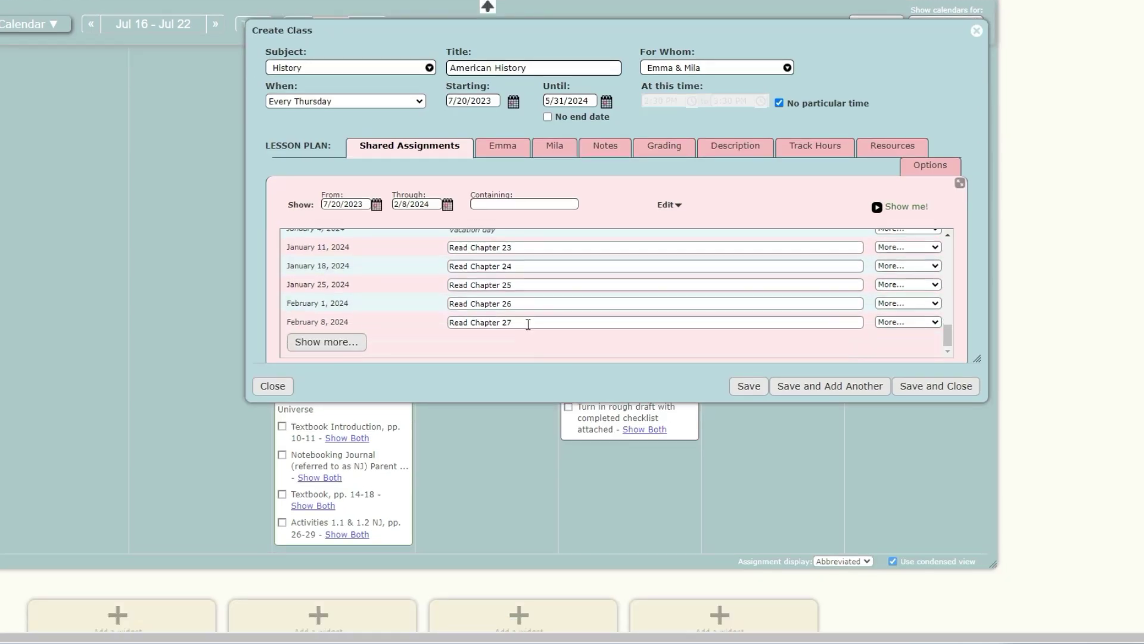
pyautogui.scroll(15, 536, 324)
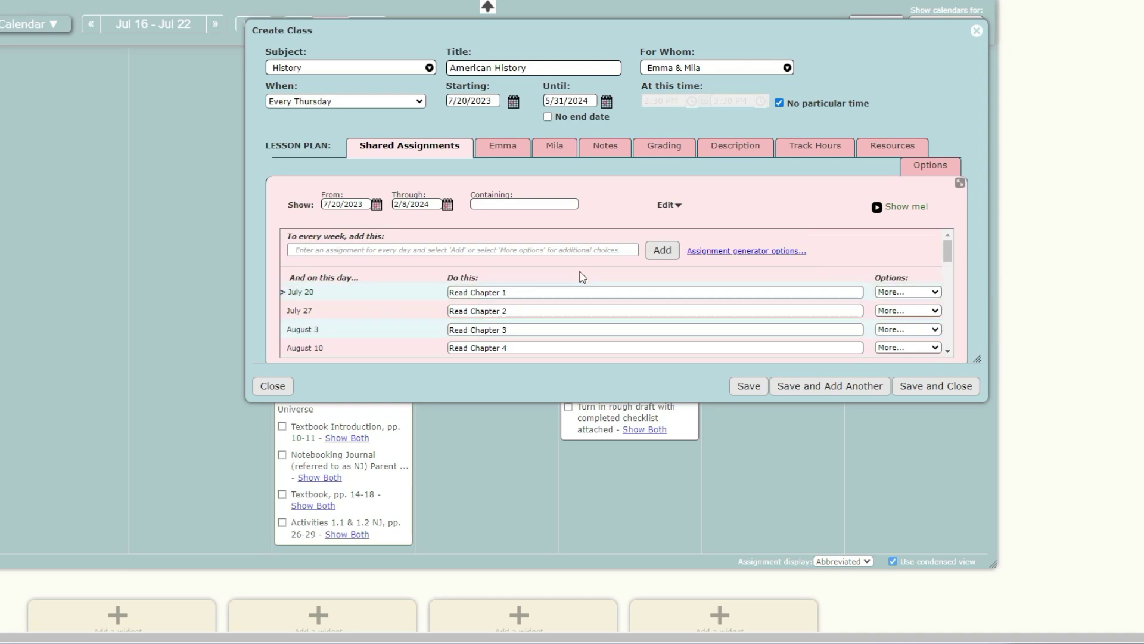
pyautogui.scroll(-5, 587, 283)
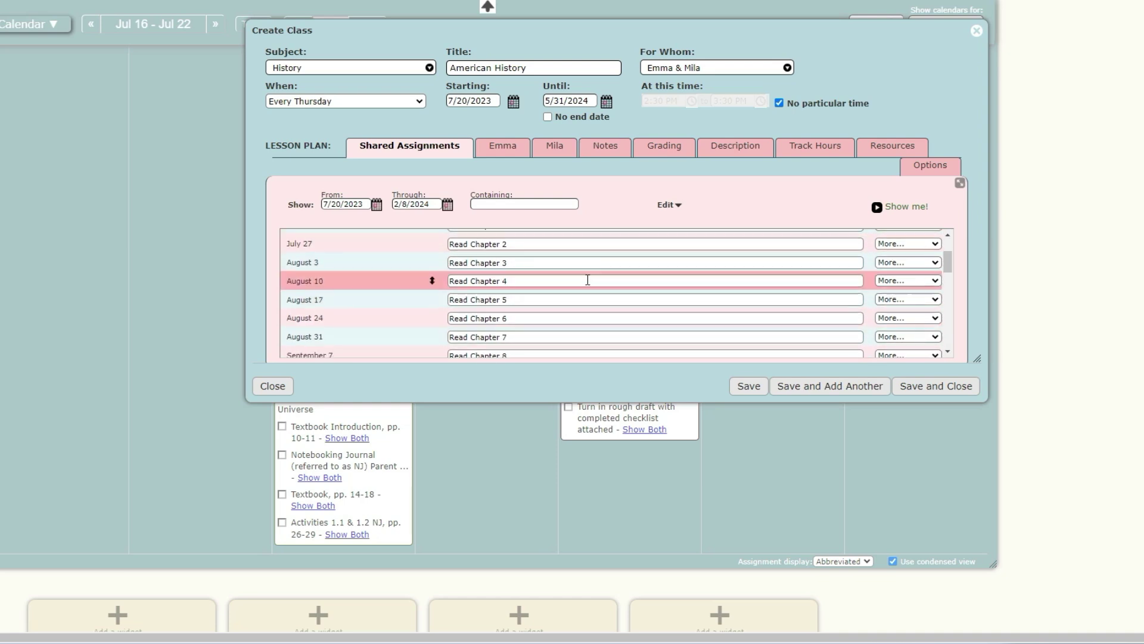
pyautogui.scroll(5, 587, 290)
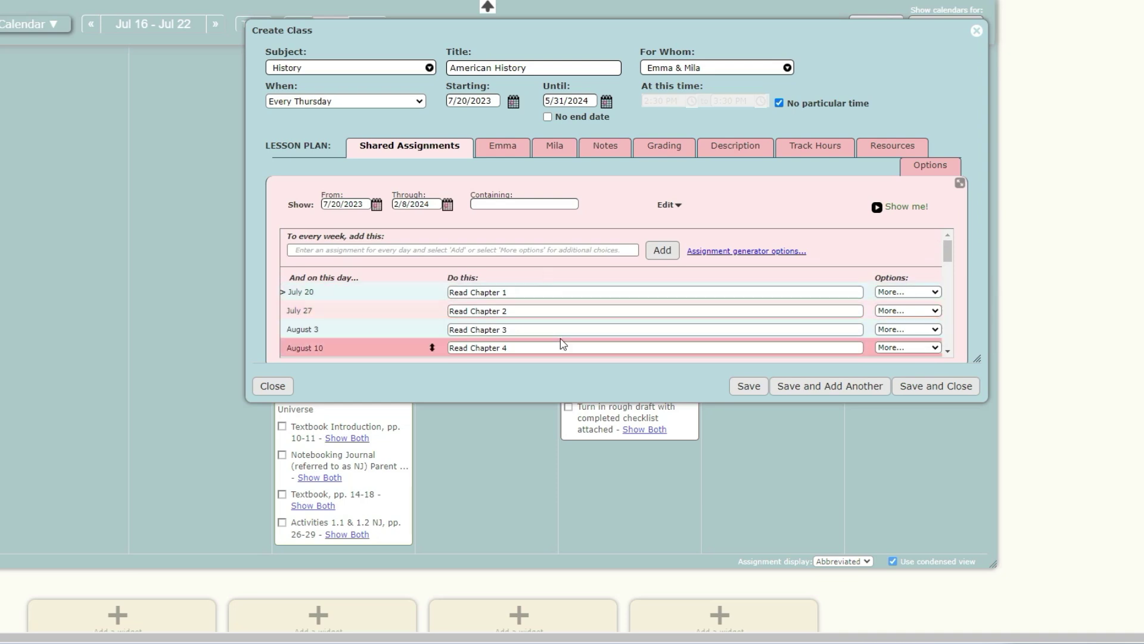
pyautogui.scroll(-2, 543, 284)
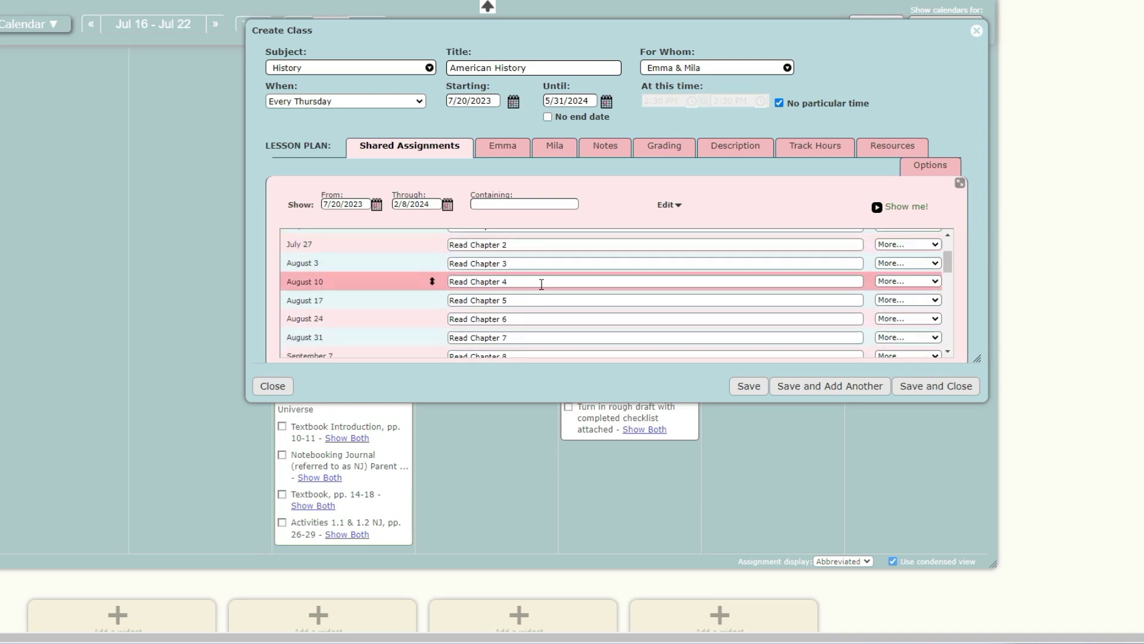
pyautogui.scroll(2, 540, 286)
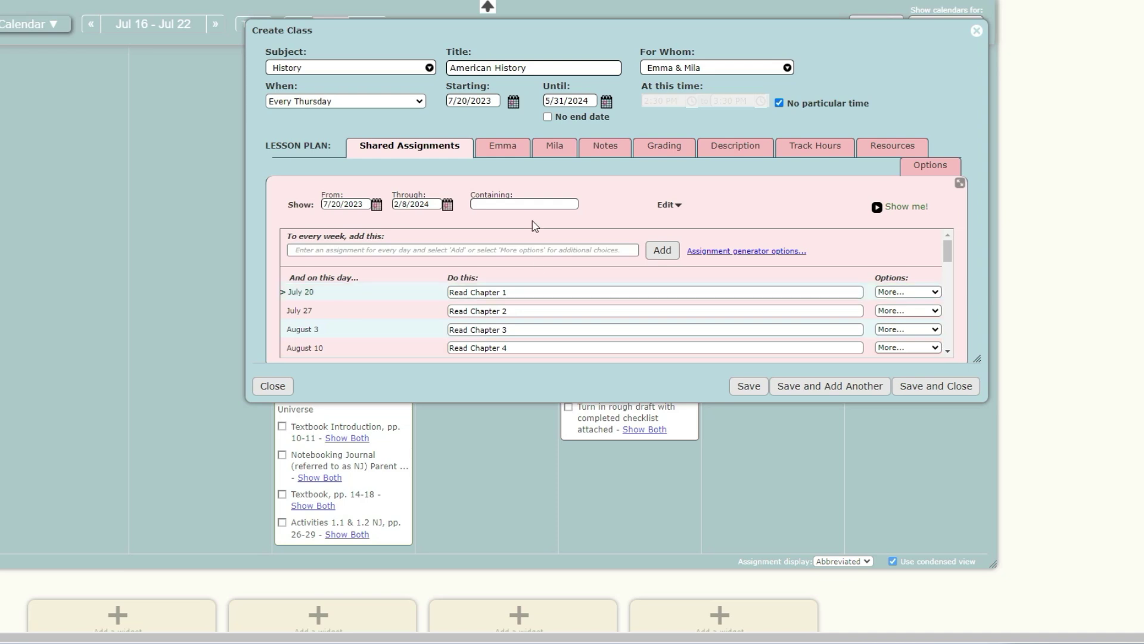
# Add the note 'Write Jounnal entry reflecting chapter' to every American History week, identical for all.
pyautogui.click(608, 149)
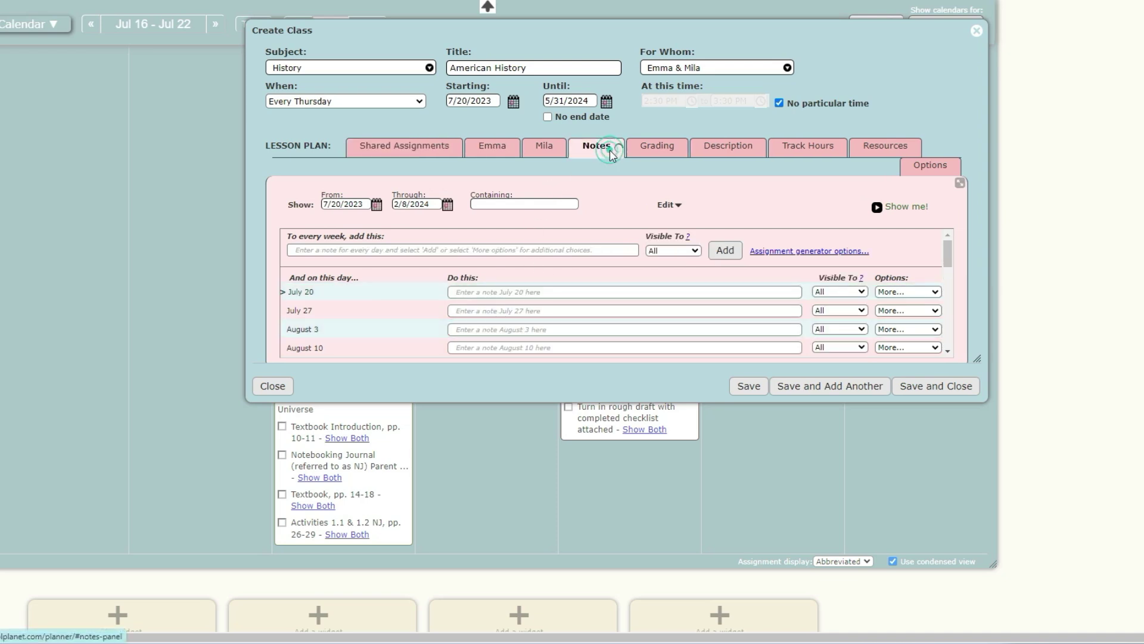
pyautogui.click(396, 250)
pyautogui.write('Wri')
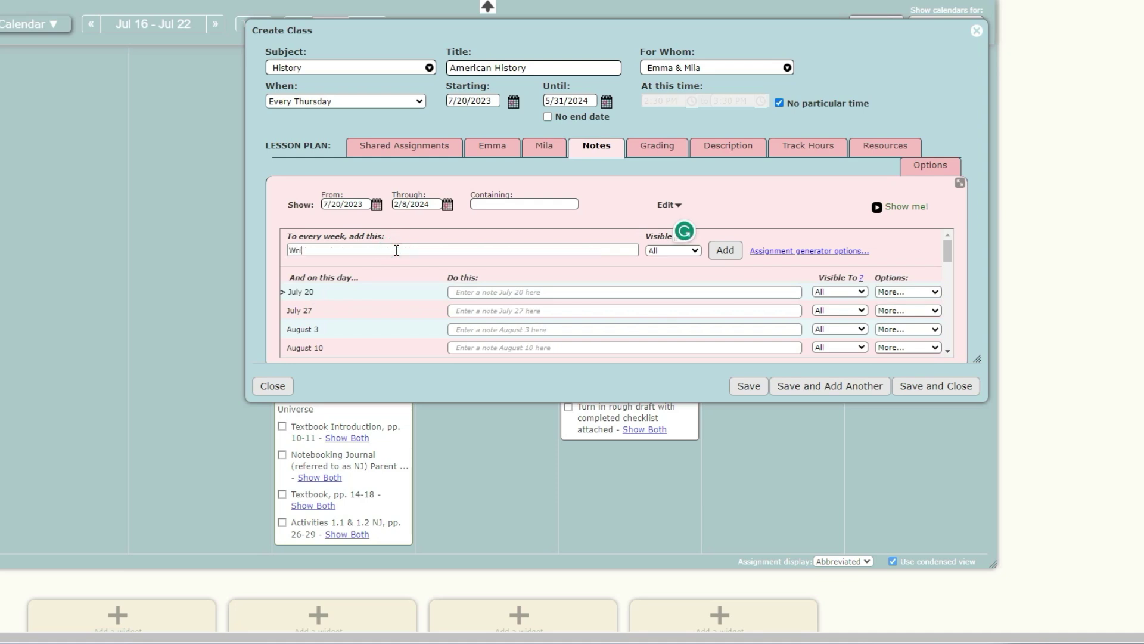
pyautogui.write('te Joun')
pyautogui.write('nal entry')
pyautogui.write(' re')
pyautogui.write('flecting')
pyautogui.write(' chapter')
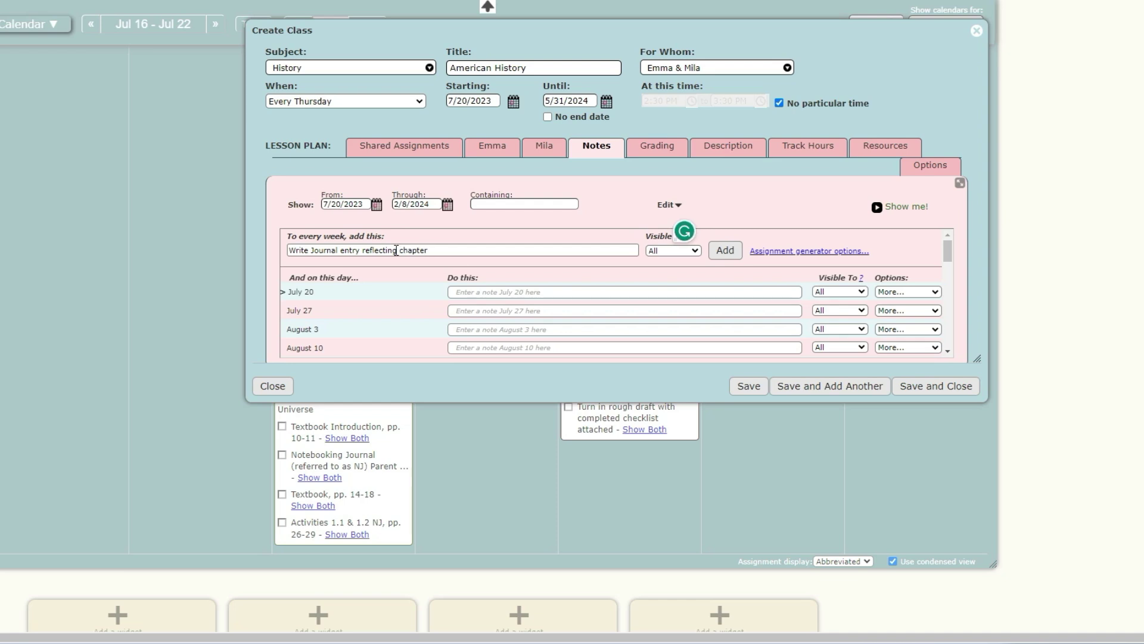
pyautogui.click(719, 250)
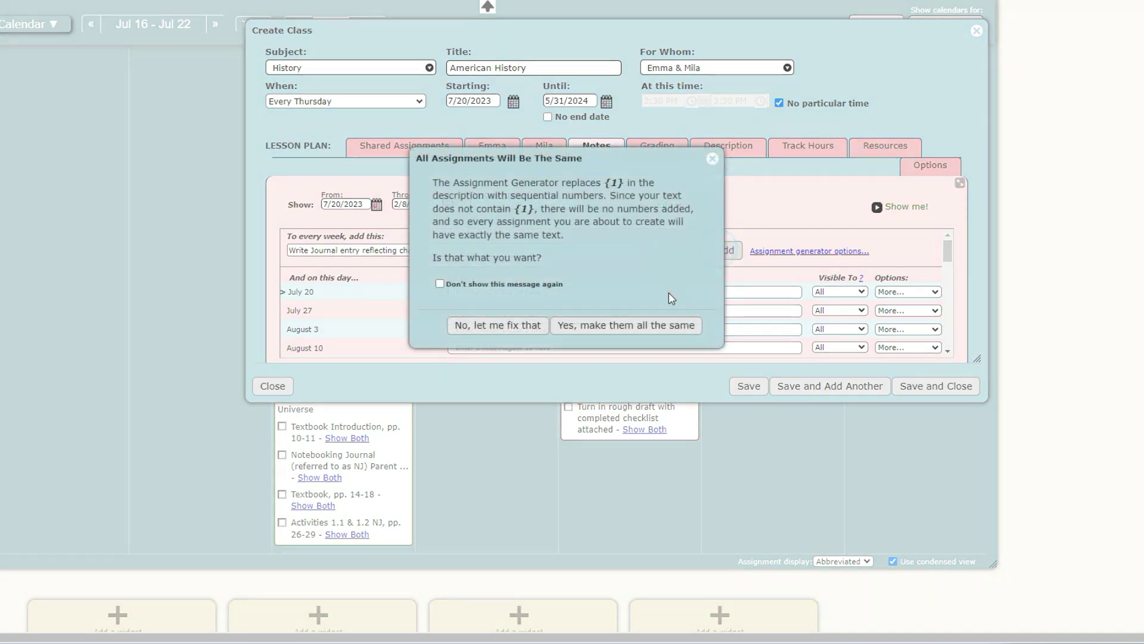
pyautogui.click(560, 326)
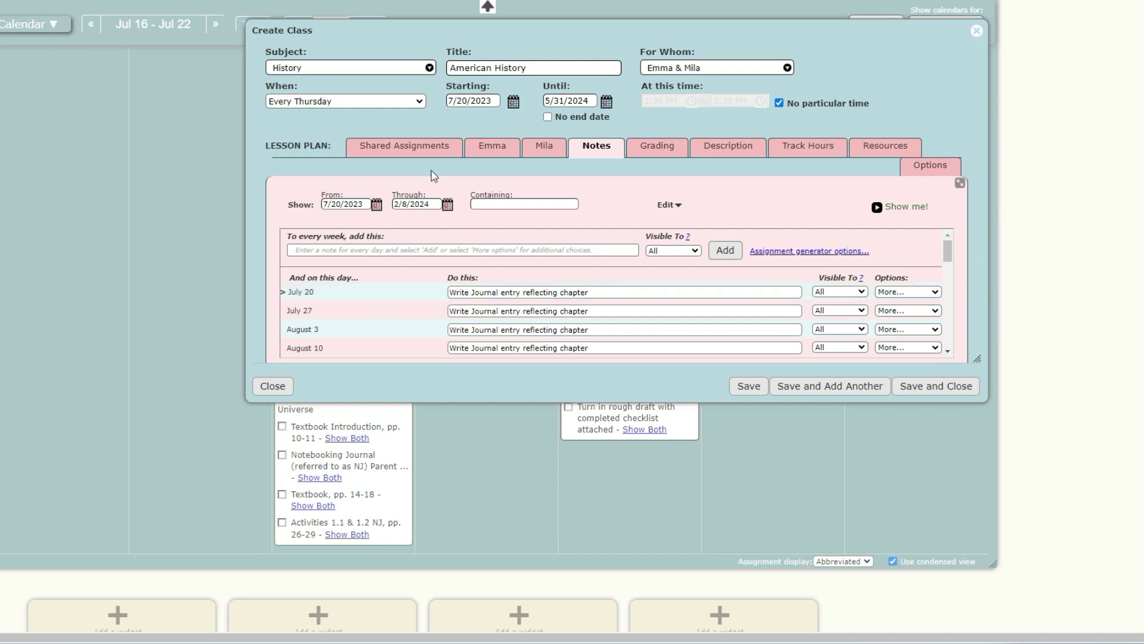
pyautogui.click(426, 152)
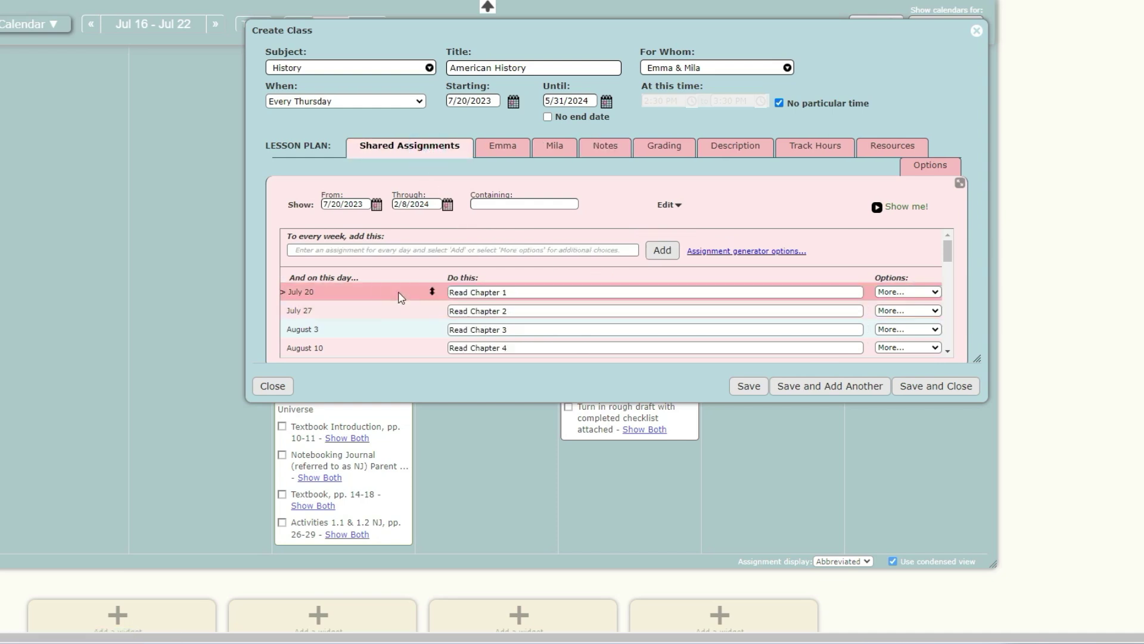
# Start attaching a web site to the July 20 assignment, then discard the empty resource.
pyautogui.click(893, 292)
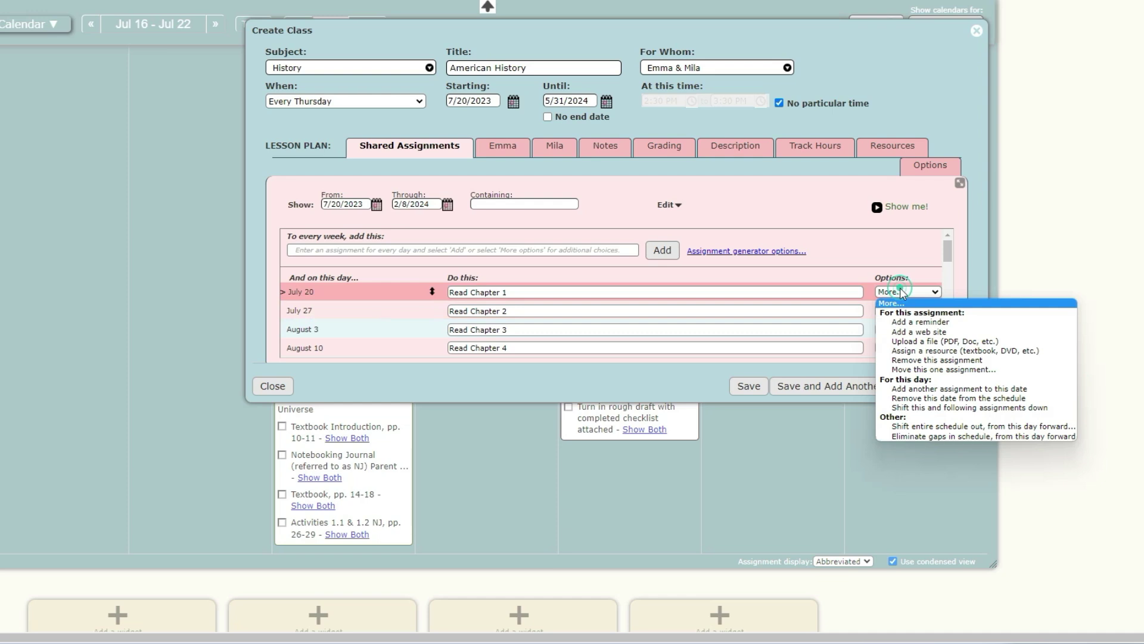
pyautogui.click(959, 333)
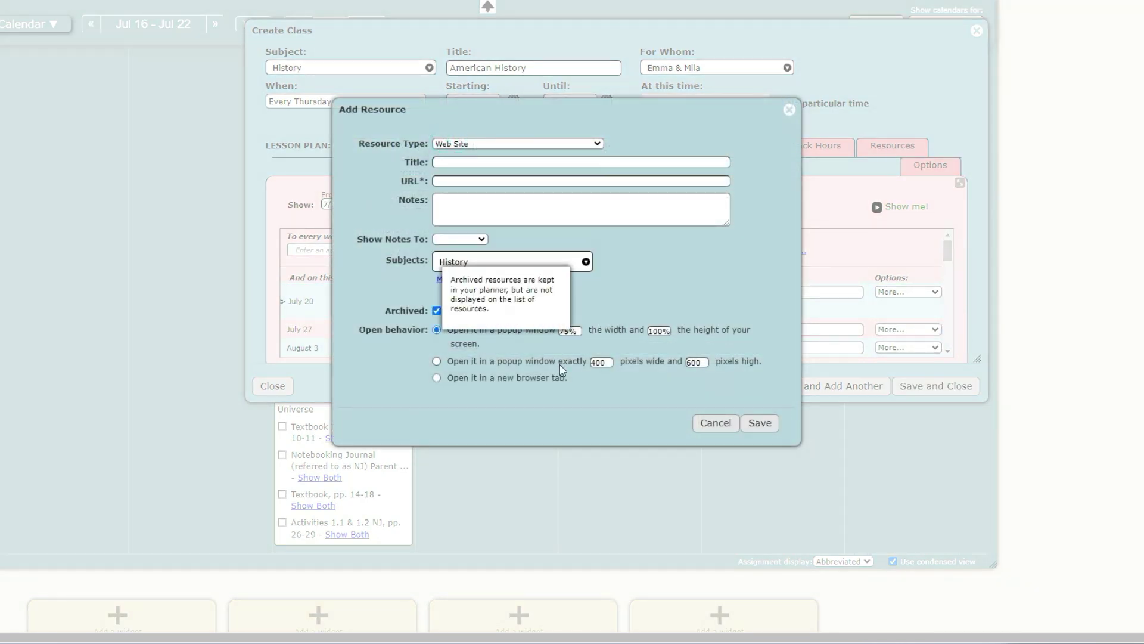
pyautogui.click(760, 422)
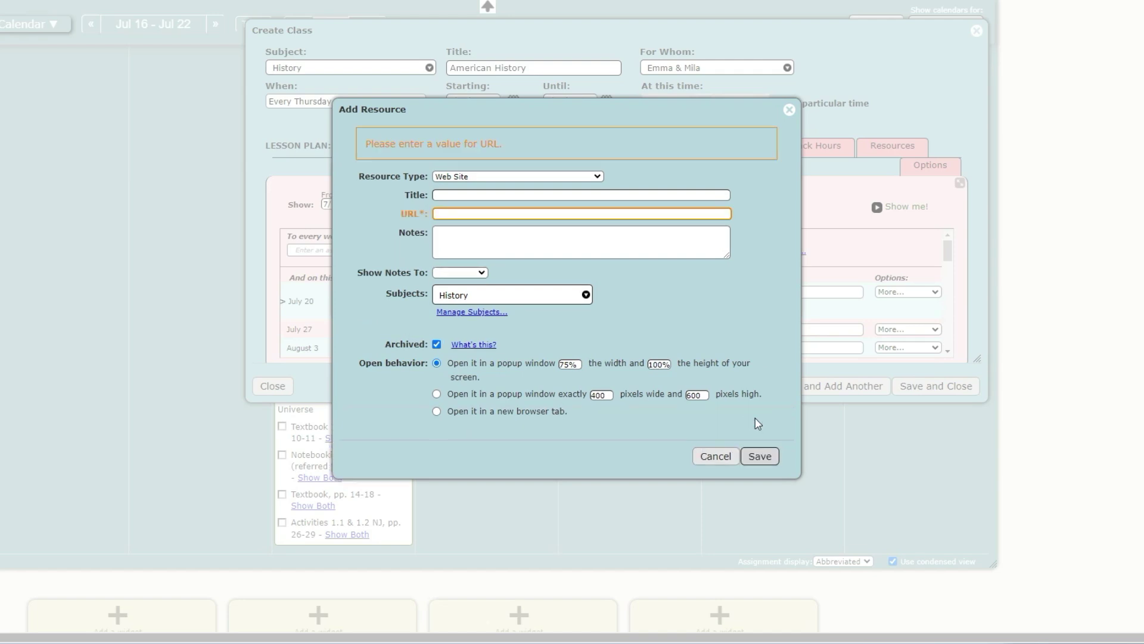
pyautogui.click(790, 110)
pyautogui.click(571, 342)
pyautogui.click(789, 109)
pyautogui.click(608, 347)
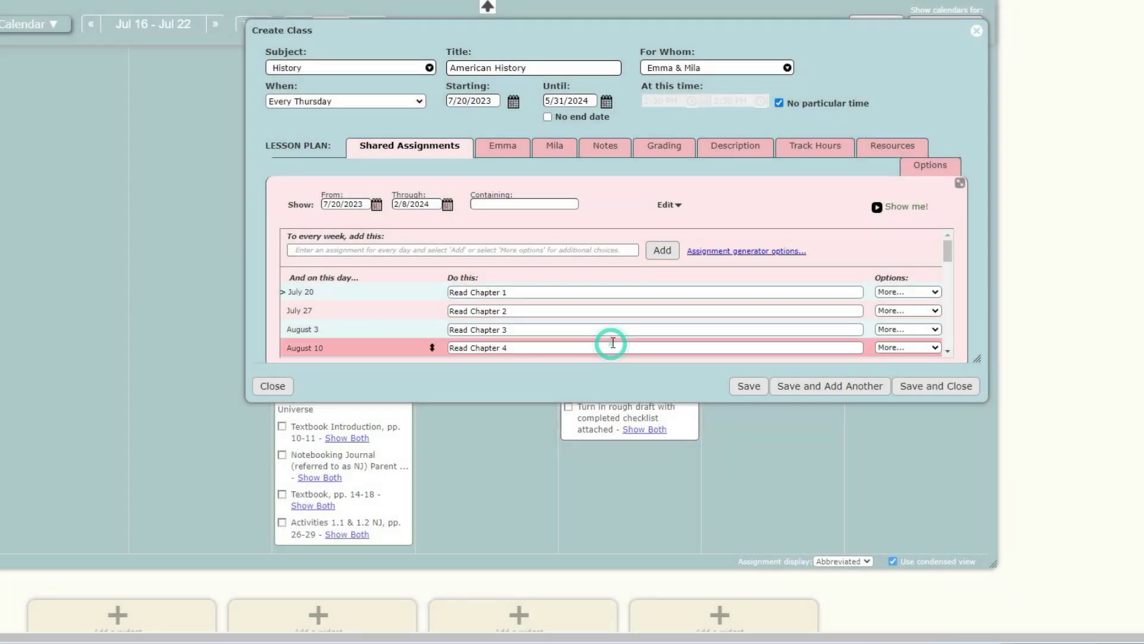
# Check the class Resources tab, then close the Create Class form without saving.
pyautogui.click(888, 147)
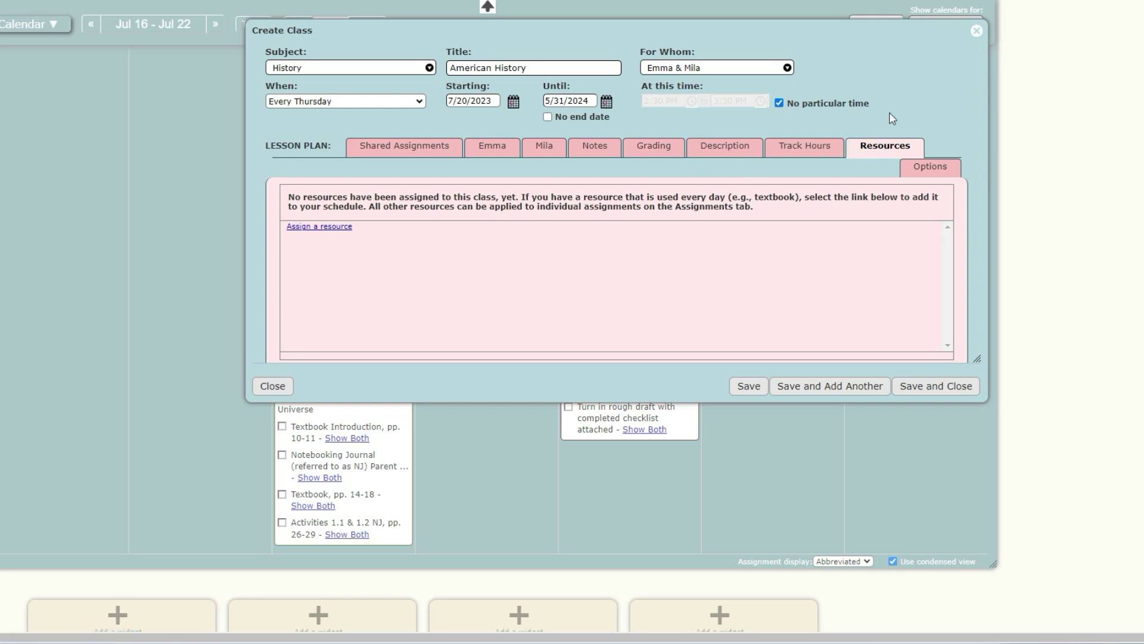
pyautogui.click(977, 30)
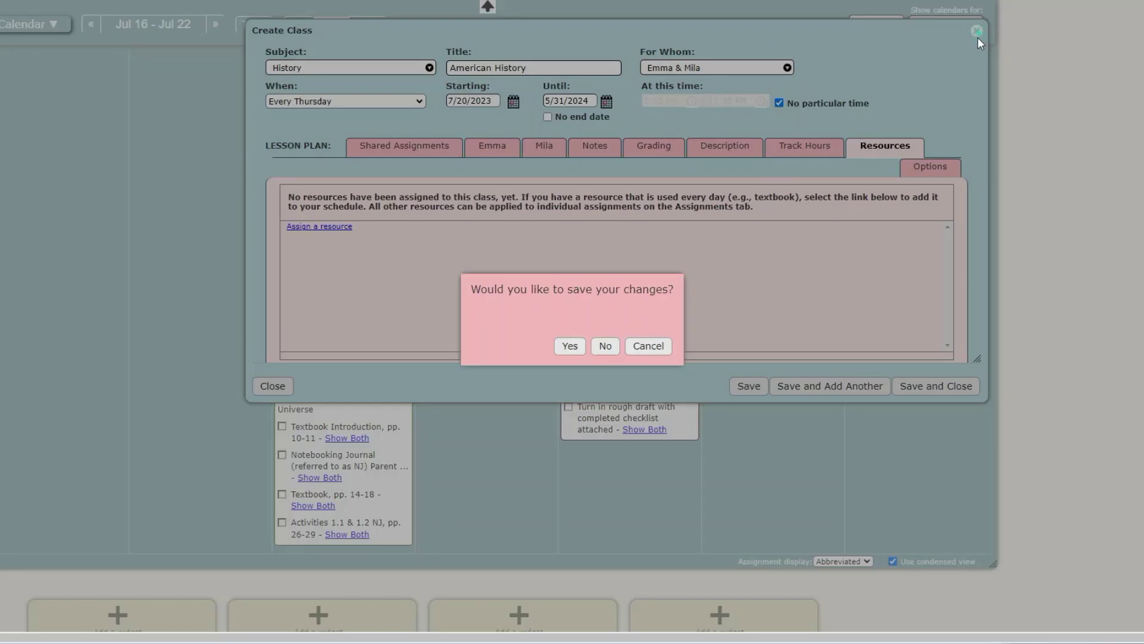
pyautogui.click(603, 347)
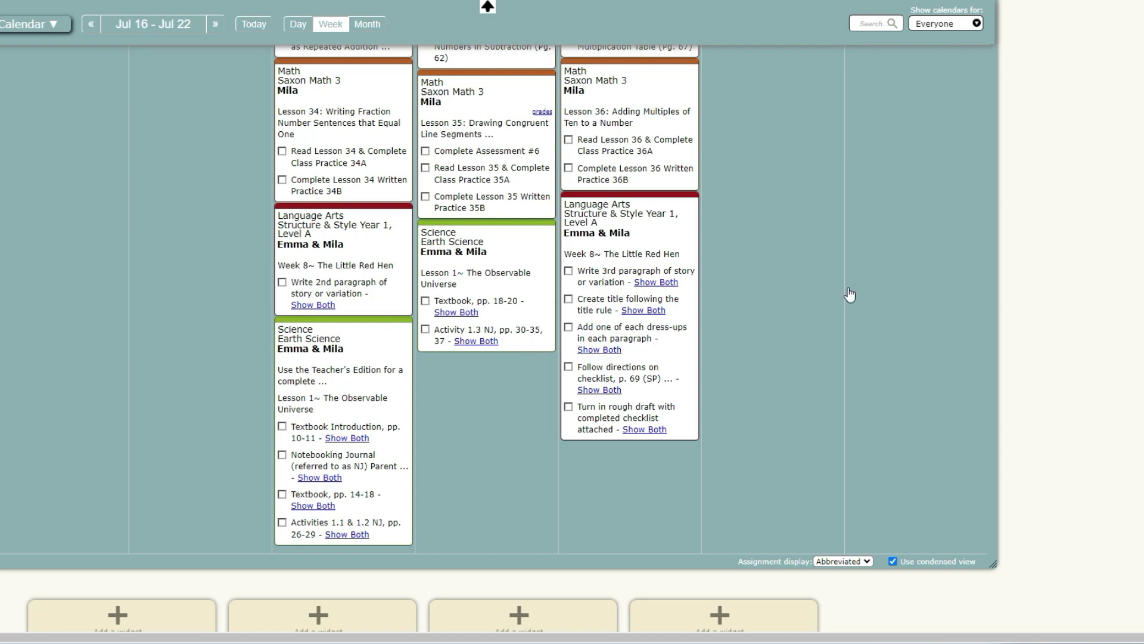
# Page the month calendar forward from August 2023 through April 2024.
pyautogui.scroll(3, 846, 292)
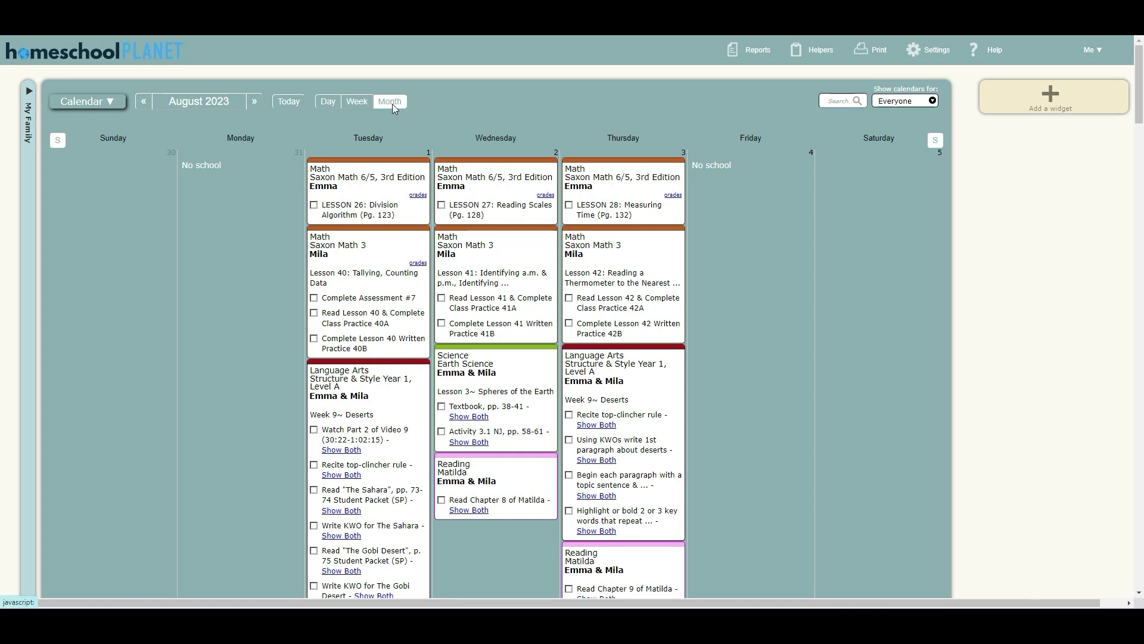
pyautogui.scroll(-15, 524, 247)
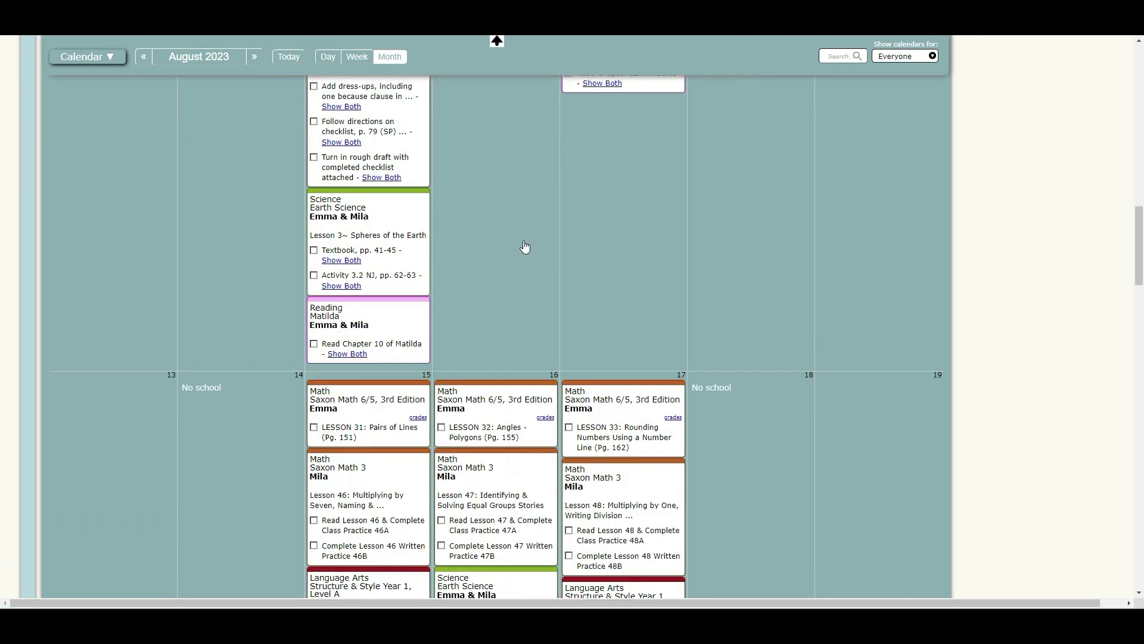
pyautogui.scroll(-5, 524, 247)
pyautogui.scroll(5, 524, 246)
pyautogui.click(254, 102)
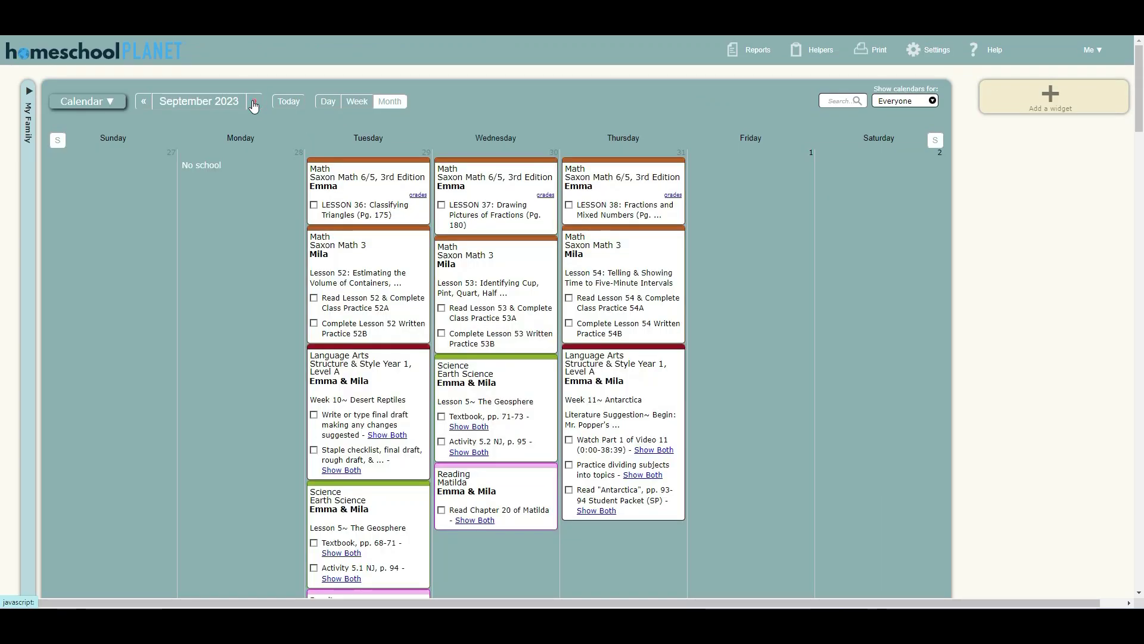
pyautogui.click(254, 102)
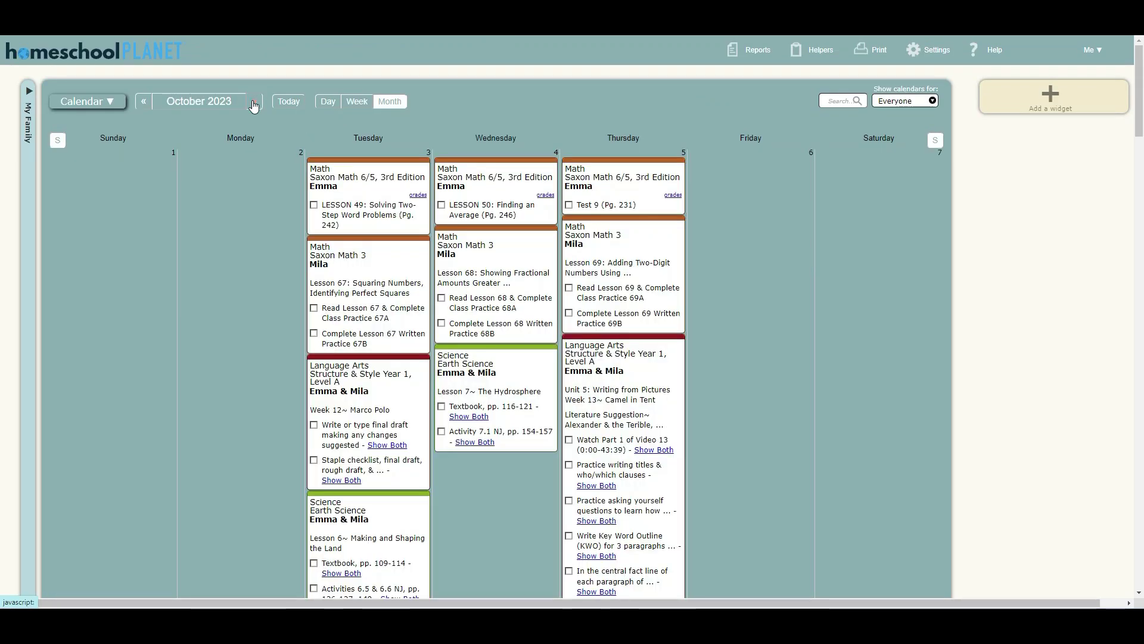
pyautogui.click(254, 102)
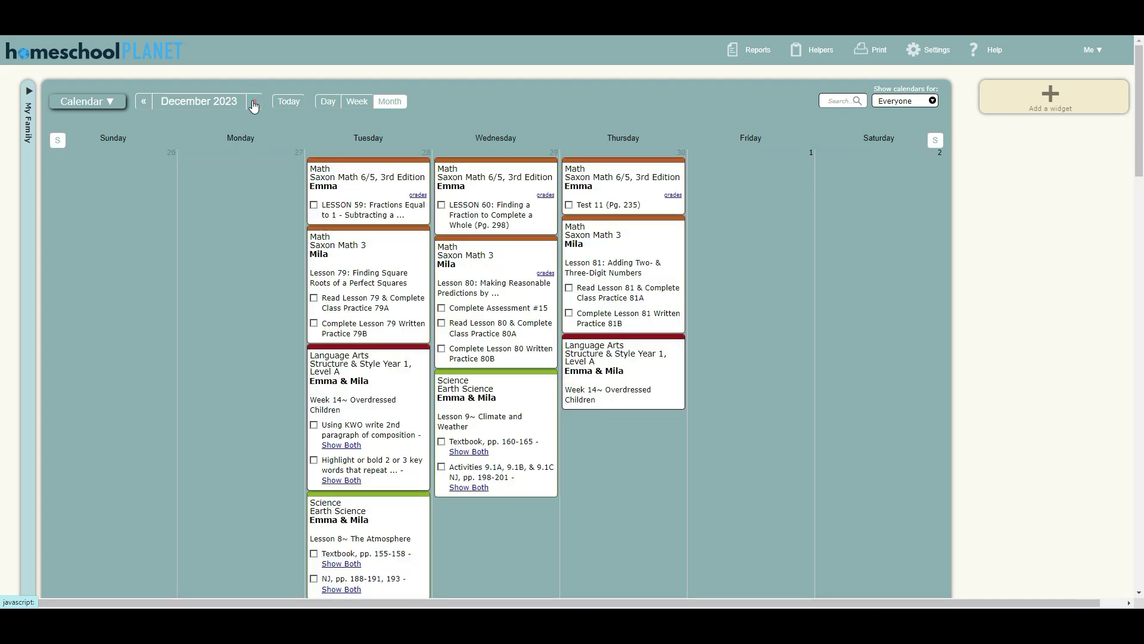
pyautogui.scroll(-15, 268, 171)
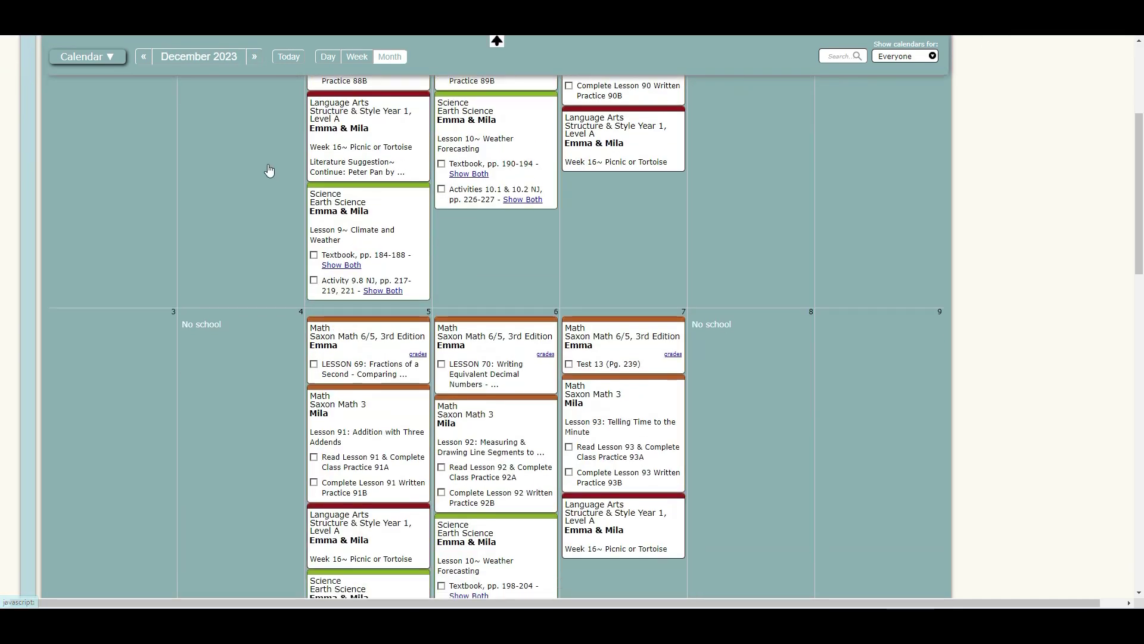
pyautogui.scroll(-3, 269, 171)
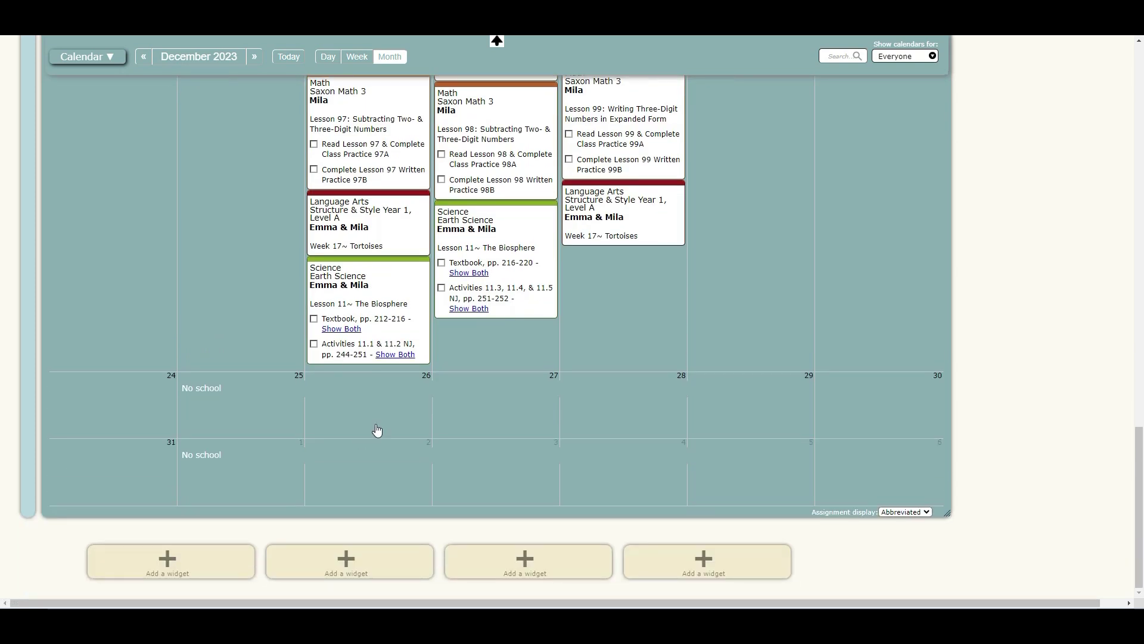
pyautogui.scroll(10, 386, 409)
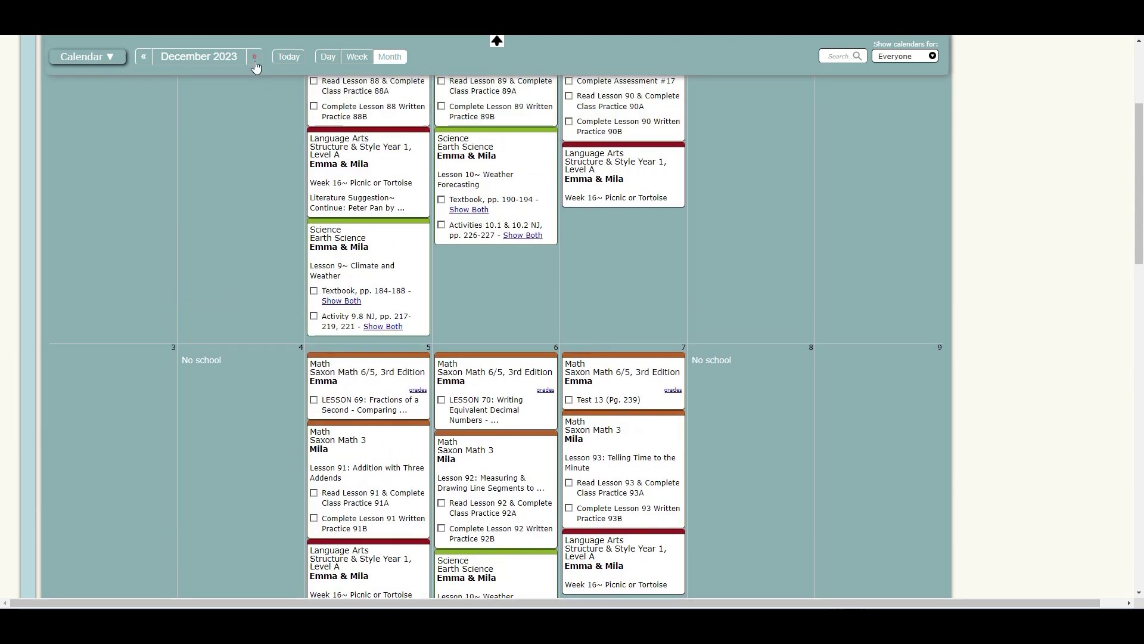
pyautogui.click(254, 56)
pyautogui.click(254, 57)
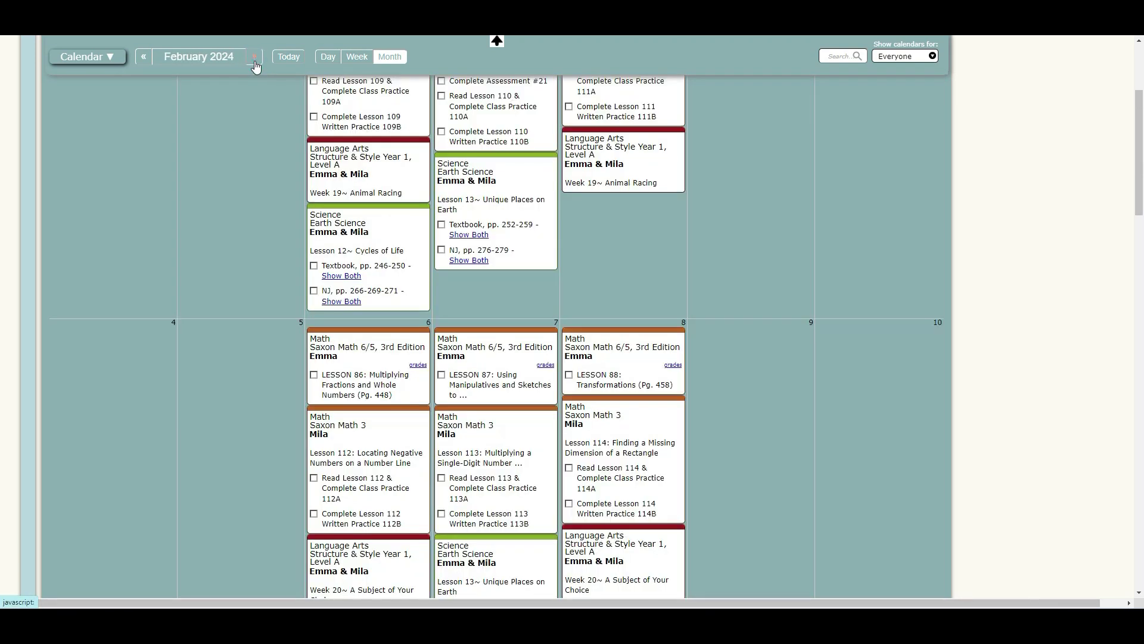
pyautogui.click(255, 62)
pyautogui.click(255, 62)
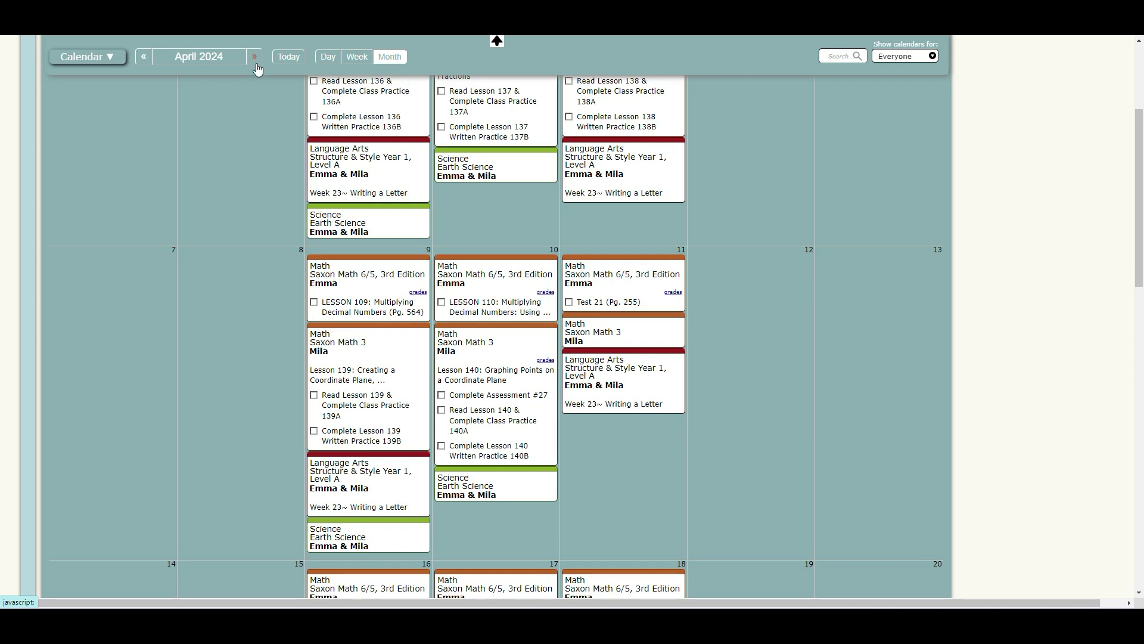
# Go back to February 2024 and scroll through its lessons.
pyautogui.scroll(5, 822, 378)
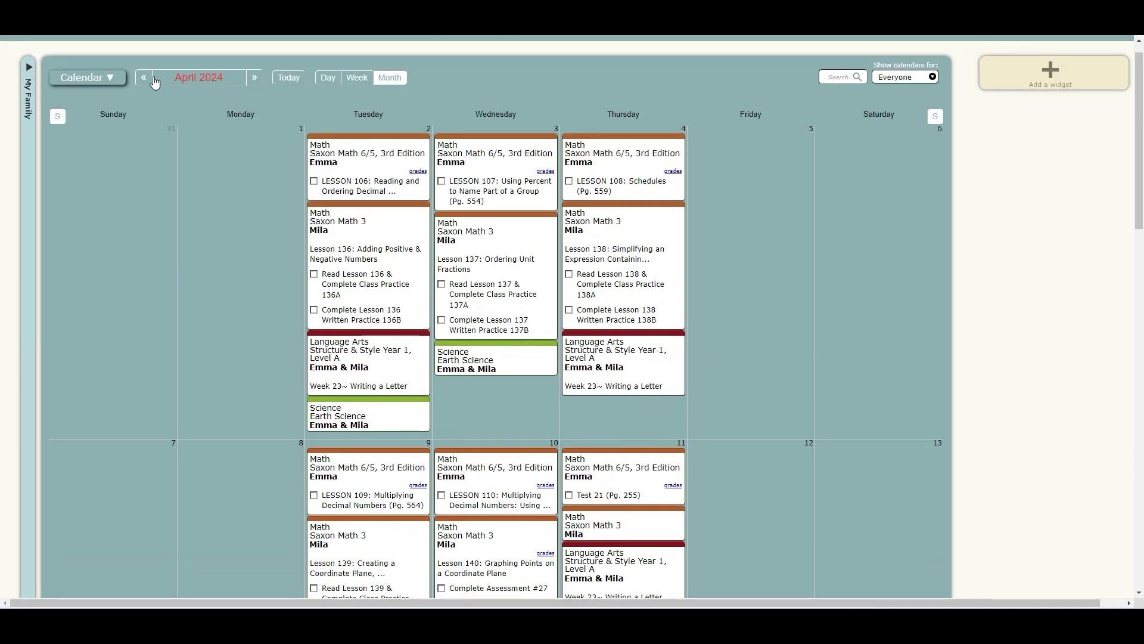
pyautogui.click(153, 79)
pyautogui.scroll(-4, 630, 311)
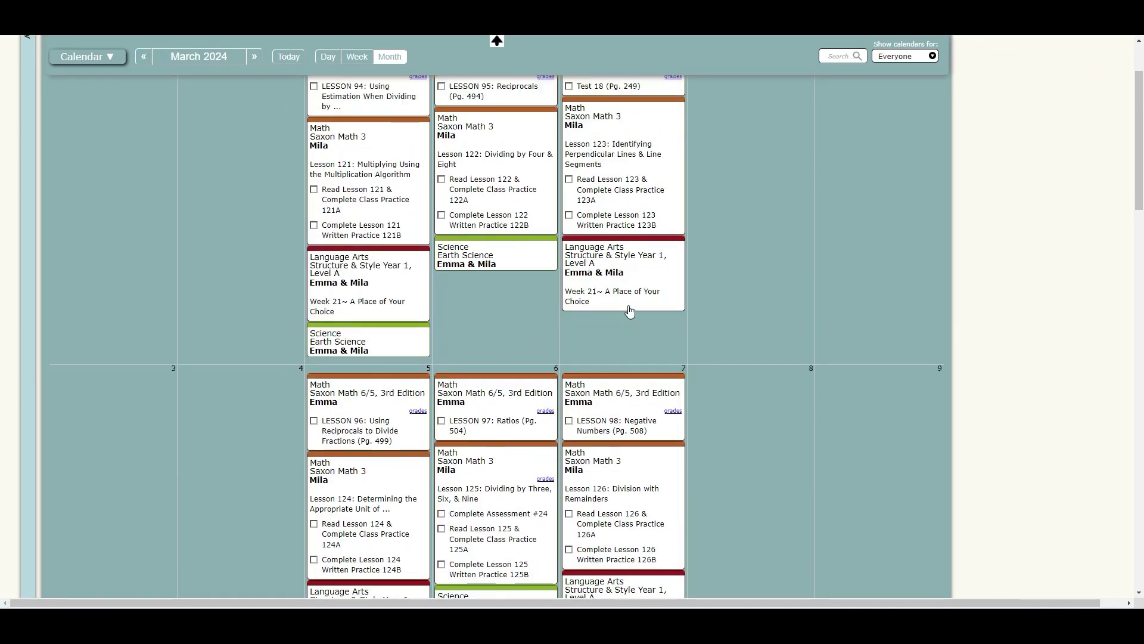
pyautogui.click(144, 57)
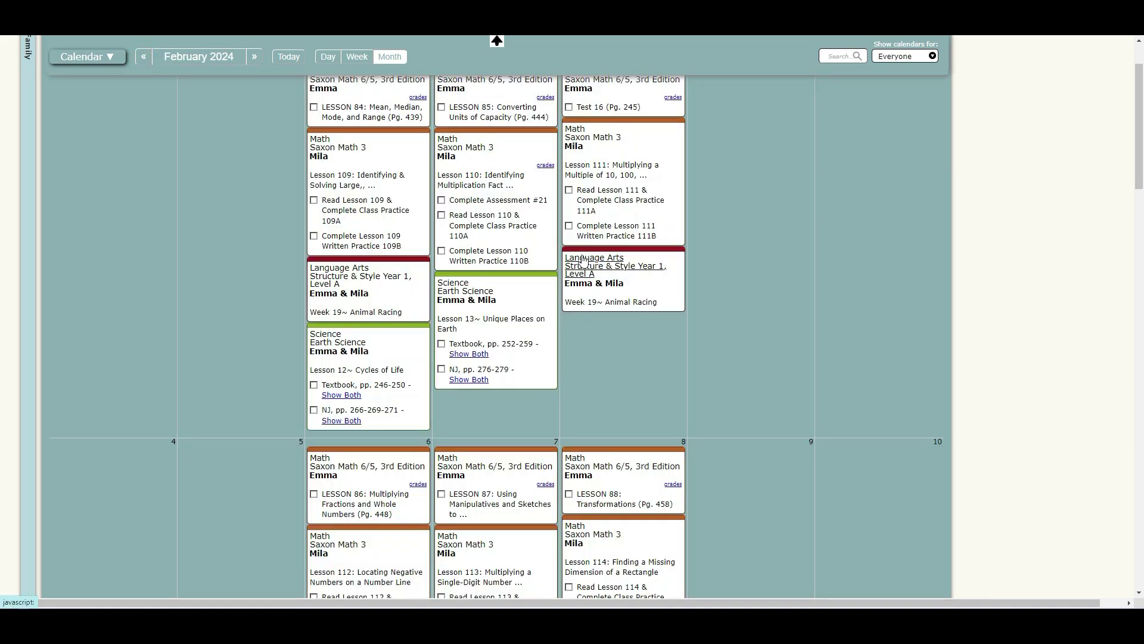
pyautogui.scroll(-8, 583, 260)
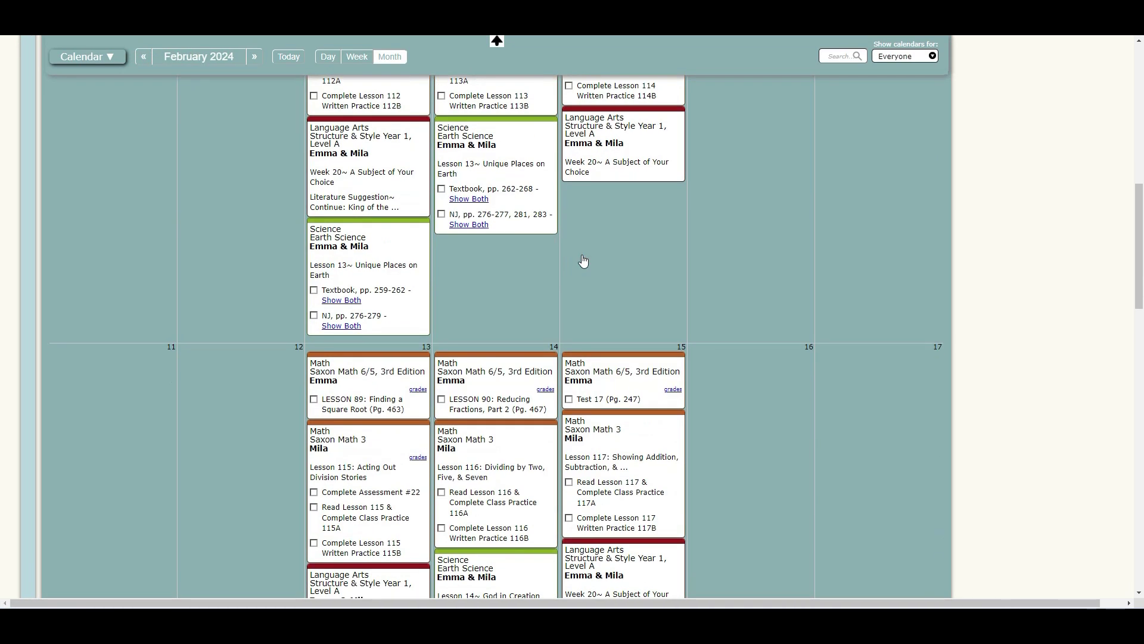
pyautogui.scroll(-6, 584, 260)
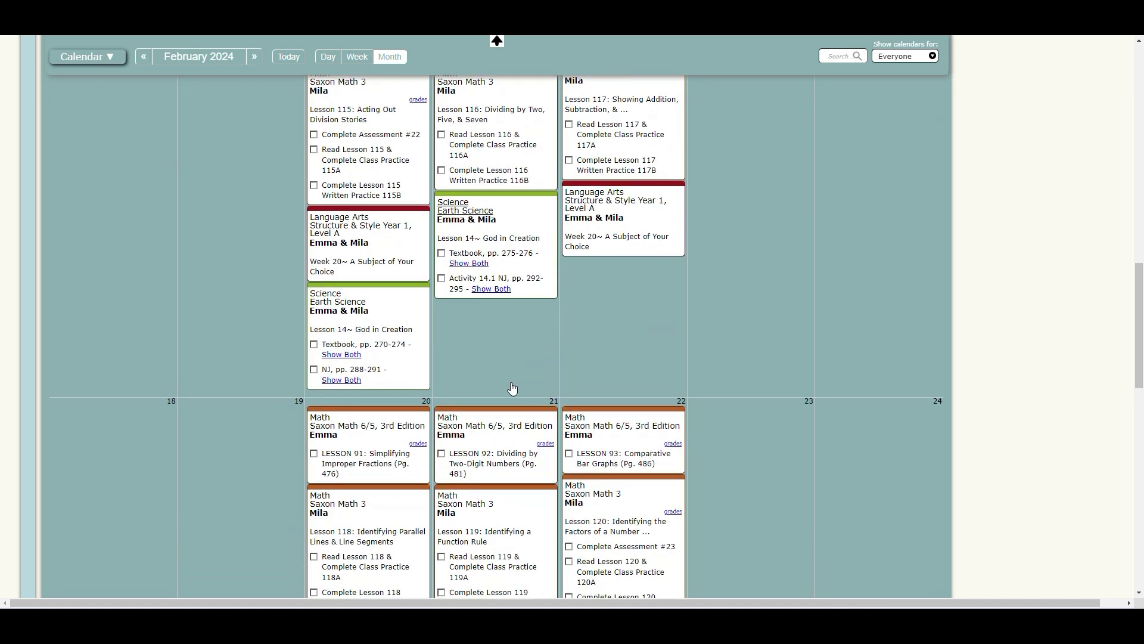
pyautogui.scroll(-8, 512, 388)
pyautogui.scroll(10, 512, 388)
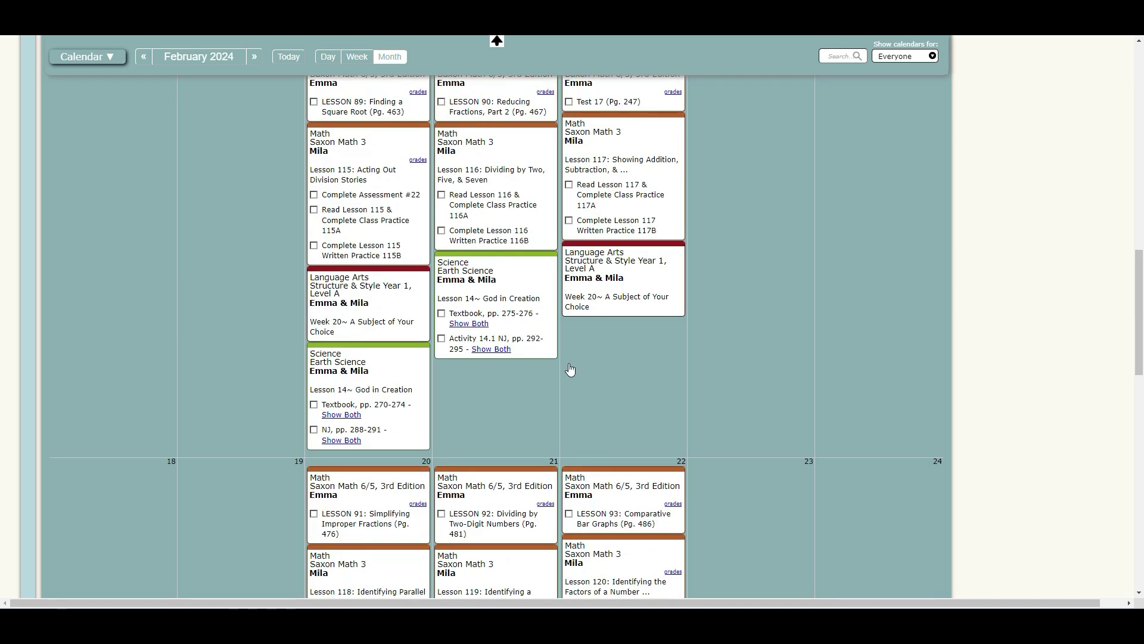
pyautogui.scroll(3, 566, 370)
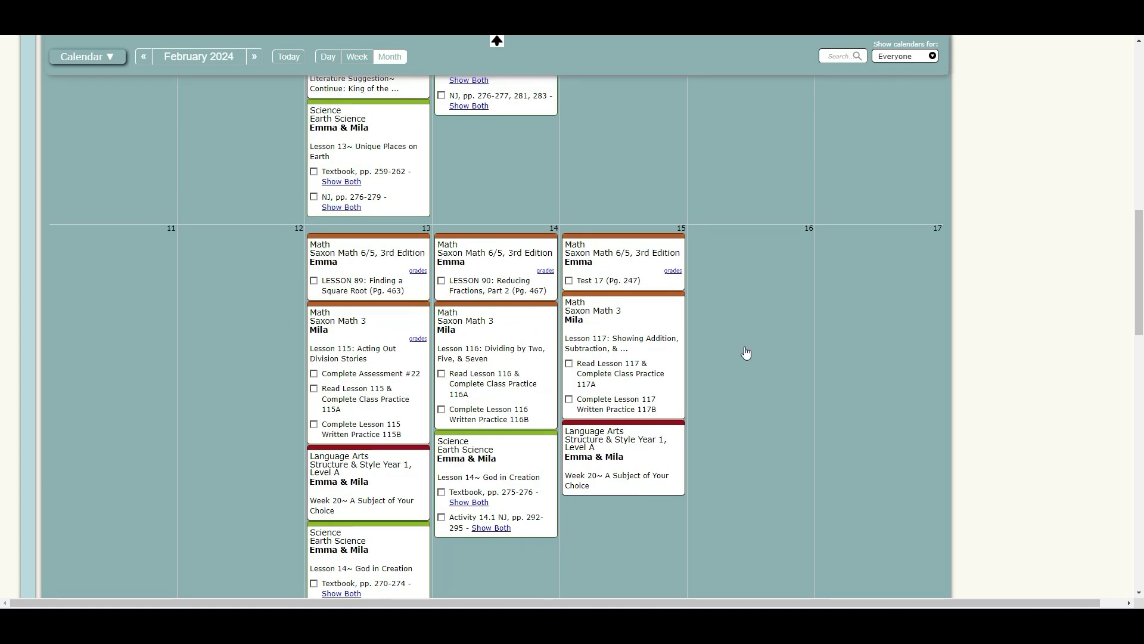
pyautogui.scroll(-1, 754, 305)
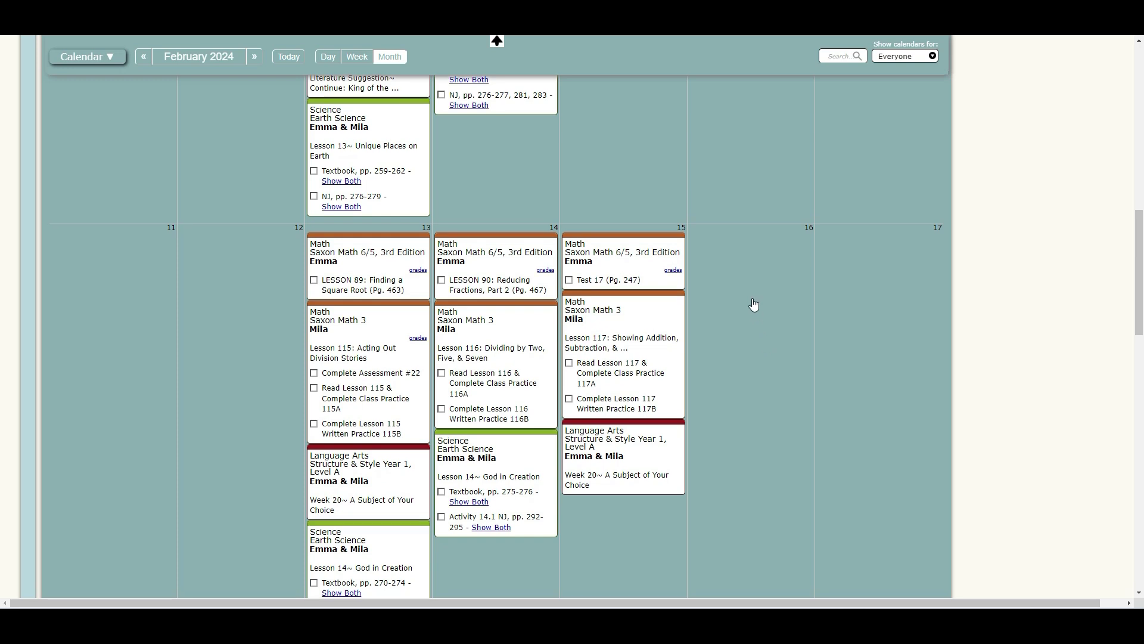
pyautogui.scroll(-10, 753, 304)
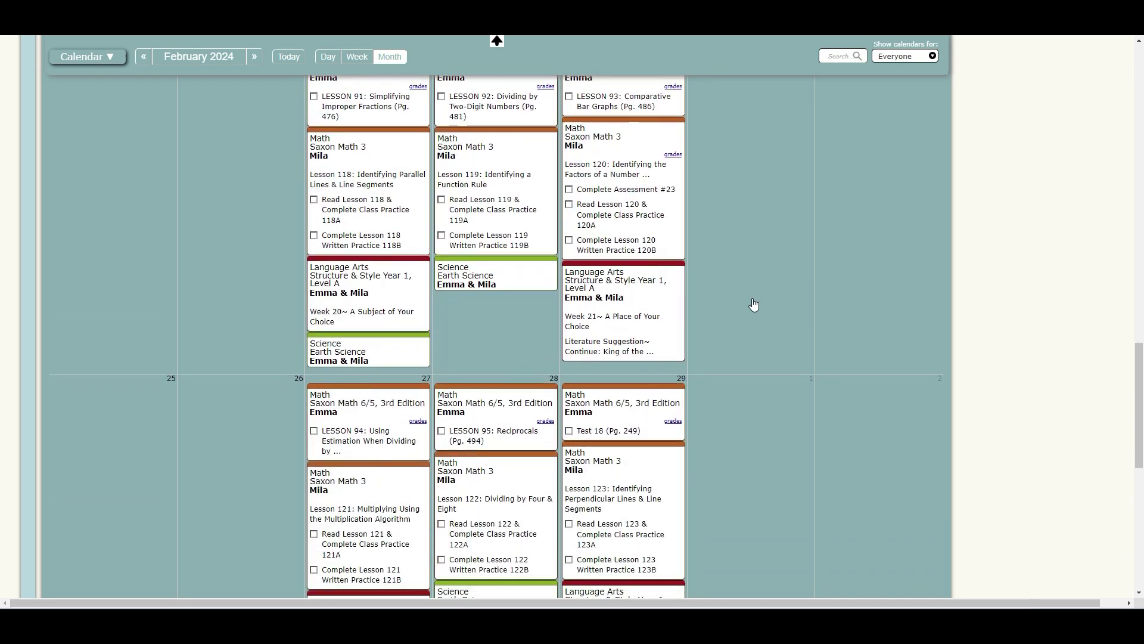
pyautogui.scroll(-1, 754, 305)
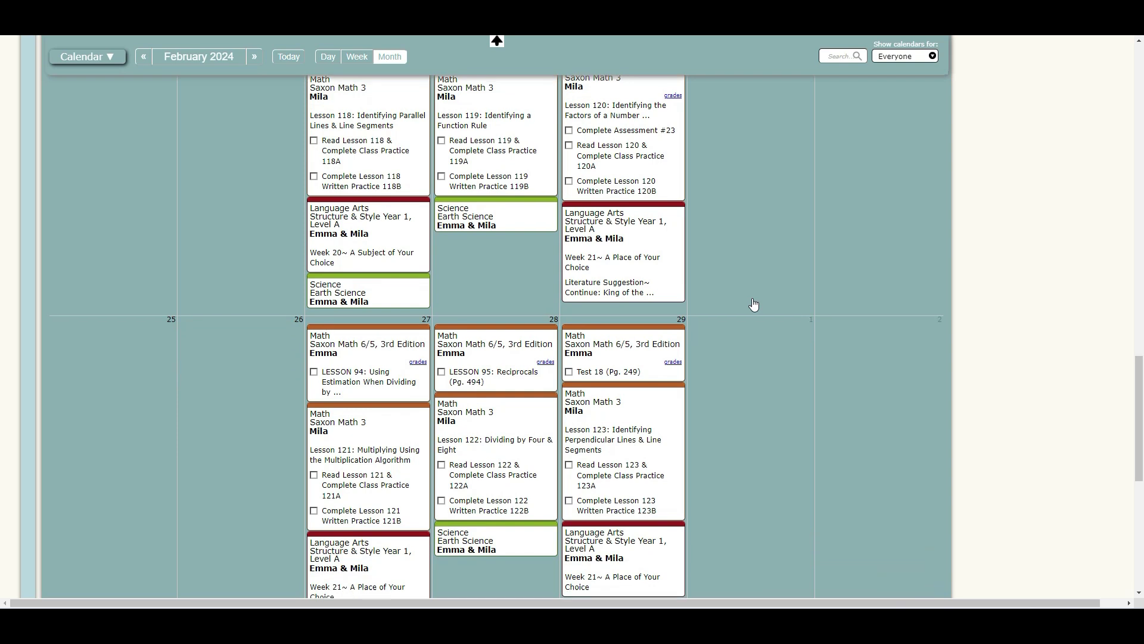
pyautogui.scroll(-6, 754, 304)
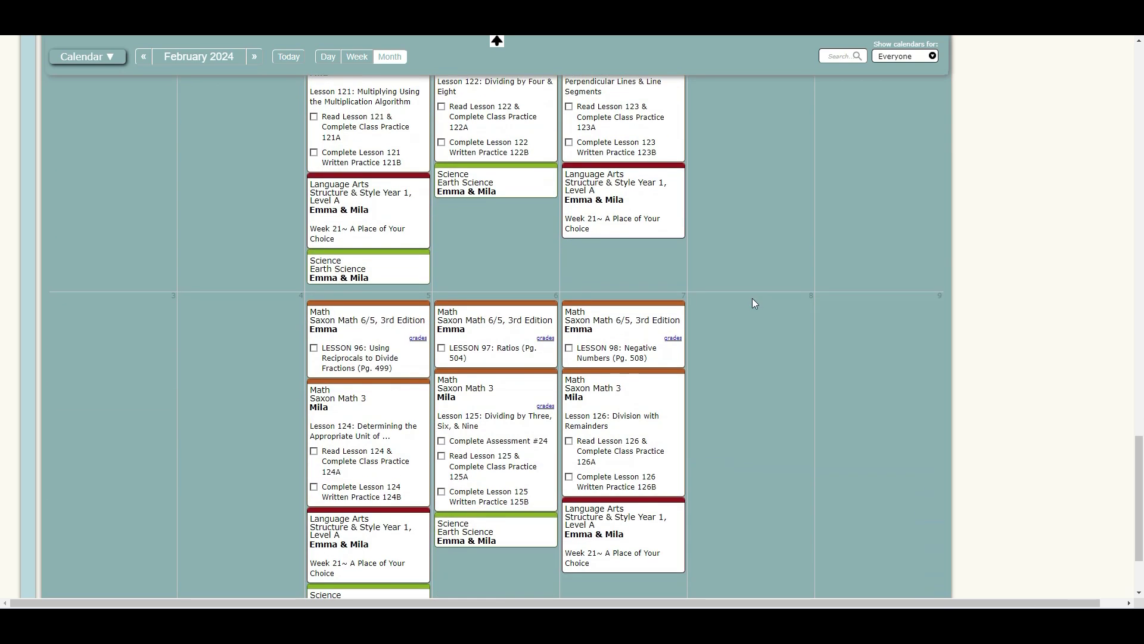
pyautogui.scroll(-2, 754, 303)
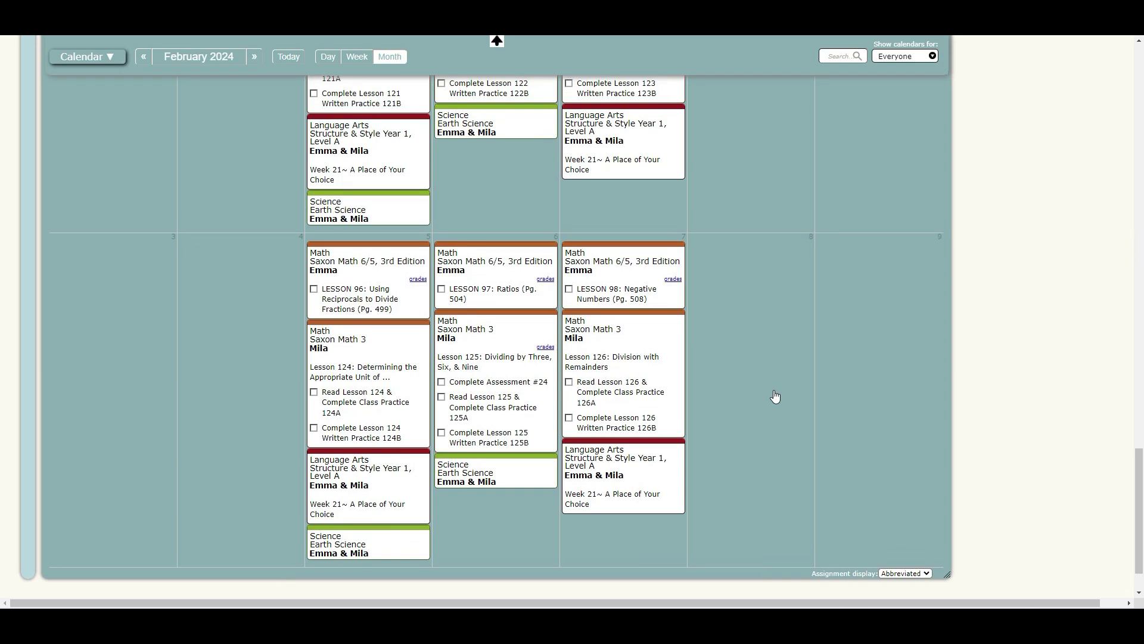
pyautogui.scroll(2, 774, 396)
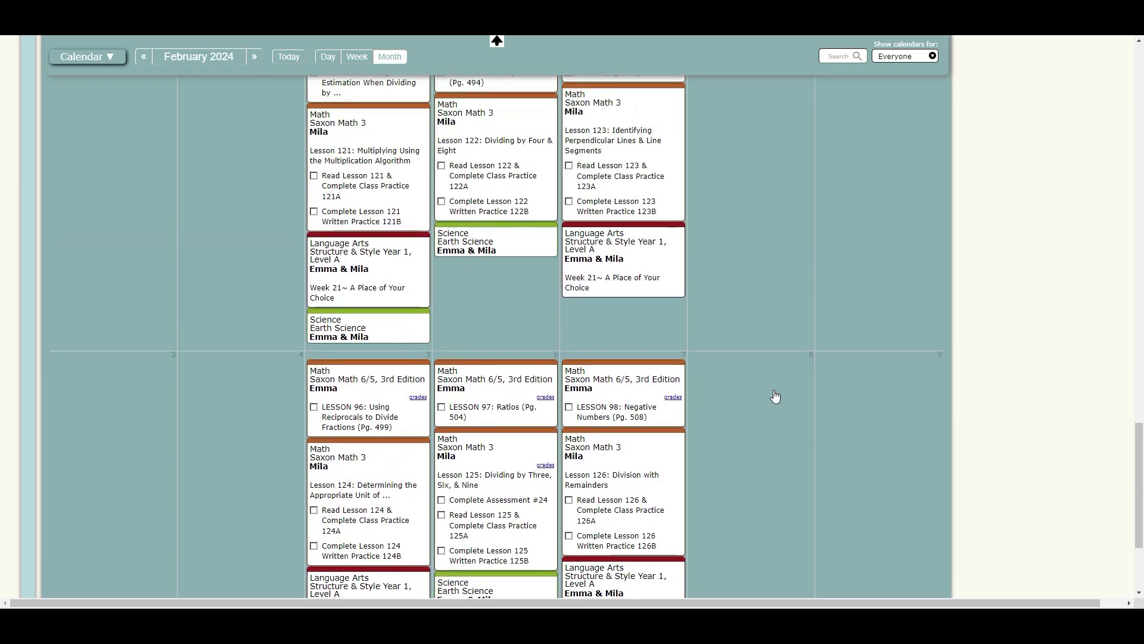
pyautogui.scroll(-1, 775, 396)
# Page the month calendar to April and May 2024, scrolling through each month's weeks.
pyautogui.click(256, 57)
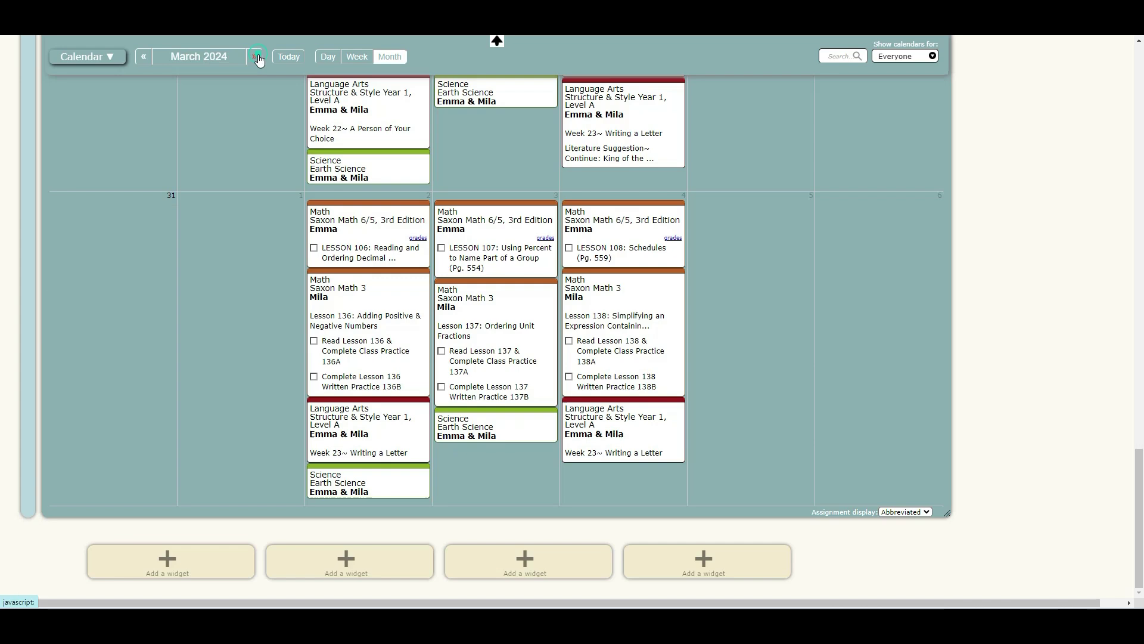
pyautogui.click(257, 59)
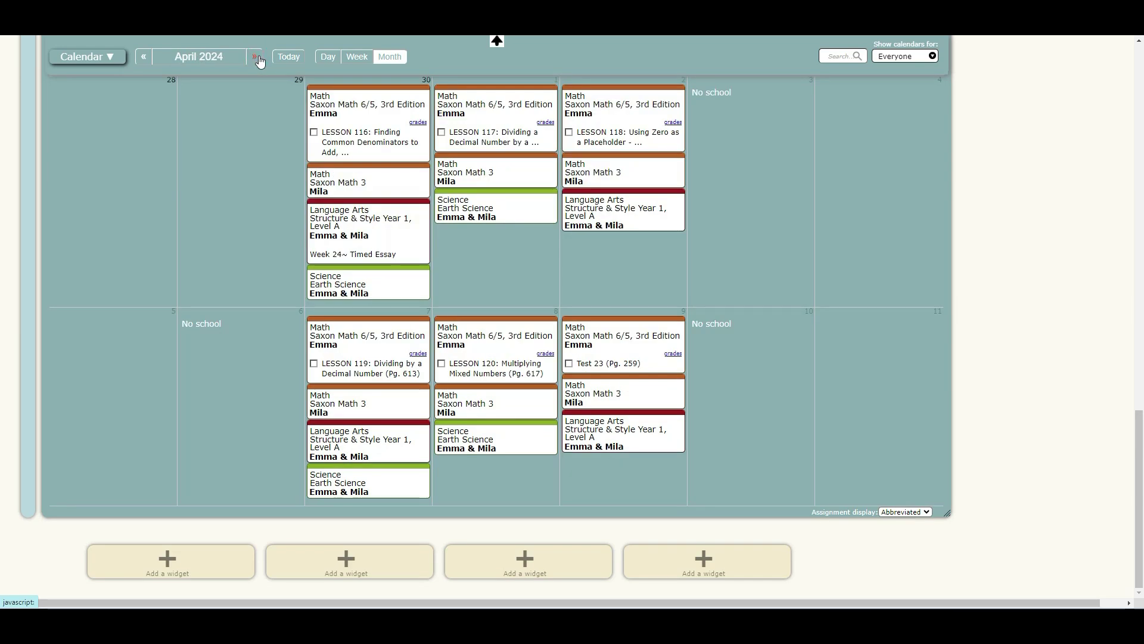
pyautogui.scroll(3, 524, 348)
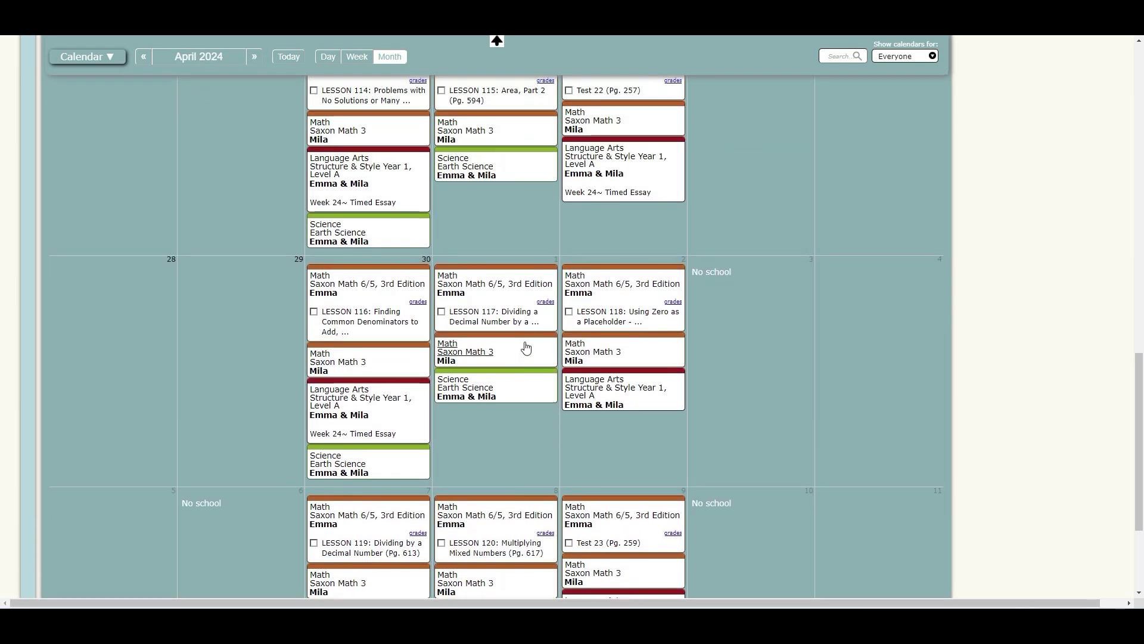
pyautogui.scroll(1, 525, 348)
pyautogui.scroll(-1, 473, 301)
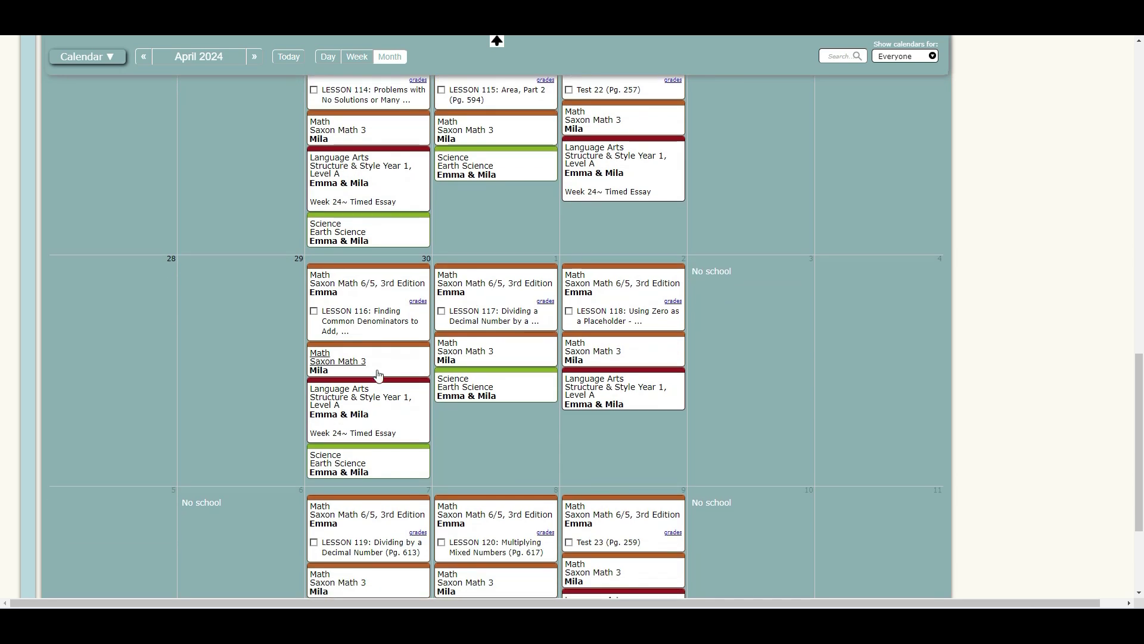
pyautogui.scroll(-2, 378, 374)
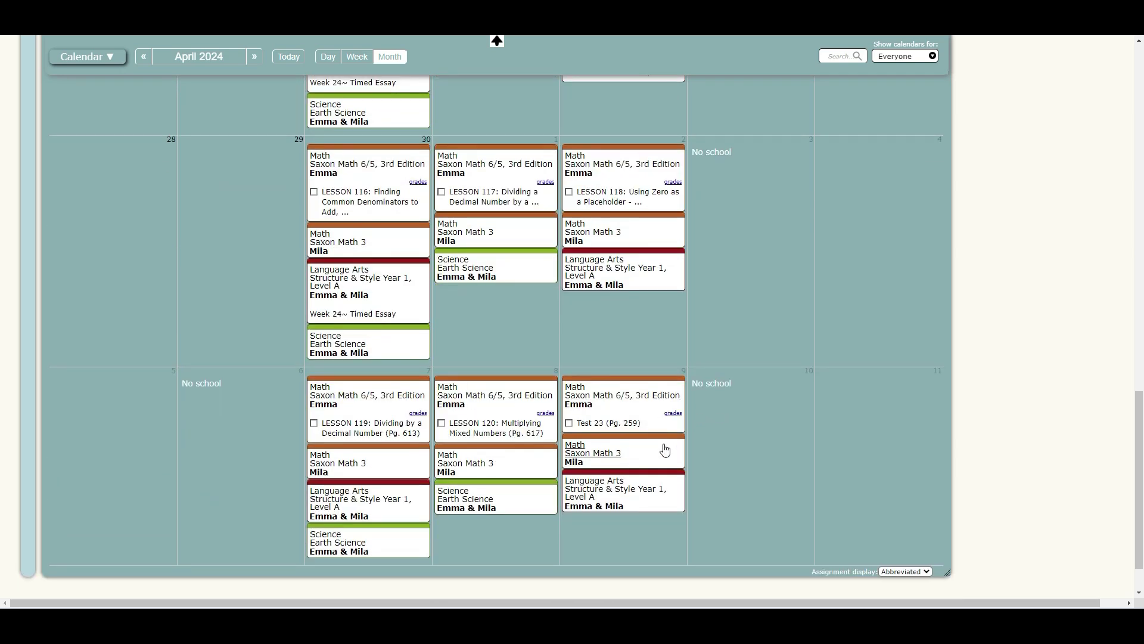
pyautogui.click(255, 56)
pyautogui.scroll(1, 495, 285)
pyautogui.scroll(6, 495, 285)
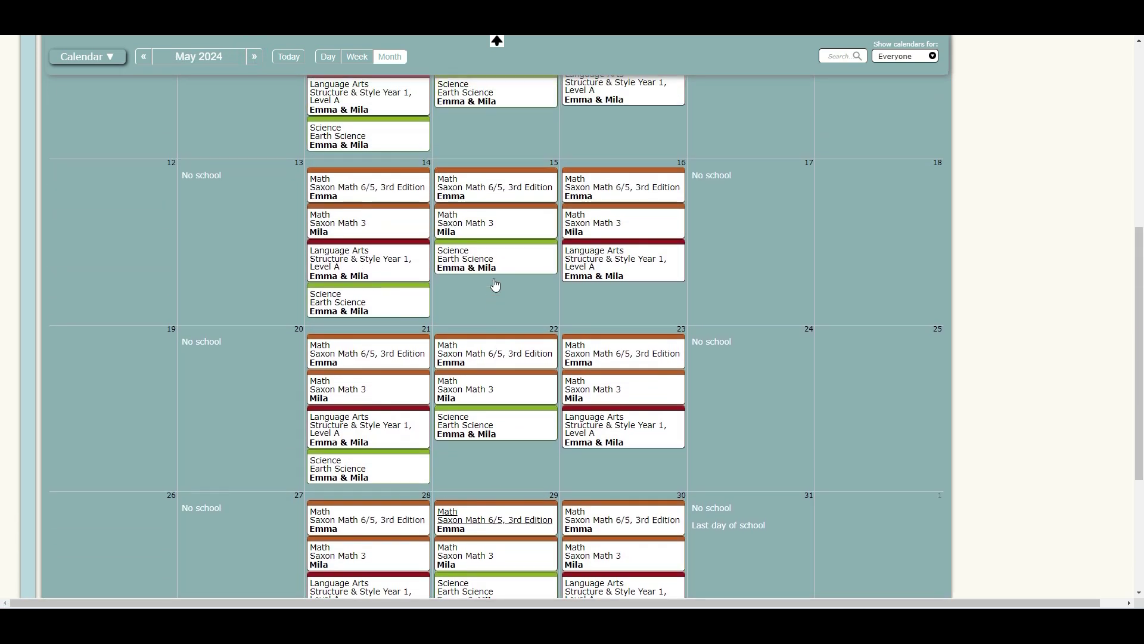
pyautogui.scroll(3, 496, 285)
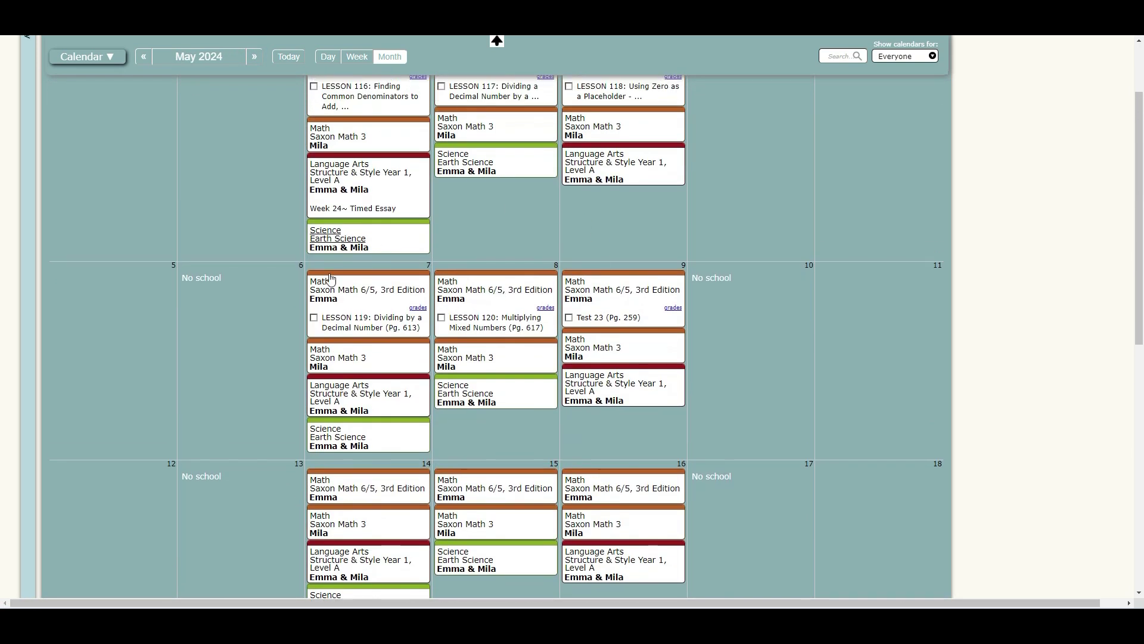
pyautogui.scroll(-4, 633, 423)
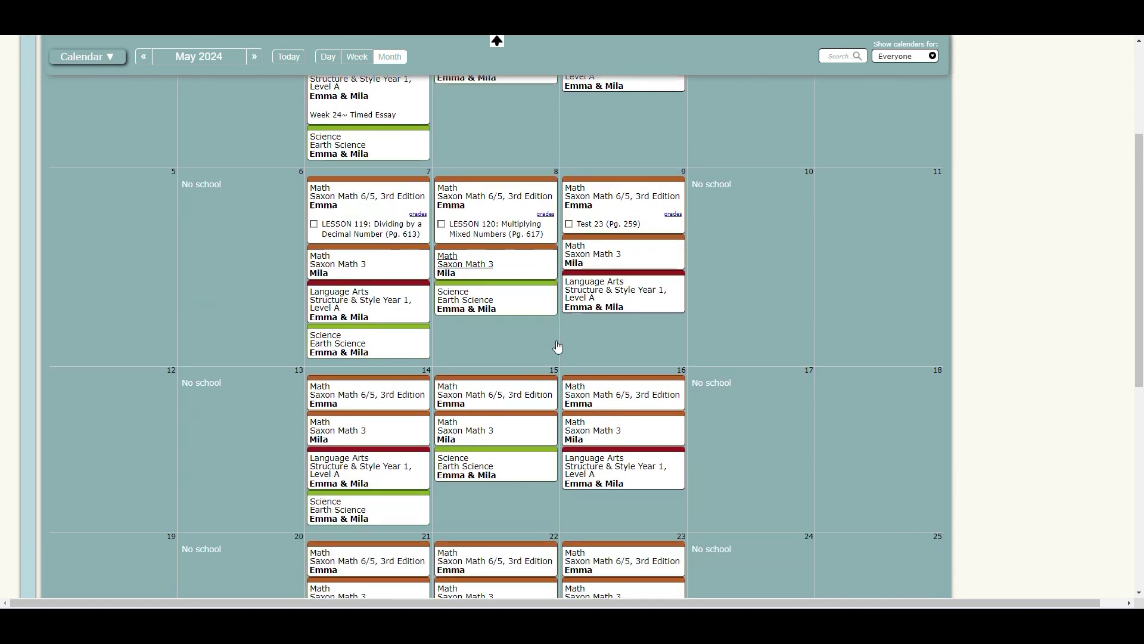
pyautogui.scroll(-1, 557, 344)
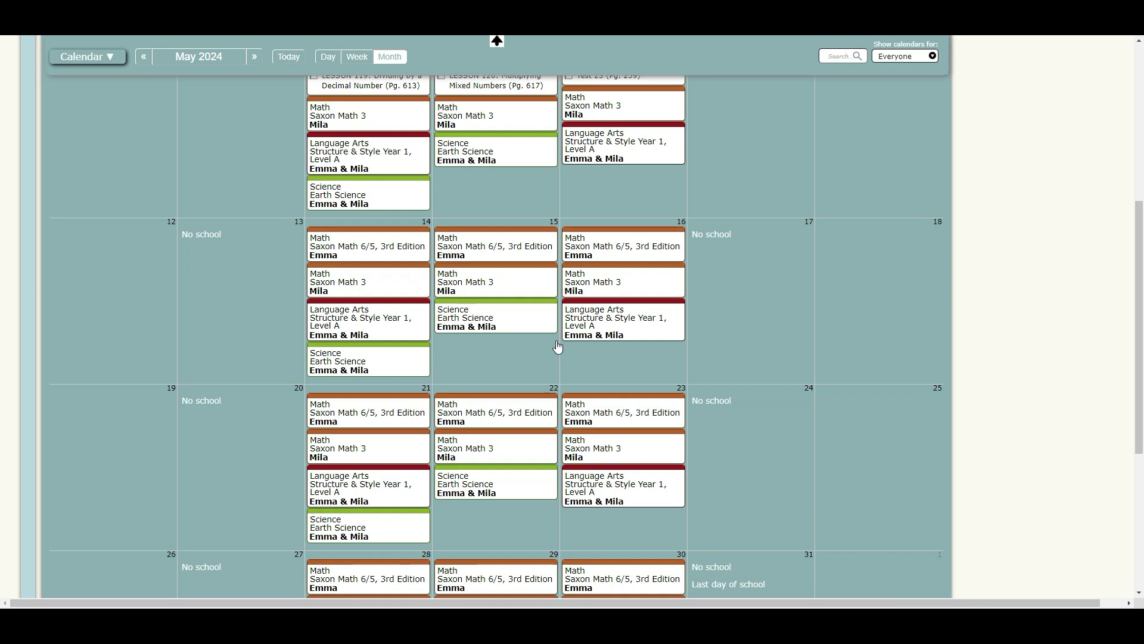
pyautogui.scroll(3, 557, 345)
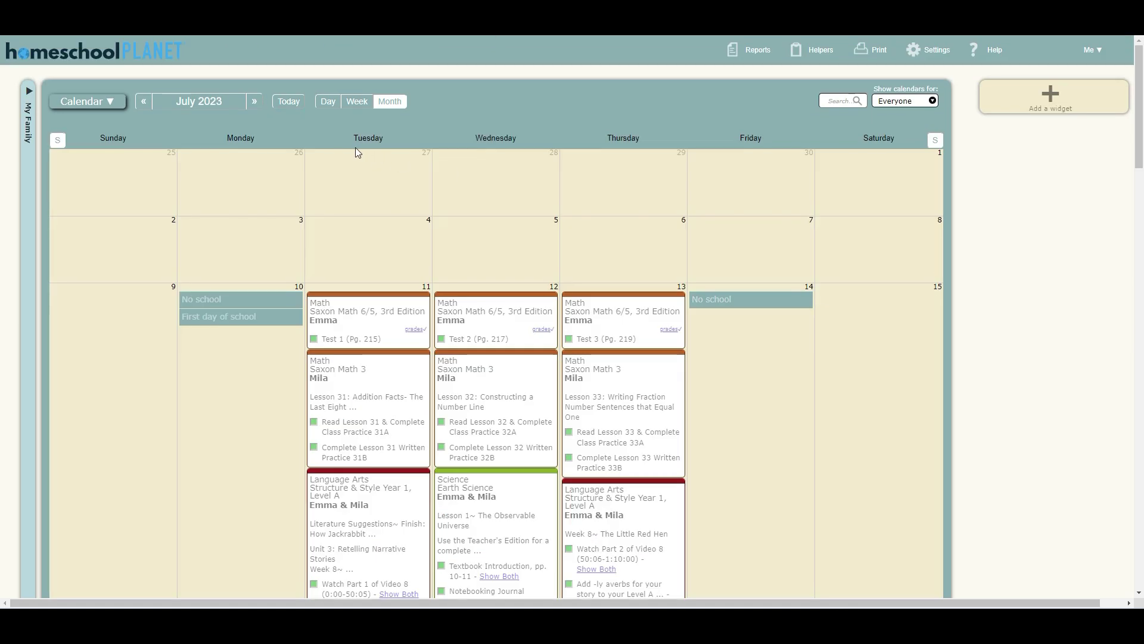
# Show the week of Jul 16 – Jul 22, 2023 and scroll through each day's lessons.
pyautogui.click(365, 102)
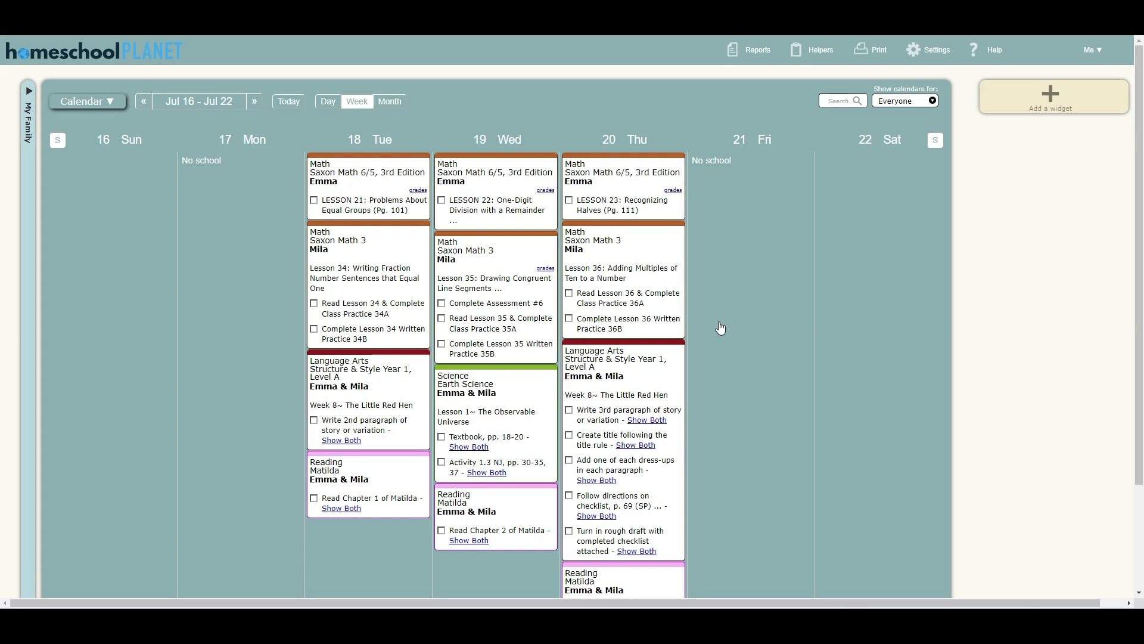
pyautogui.scroll(-3, 720, 327)
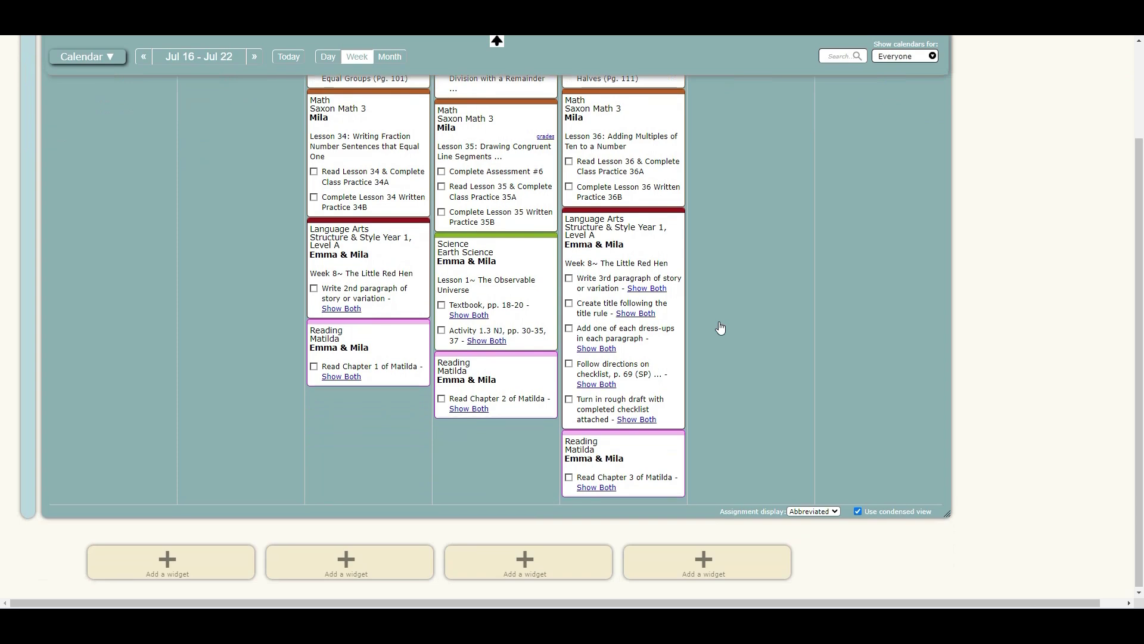
pyautogui.scroll(3, 720, 327)
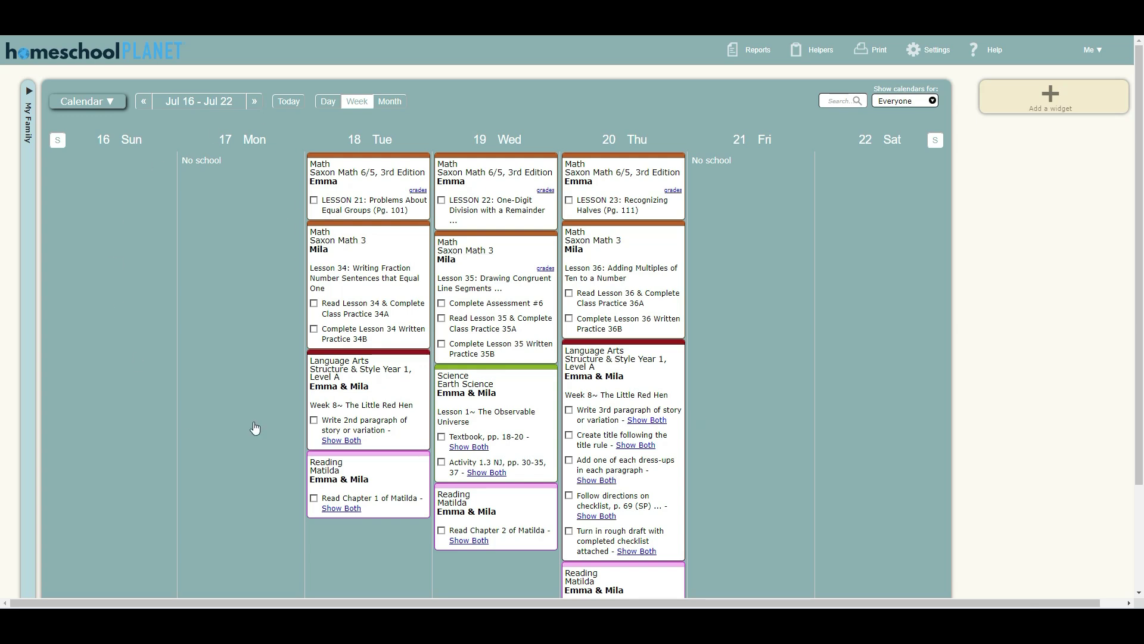
pyautogui.scroll(-2, 394, 477)
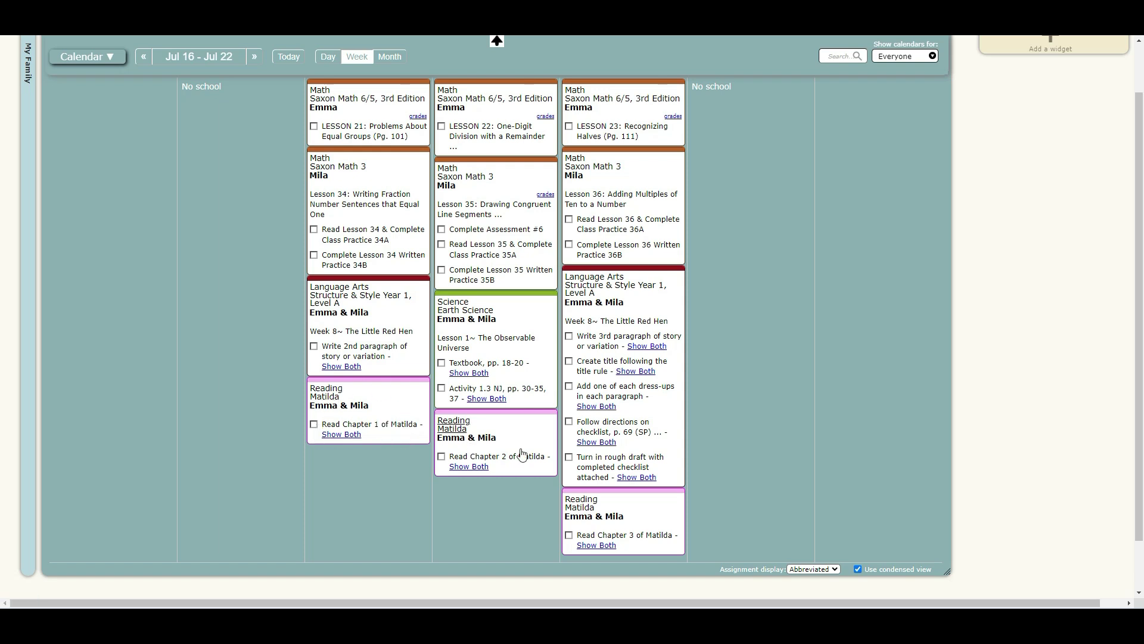
pyautogui.scroll(2, 648, 513)
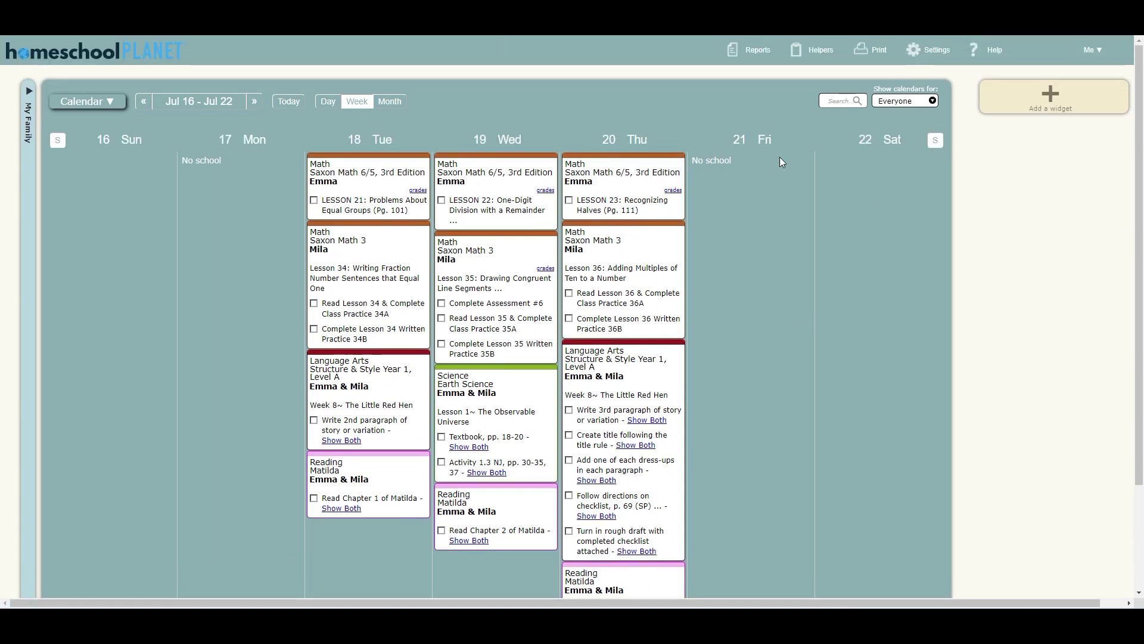
# Switch the calendar to the Weekly Plan planner view and scroll through it.
pyautogui.click(97, 102)
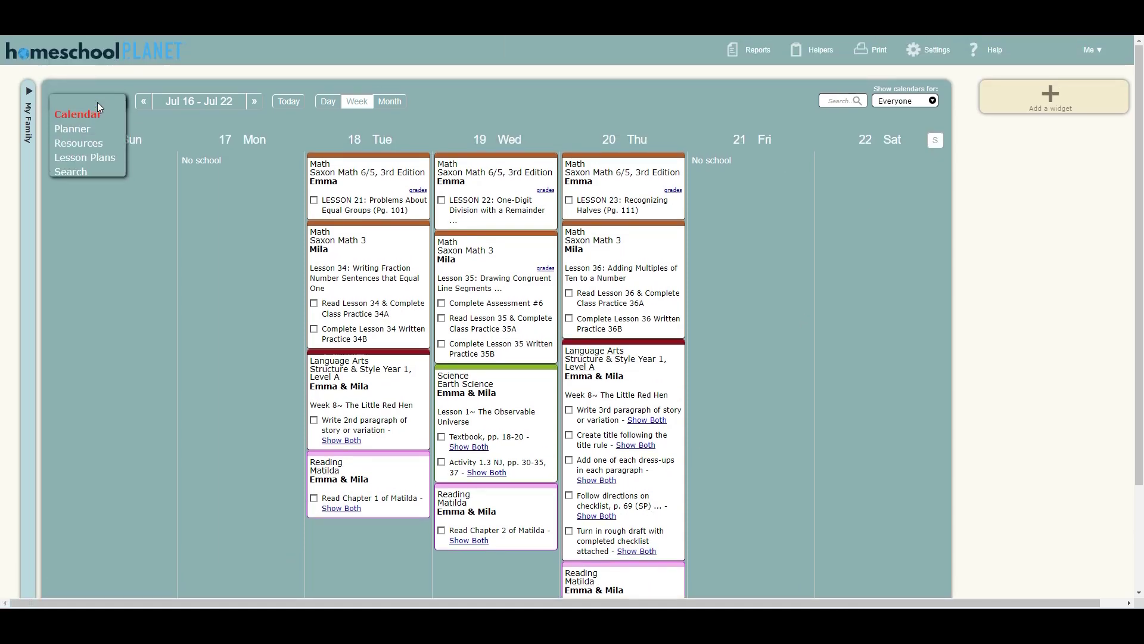
pyautogui.click(85, 136)
pyautogui.scroll(-3, 246, 228)
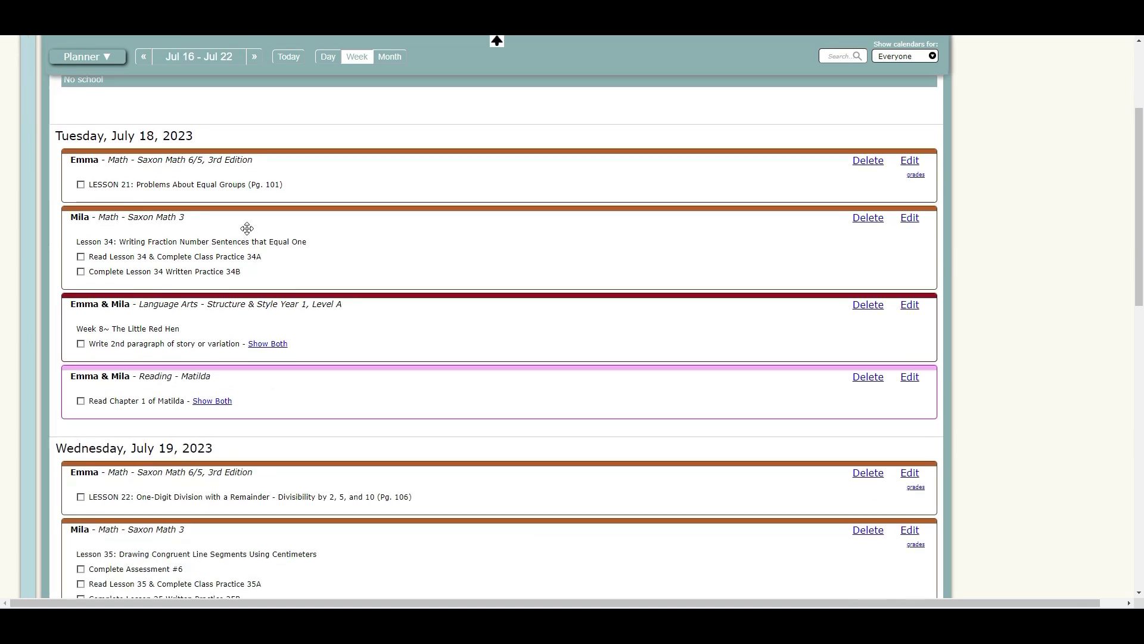
pyautogui.scroll(-2, 248, 223)
pyautogui.scroll(3, 409, 196)
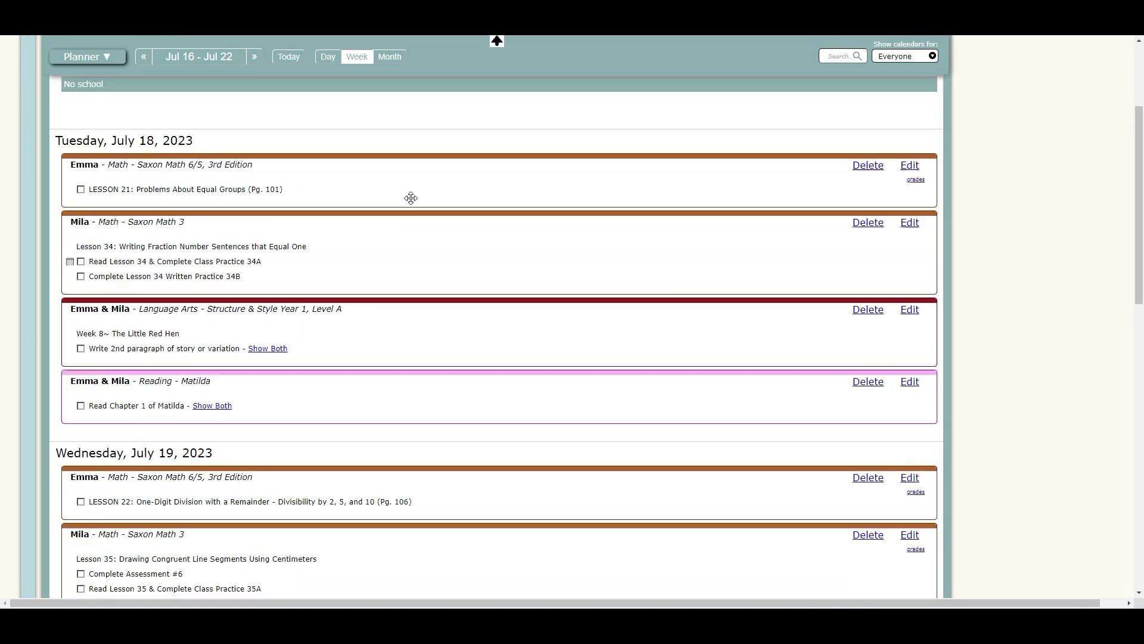
pyautogui.scroll(-1, 292, 137)
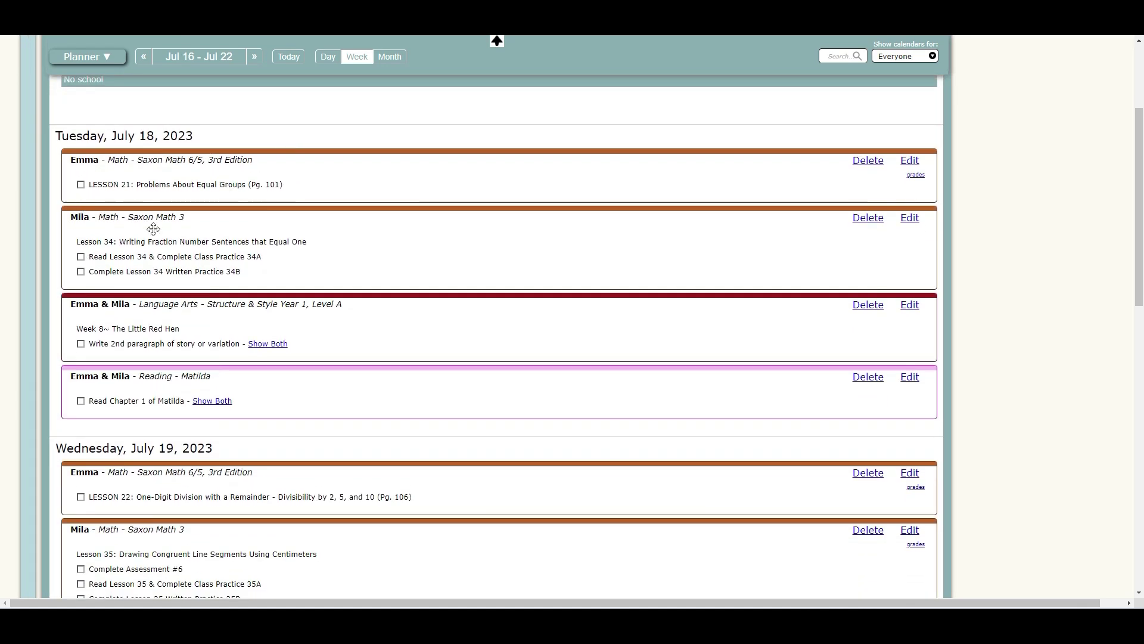
pyautogui.scroll(-1, 259, 196)
pyautogui.scroll(-8, 258, 196)
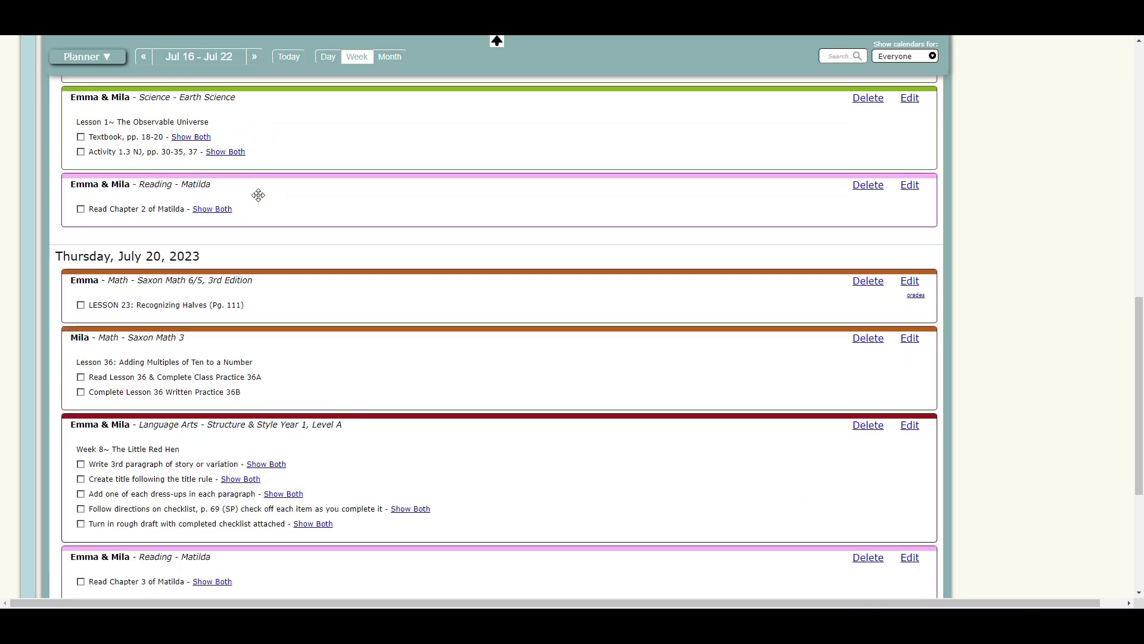
pyautogui.scroll(5, 258, 195)
pyautogui.scroll(10, 496, 40)
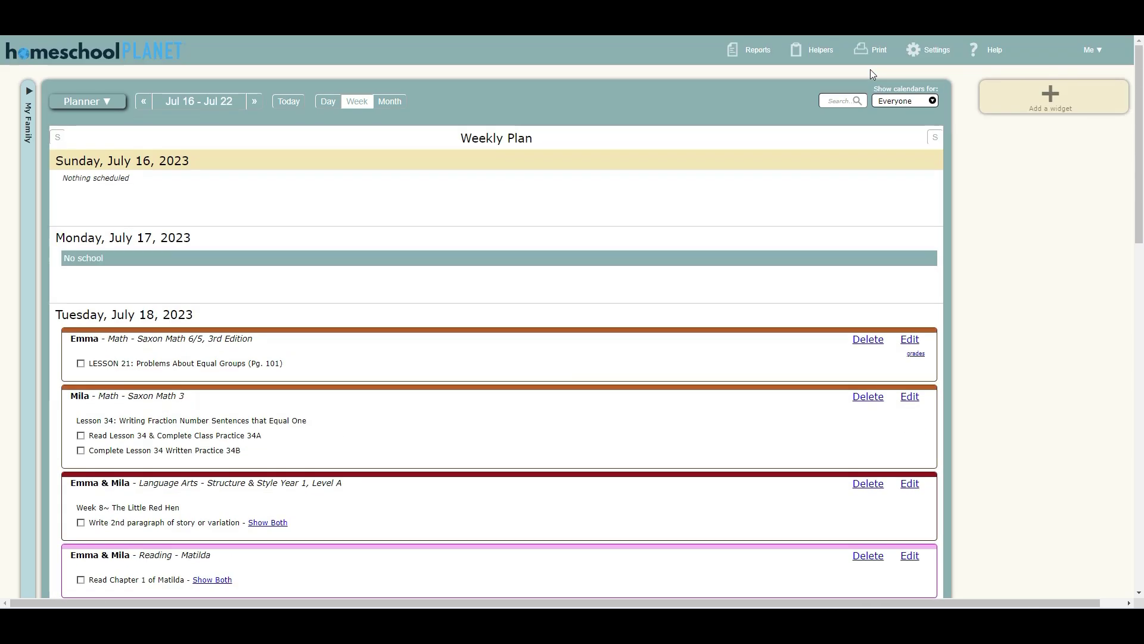
# Preview a colour printout of the weekly plan, then cancel without printing.
pyautogui.moveTo(858, 63)
pyautogui.click(867, 102)
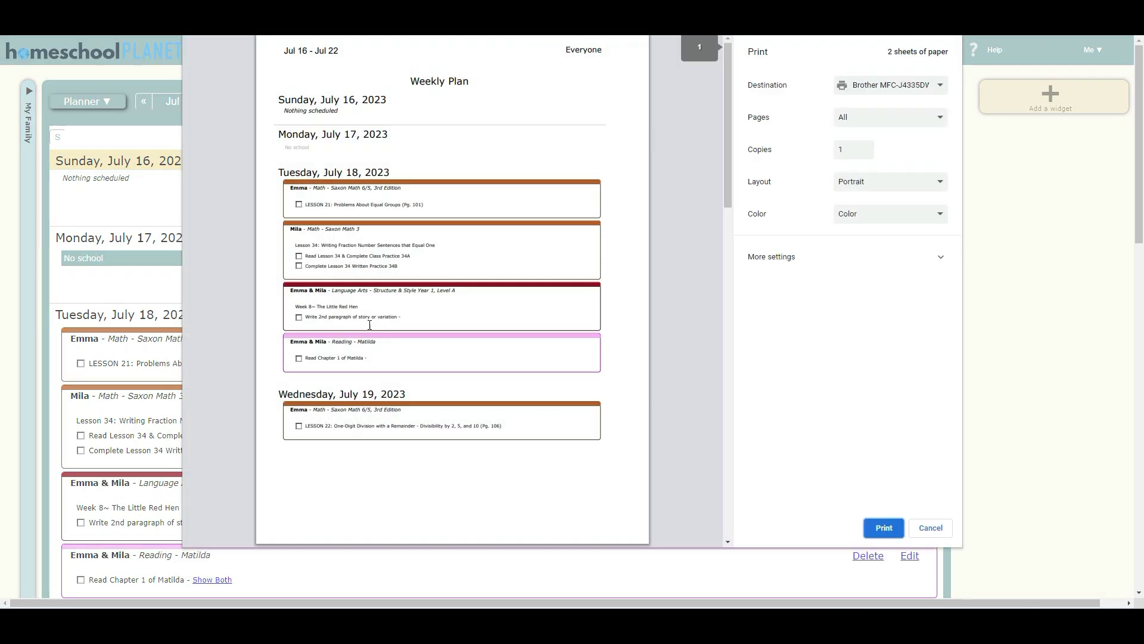
pyautogui.scroll(-15, 500, 240)
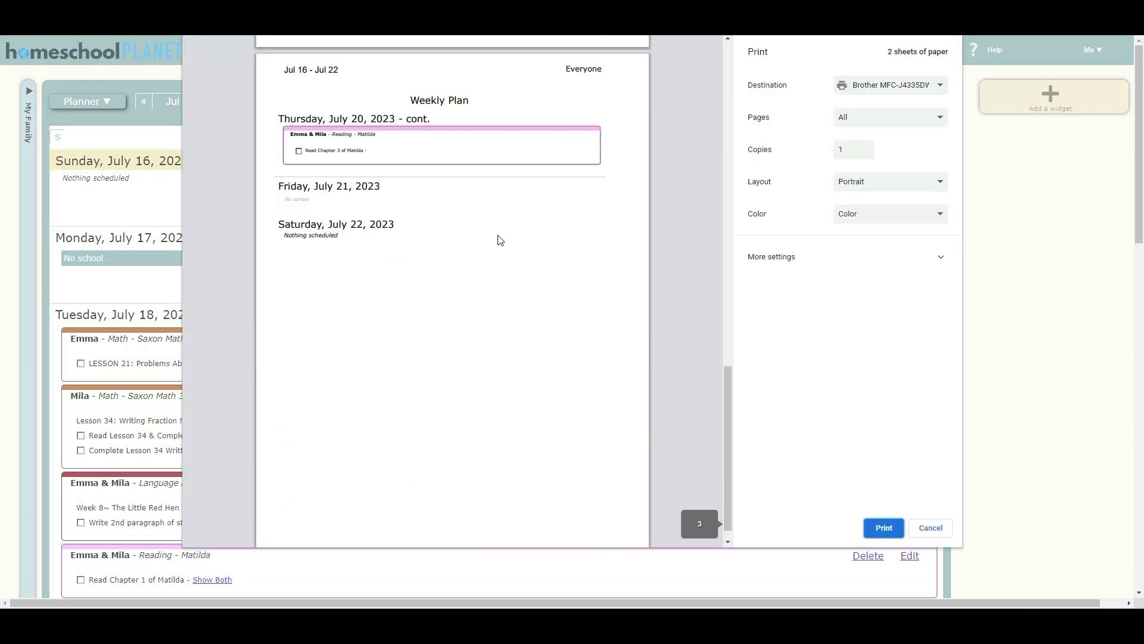
pyautogui.scroll(15, 500, 240)
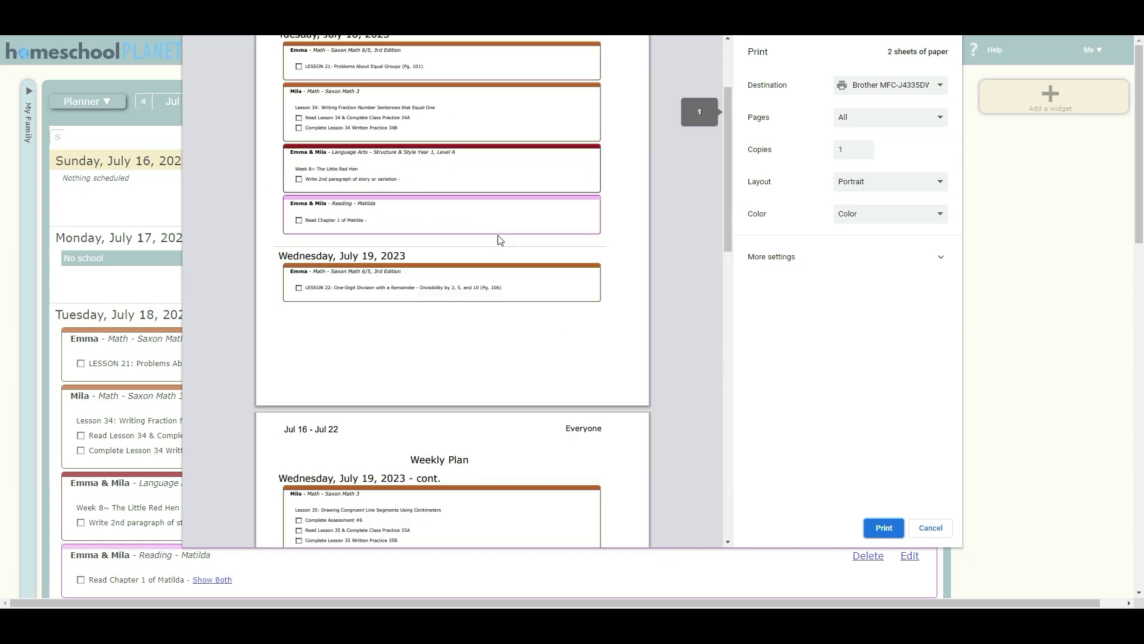
pyautogui.click(950, 528)
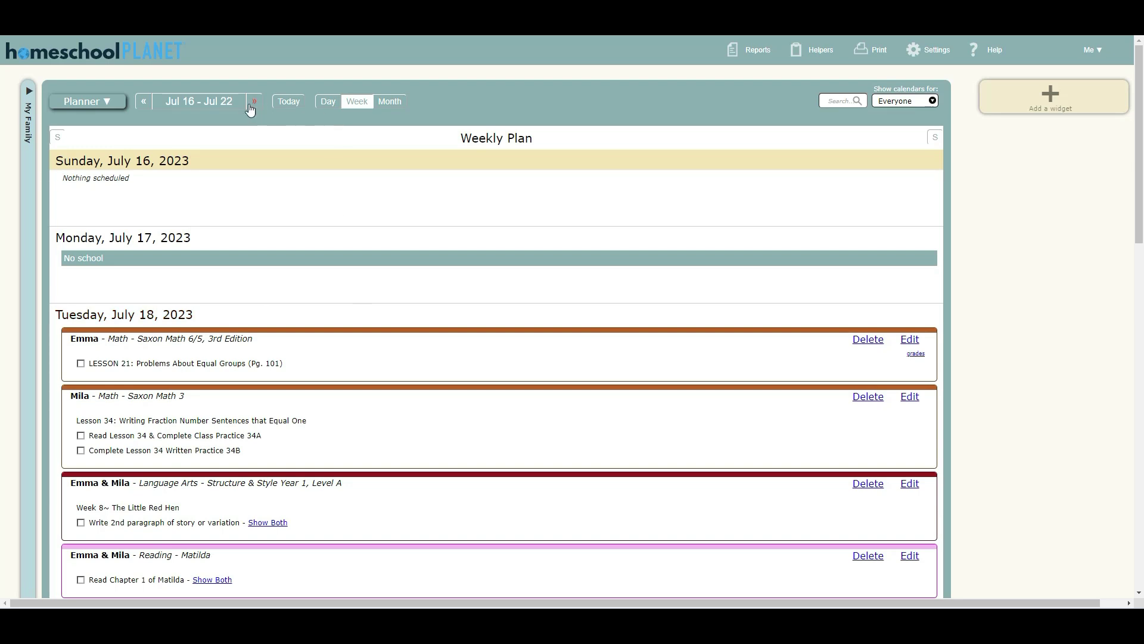
# Switch the Jul 16–22 week from the Weekly Plan list back to the Calendar grid view.
pyautogui.click(87, 101)
pyautogui.click(92, 115)
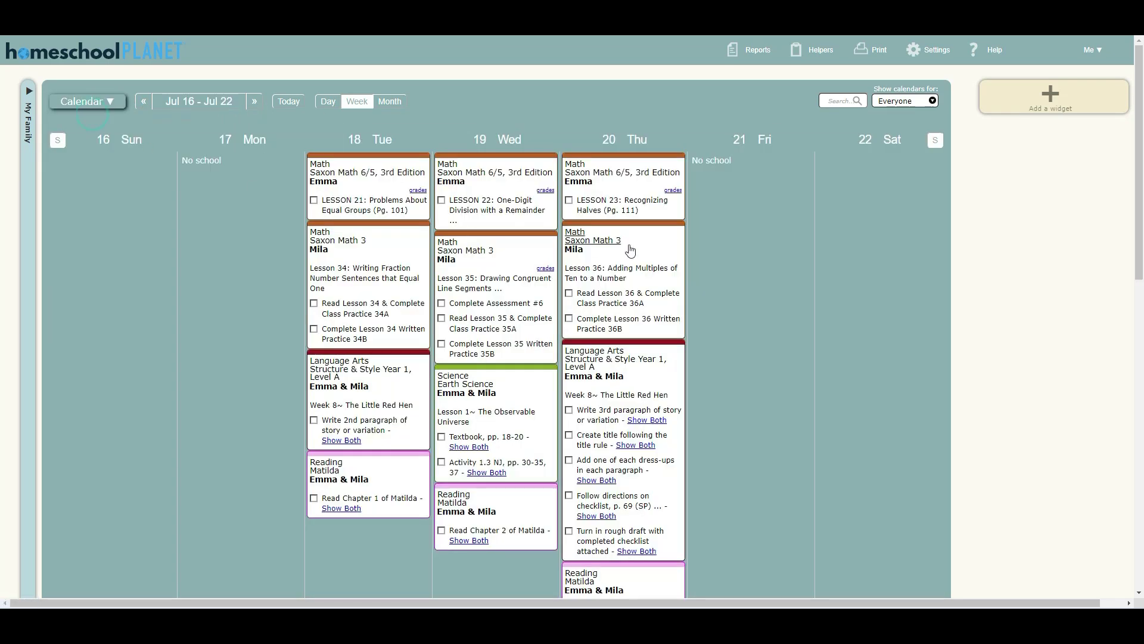